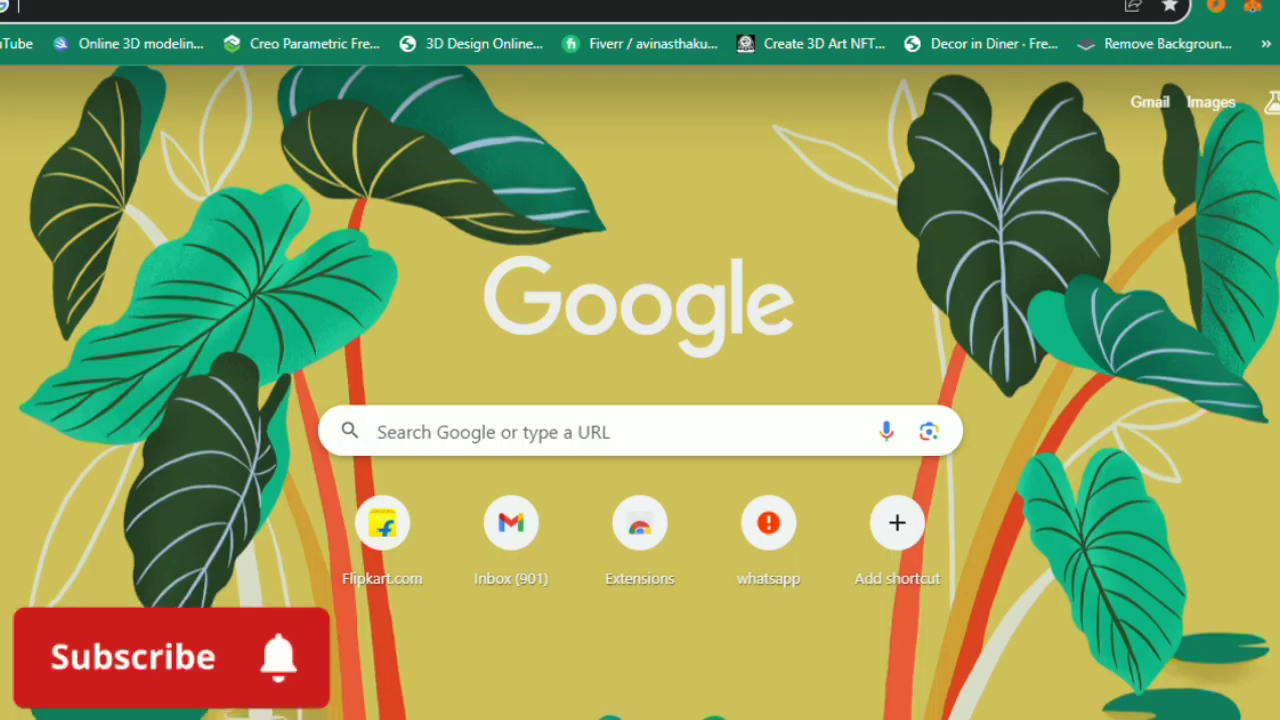
Search Google for hppsc.
{"action": "left_click", "coordinate": [487, 443]}
{"action": "type", "text": "hp"}
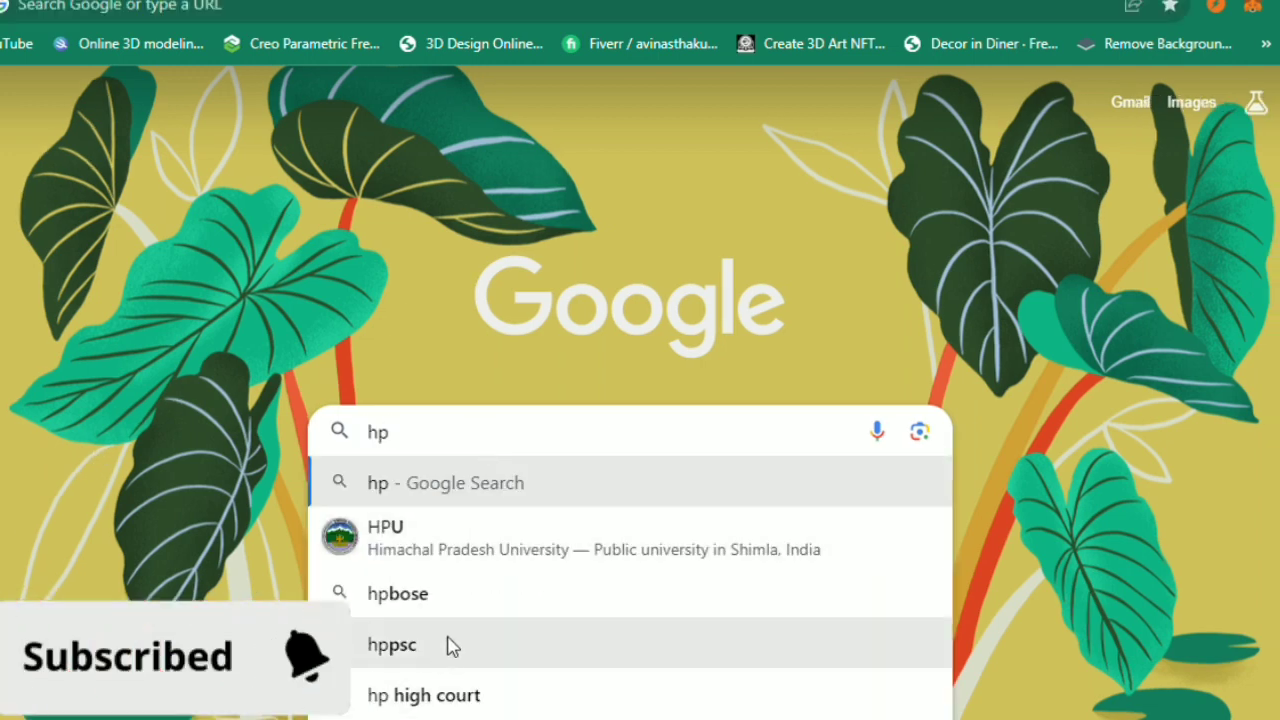
{"action": "left_click", "coordinate": [450, 646]}
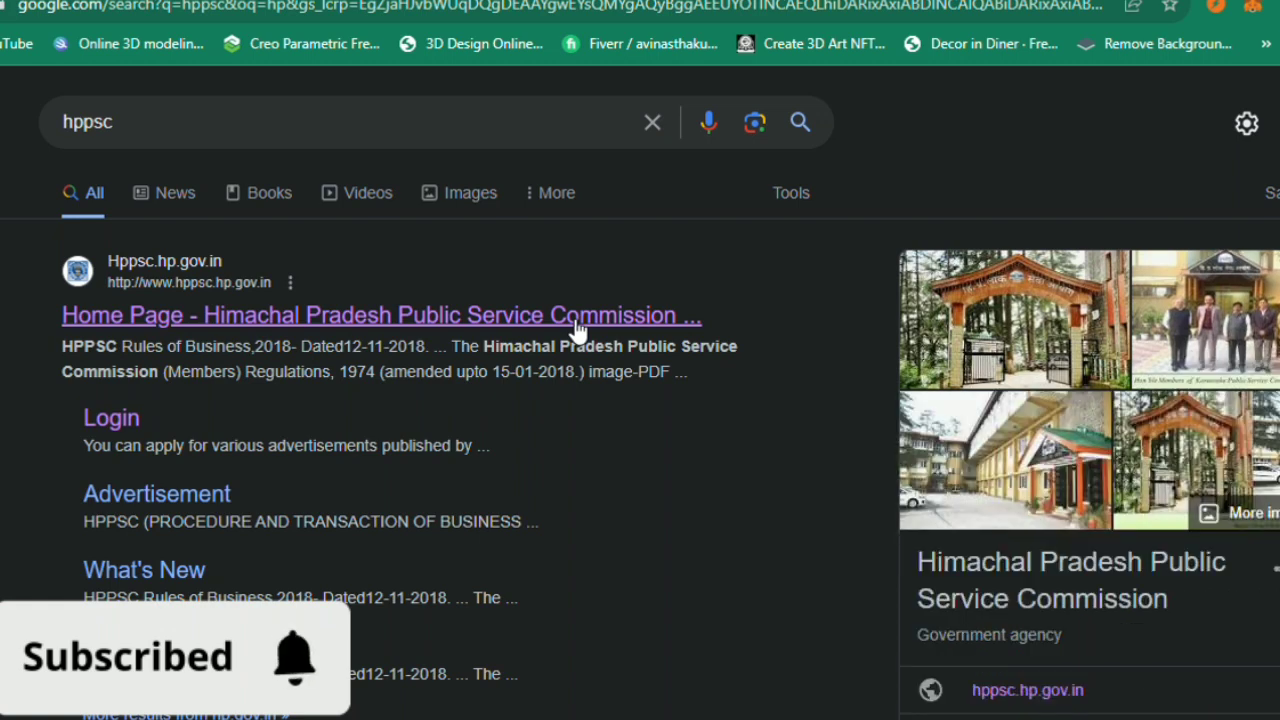
Open the Himachal Pradesh Public Service Commission home page and go to One Time Registration (OTR) for Examinations.
{"action": "left_click", "coordinate": [578, 316]}
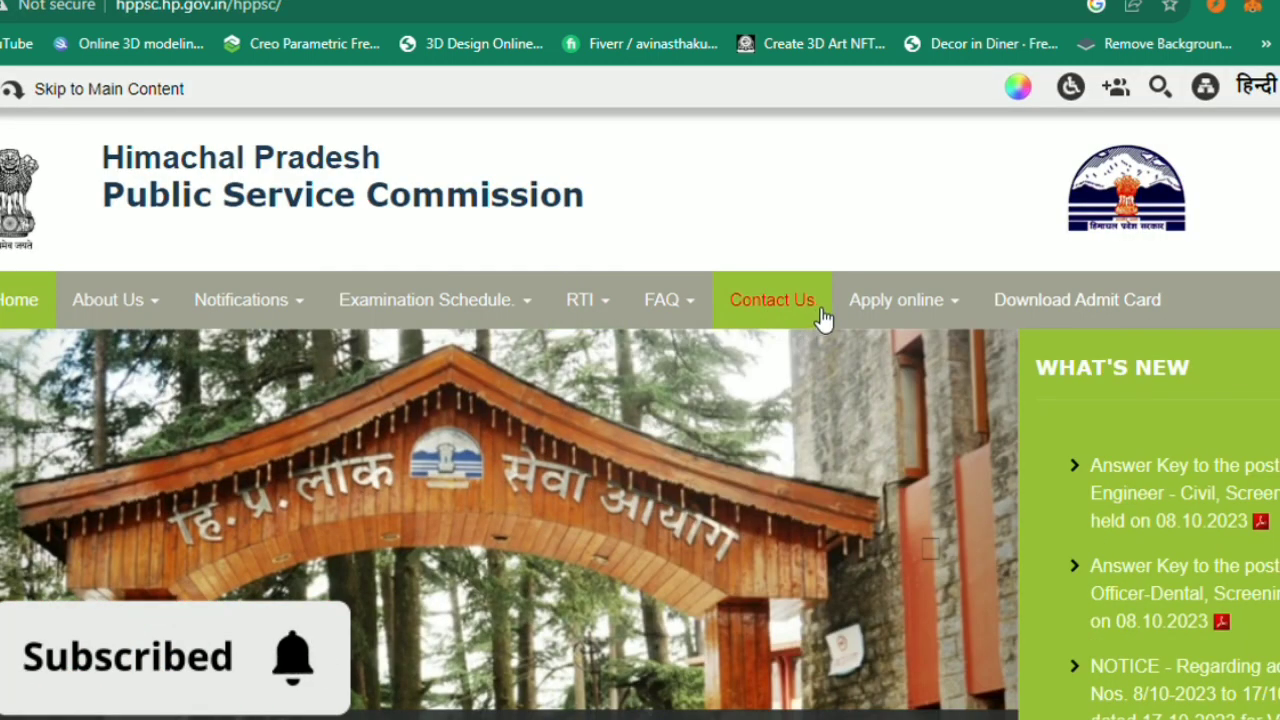
{"action": "mouse_move", "coordinate": [903, 308]}
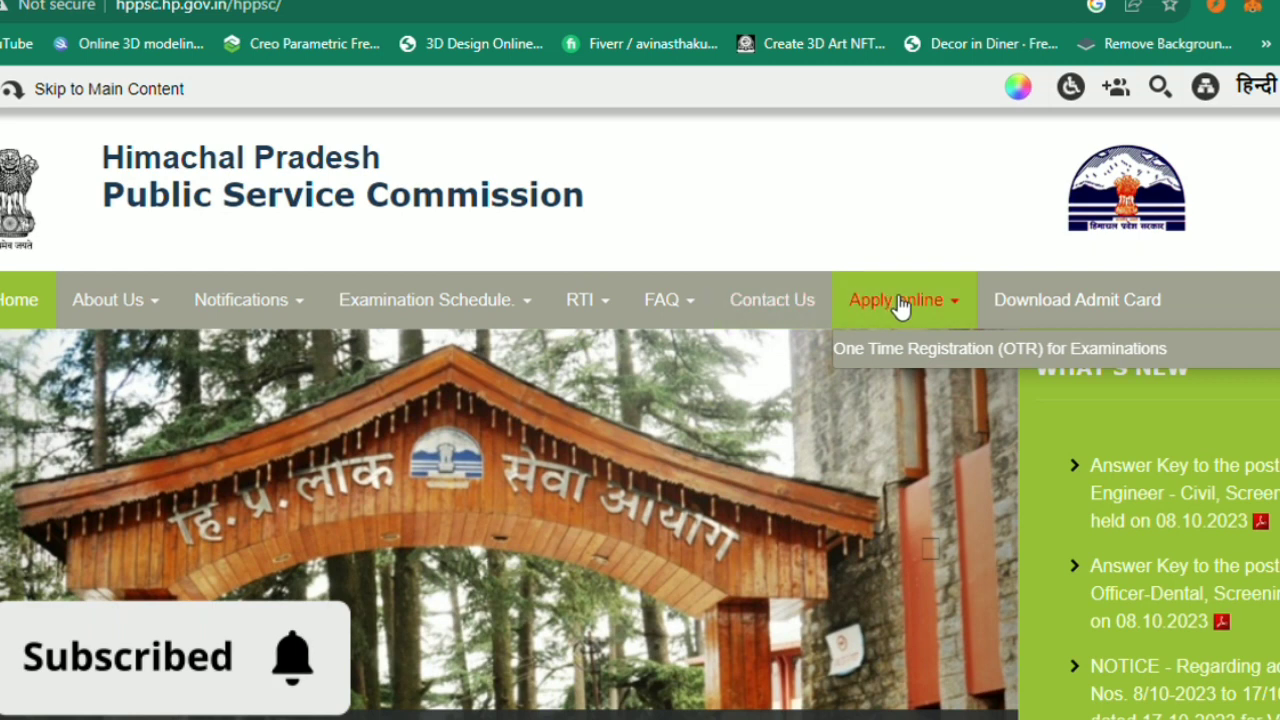
{"action": "left_click", "coordinate": [935, 352]}
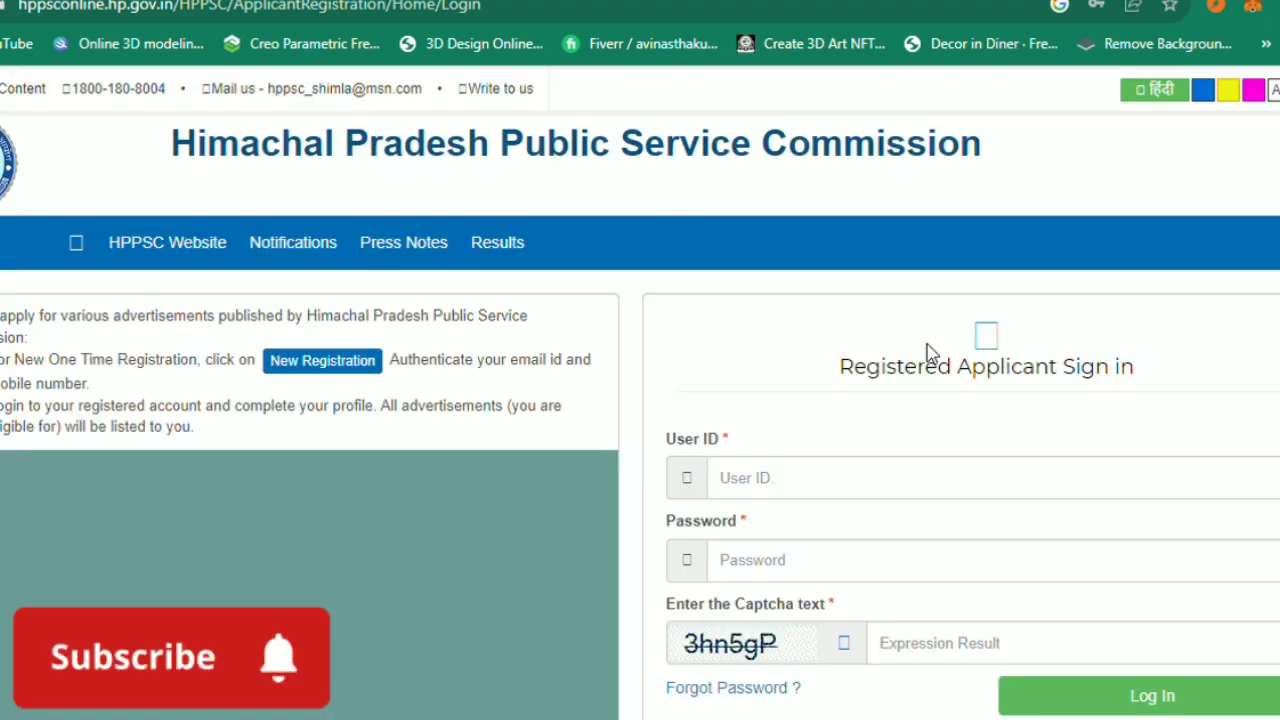
Fill the registered applicant sign-in with the saved user ID and password, and start entering the captcha text.
{"action": "scroll", "coordinate": [927, 352], "scroll_direction": "down", "scroll_amount": 2}
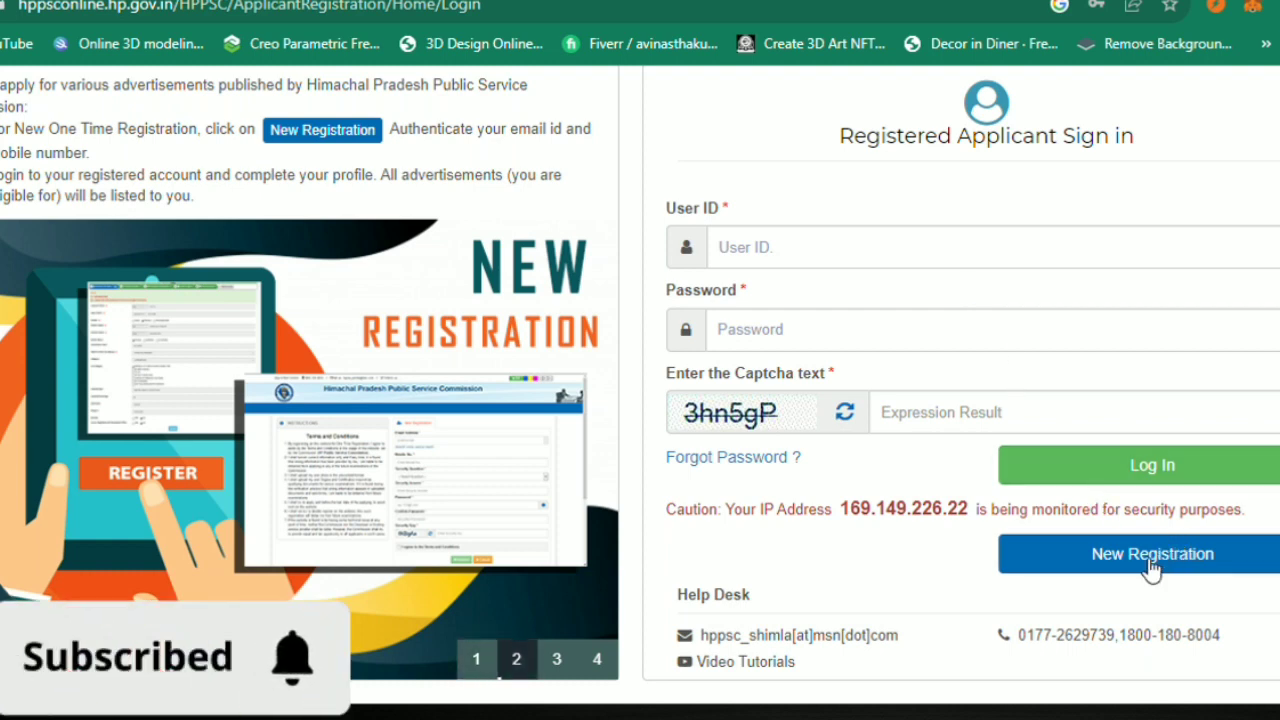
{"action": "left_click", "coordinate": [928, 259]}
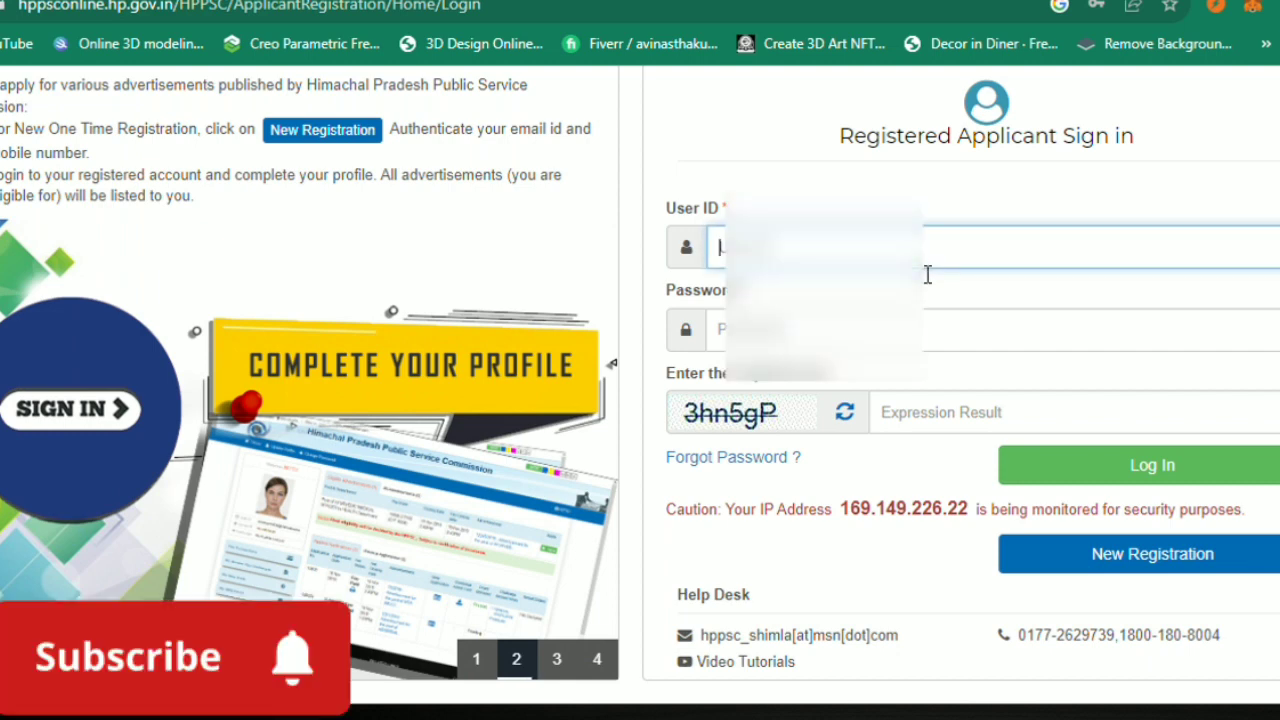
{"action": "left_click", "coordinate": [926, 278]}
{"action": "left_click", "coordinate": [976, 418]}
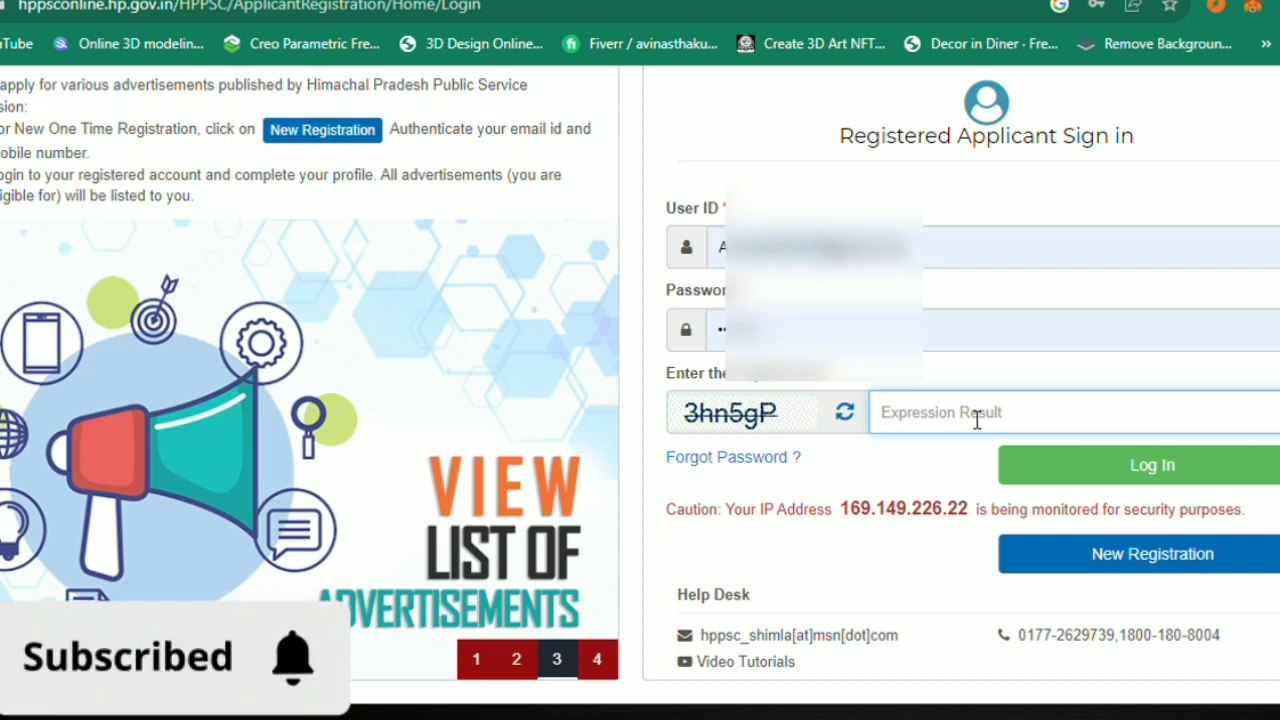
{"action": "type", "text": "3"}
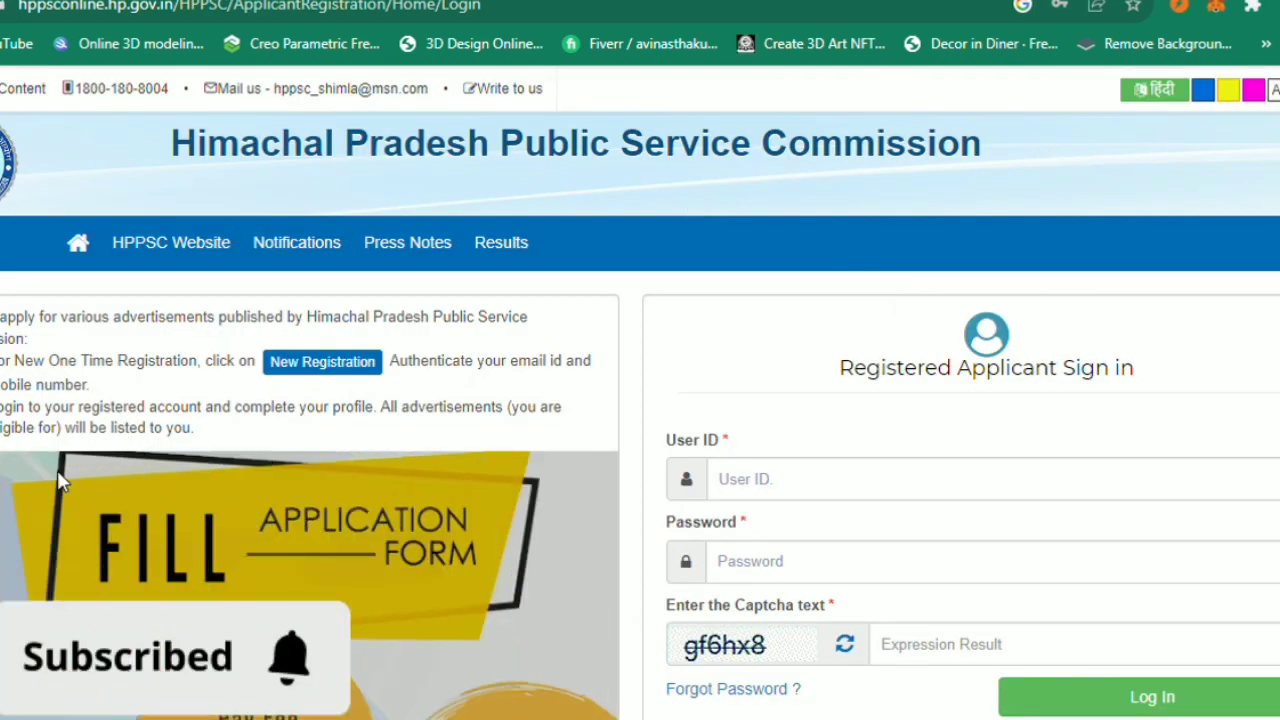
Open the new registration form and review its fields from the email address down to the terms agreement.
{"action": "left_click", "coordinate": [343, 367]}
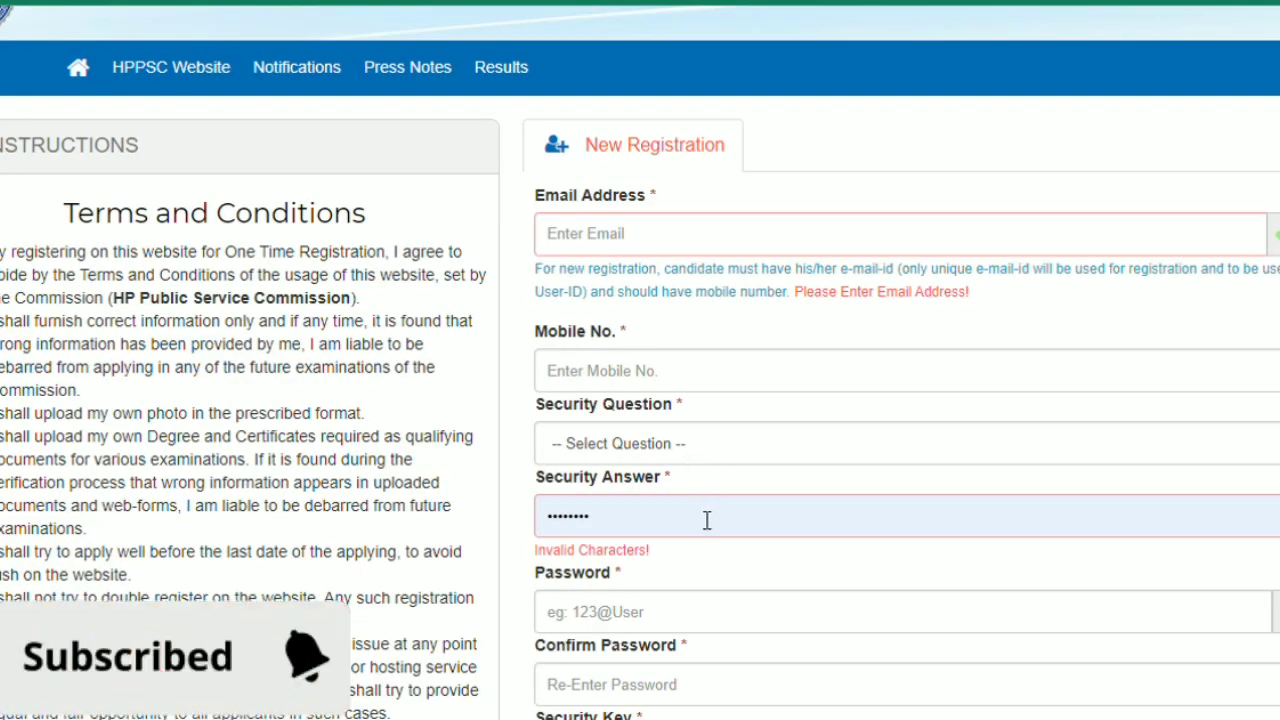
{"action": "scroll", "coordinate": [706, 519], "scroll_direction": "down", "scroll_amount": 2}
{"action": "scroll", "coordinate": [690, 515], "scroll_direction": "down", "scroll_amount": 2}
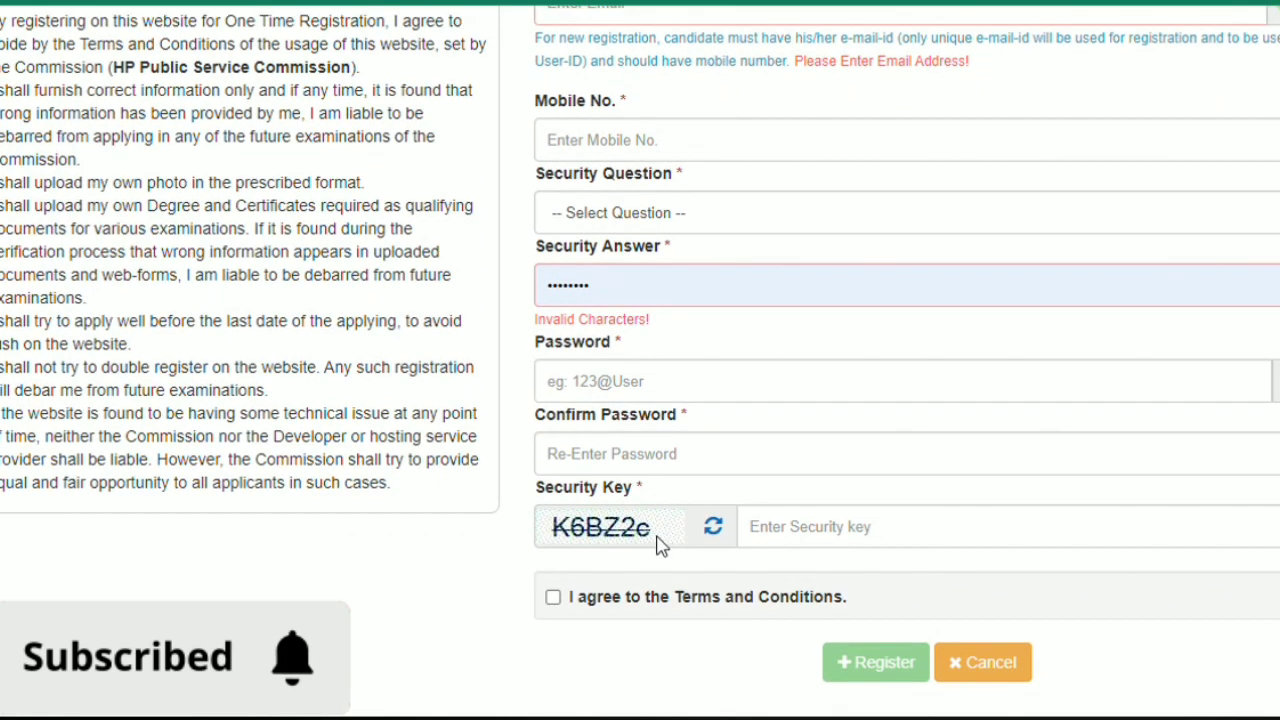
{"action": "scroll", "coordinate": [677, 535], "scroll_direction": "up", "scroll_amount": 4}
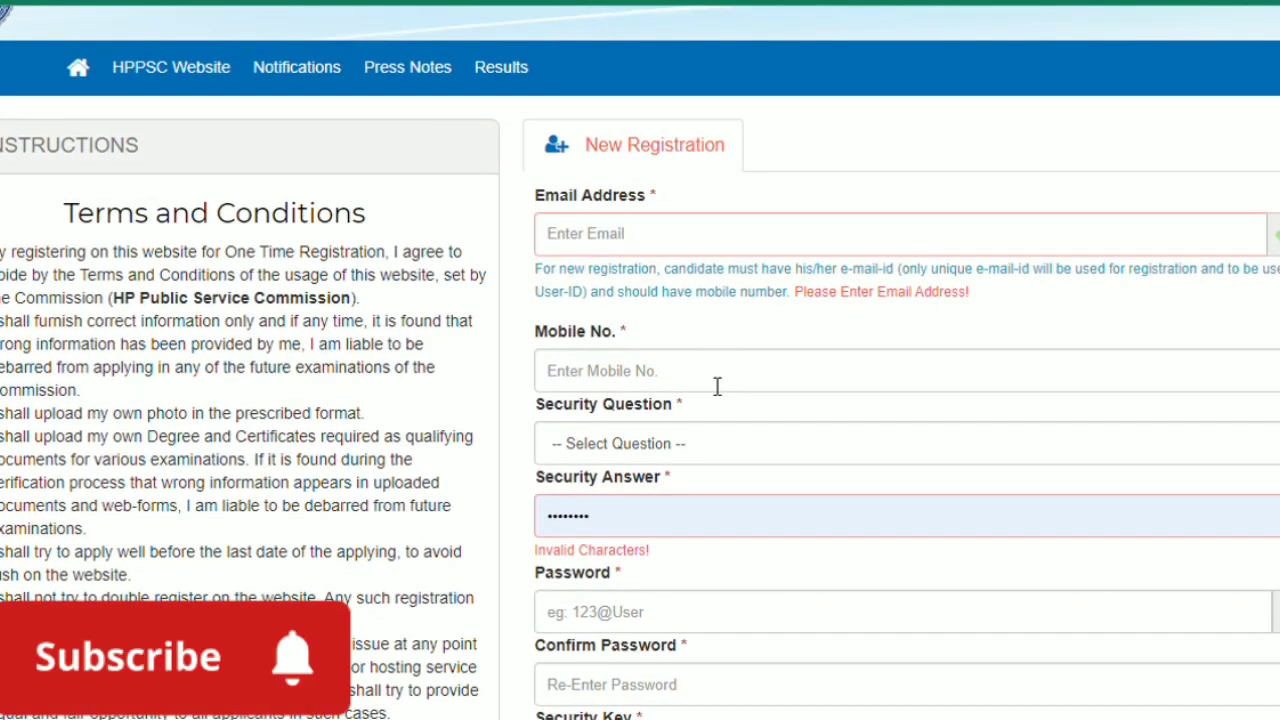
Set the security question to "Which was your first pet?" and agree to the Terms and Conditions.
{"action": "left_click", "coordinate": [704, 460]}
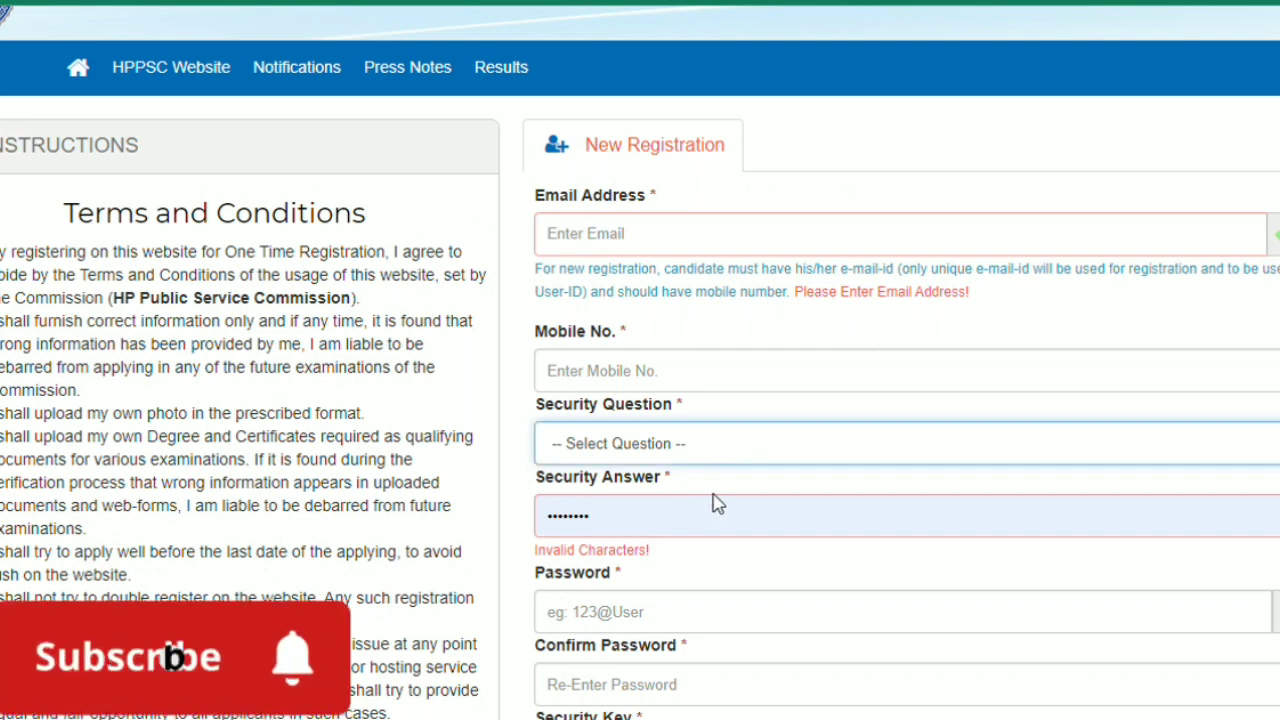
{"action": "key", "text": "Down"}
{"action": "scroll", "coordinate": [724, 507], "scroll_direction": "down", "scroll_amount": 1}
{"action": "scroll", "coordinate": [724, 507], "scroll_direction": "down", "scroll_amount": 1}
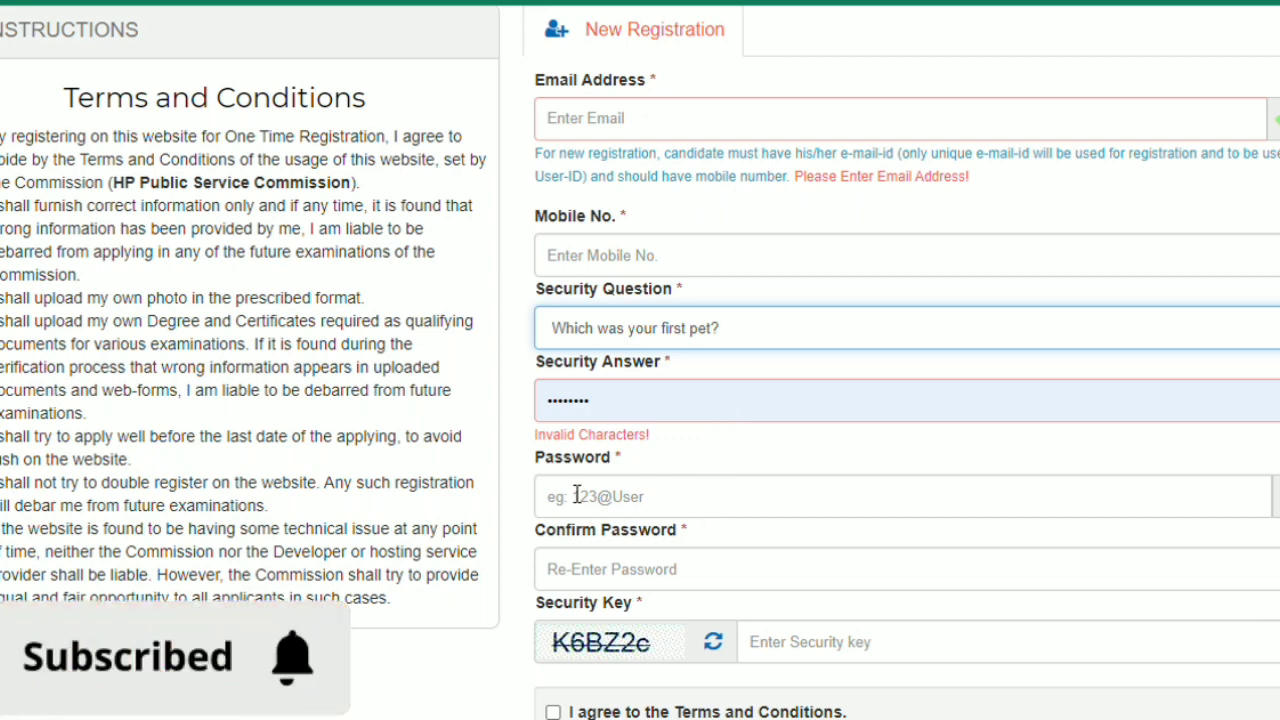
{"action": "scroll", "coordinate": [678, 515], "scroll_direction": "down", "scroll_amount": 2}
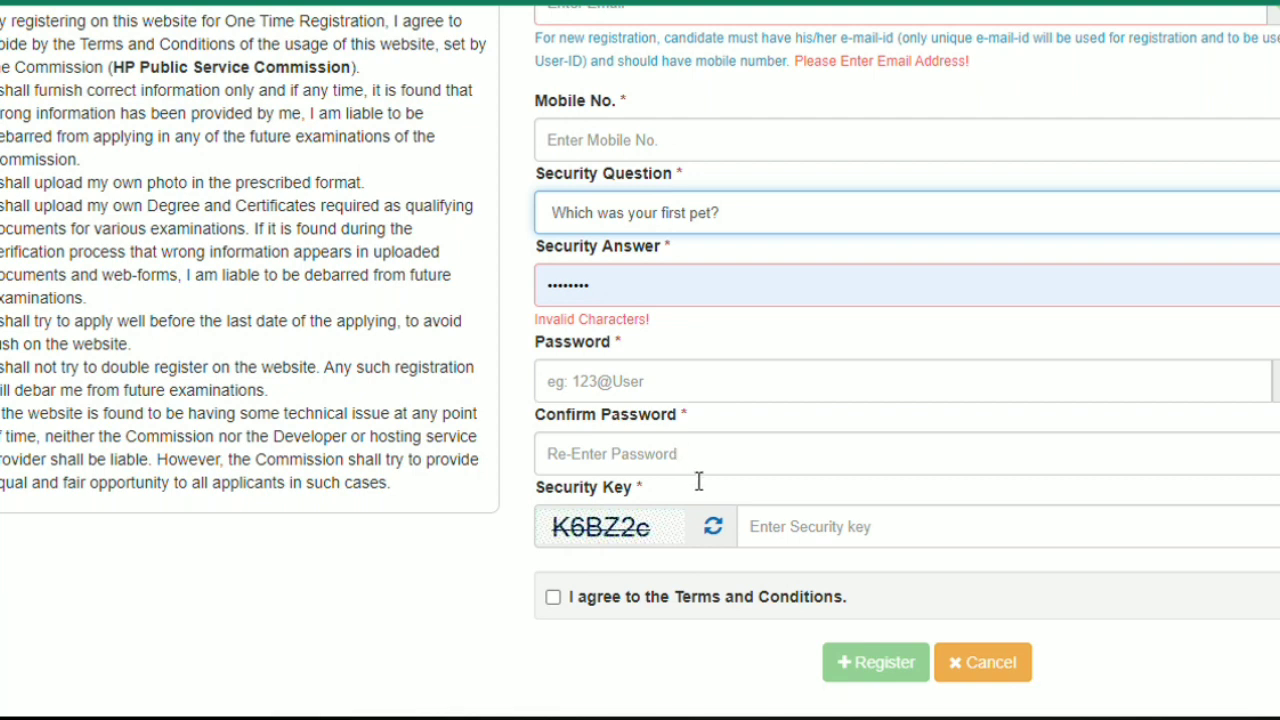
{"action": "left_click", "coordinate": [559, 603]}
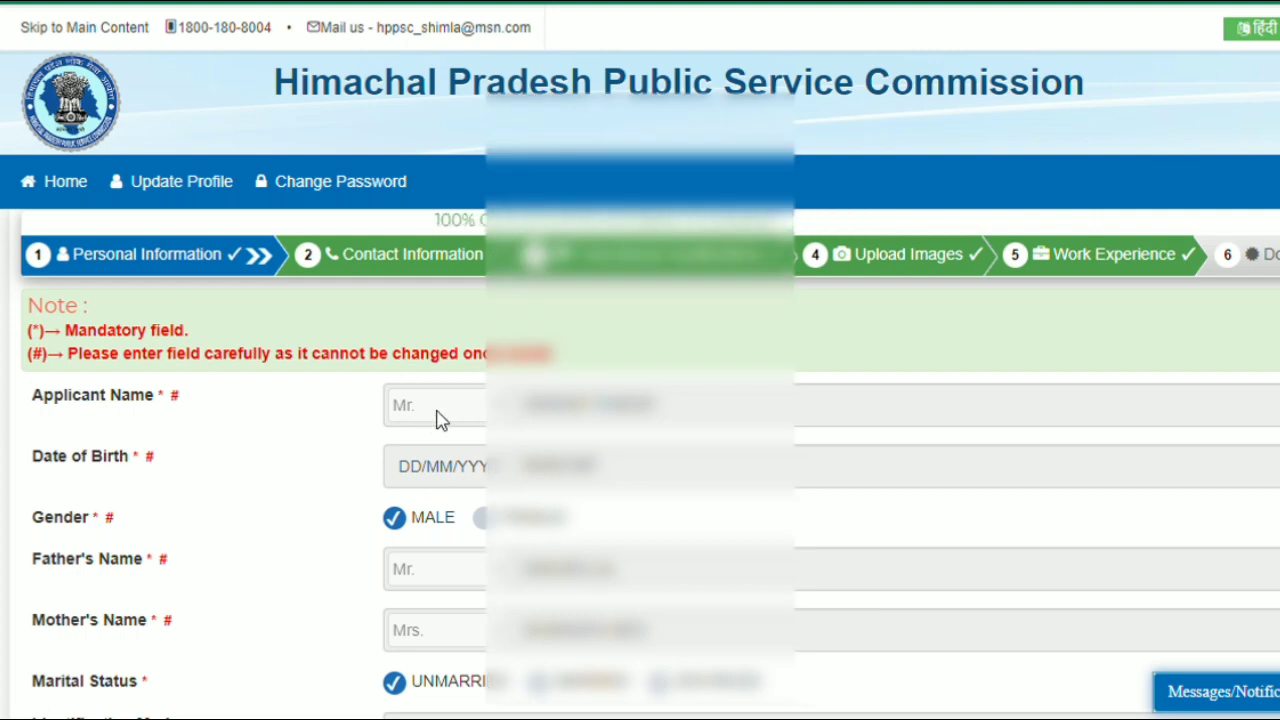
Review the applicant's personal information, from name and gender through category and sub category to employment office registration.
{"action": "scroll", "coordinate": [600, 431], "scroll_direction": "down", "scroll_amount": 1}
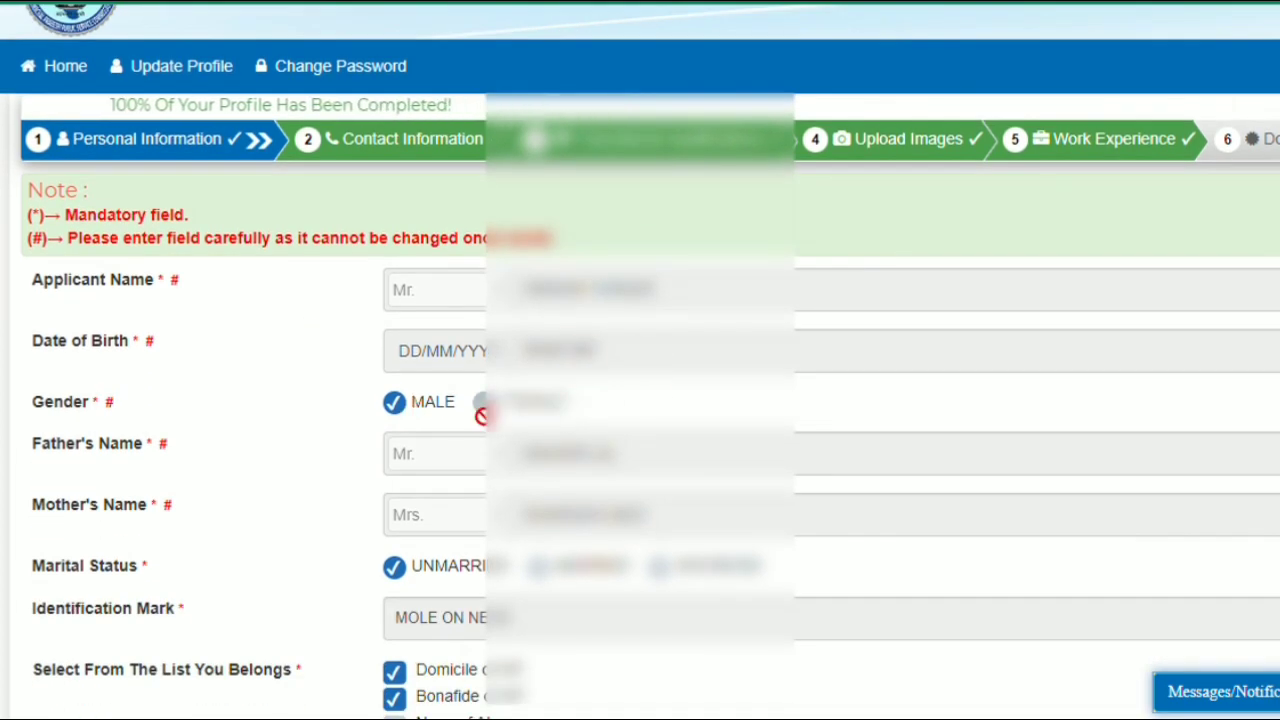
{"action": "scroll", "coordinate": [481, 416], "scroll_direction": "down", "scroll_amount": 1}
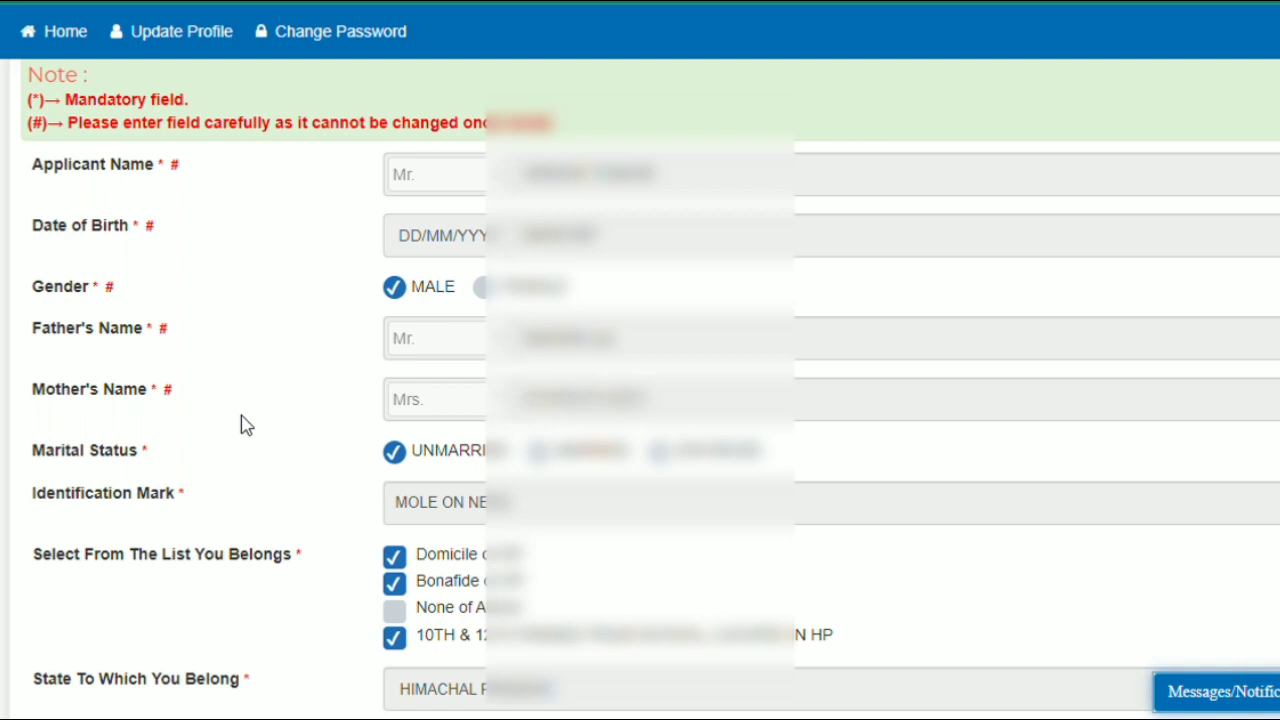
{"action": "scroll", "coordinate": [240, 425], "scroll_direction": "down", "scroll_amount": 1}
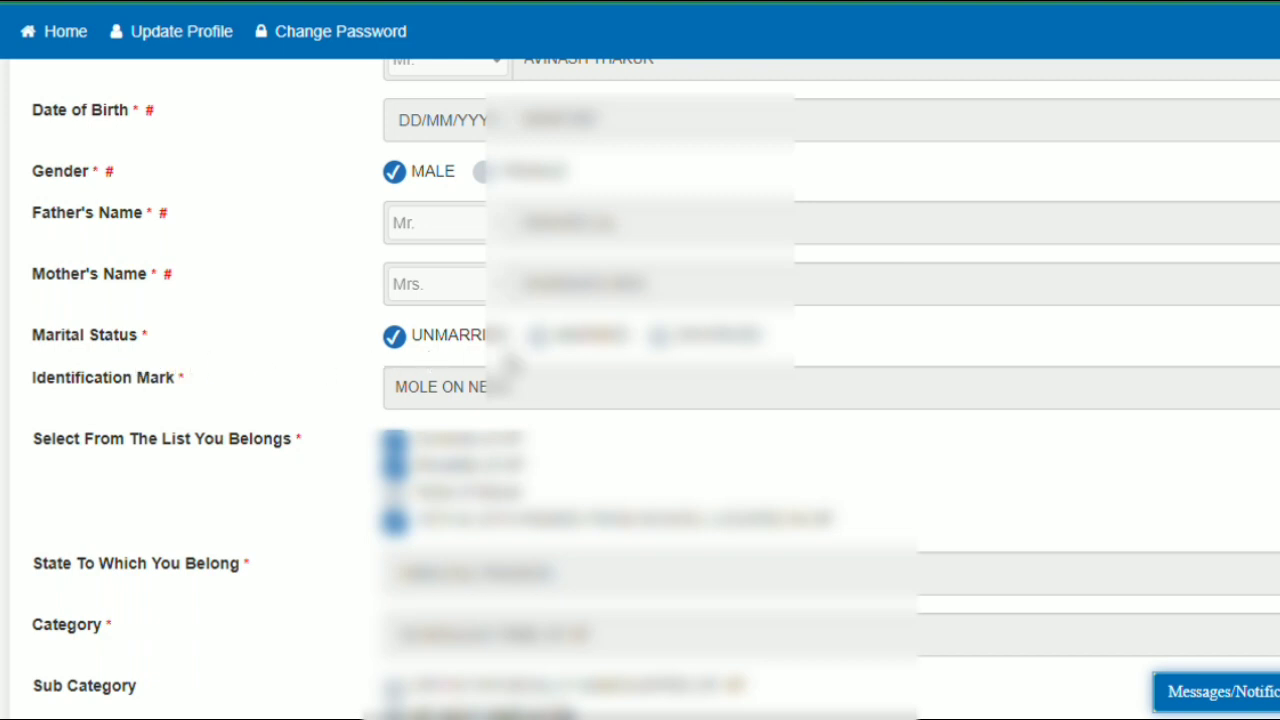
{"action": "scroll", "coordinate": [313, 383], "scroll_direction": "down", "scroll_amount": 1}
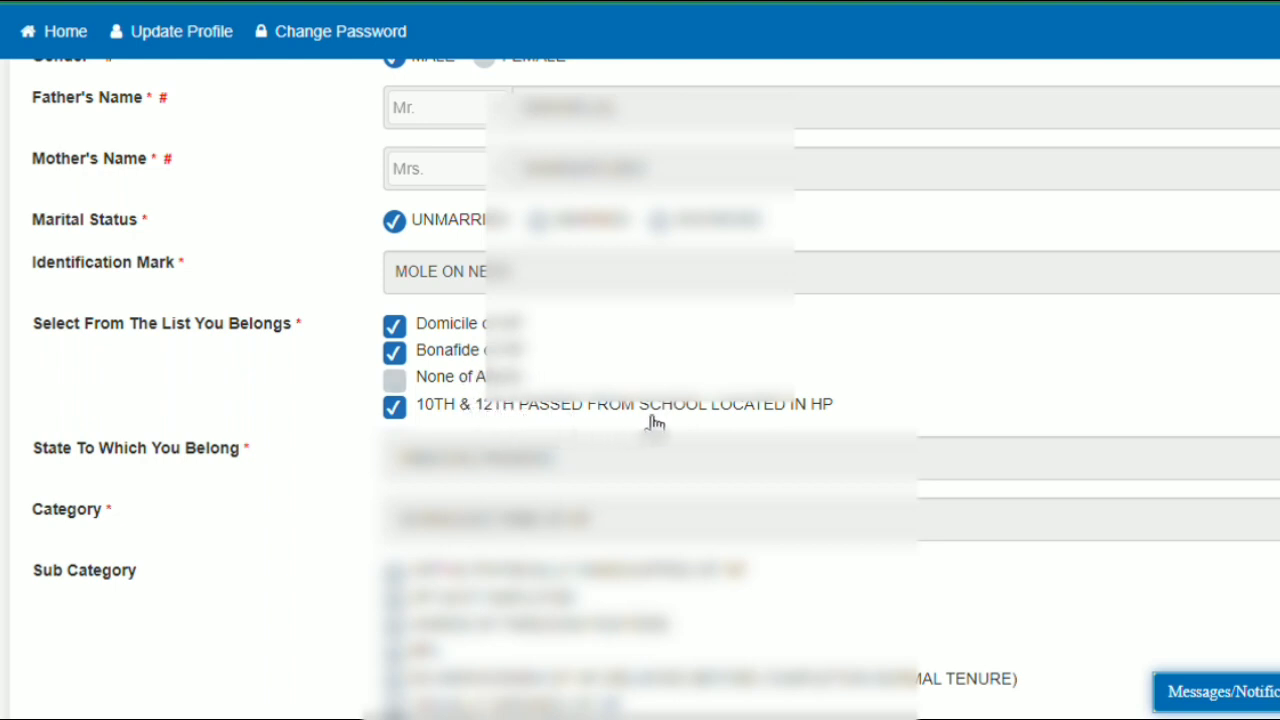
{"action": "scroll", "coordinate": [693, 430], "scroll_direction": "down", "scroll_amount": 1}
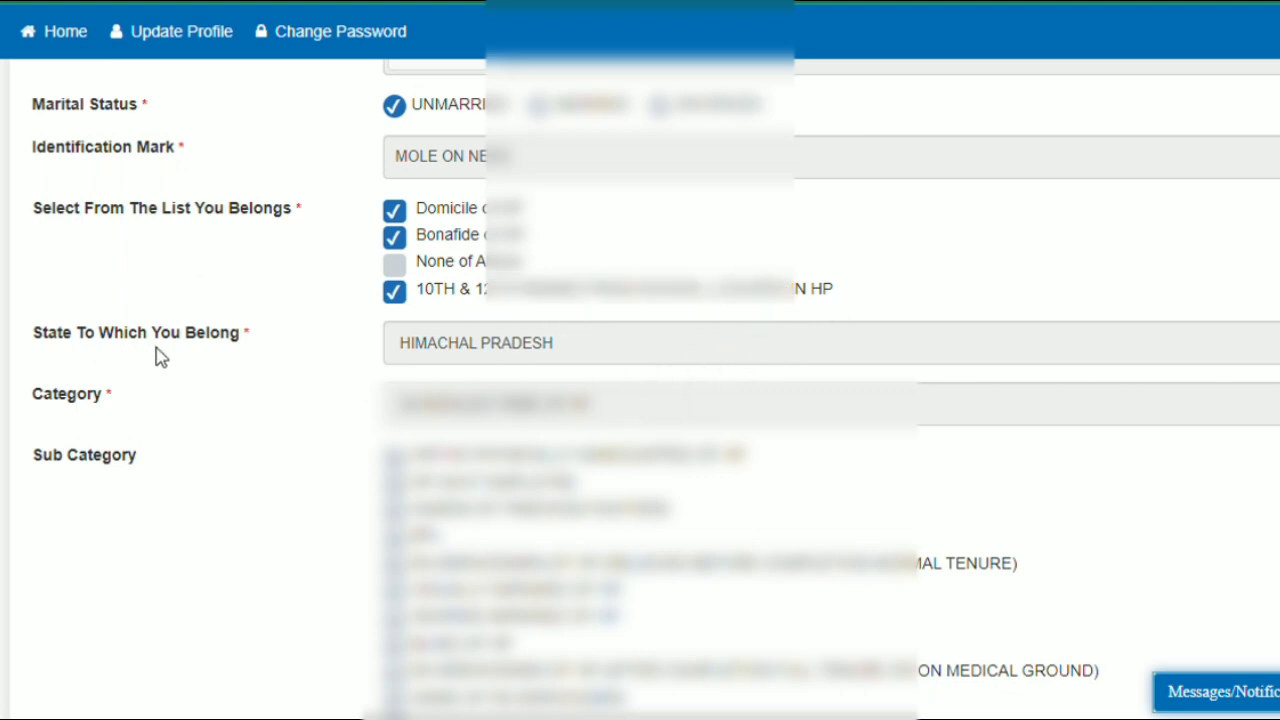
{"action": "scroll", "coordinate": [265, 365], "scroll_direction": "down", "scroll_amount": 1}
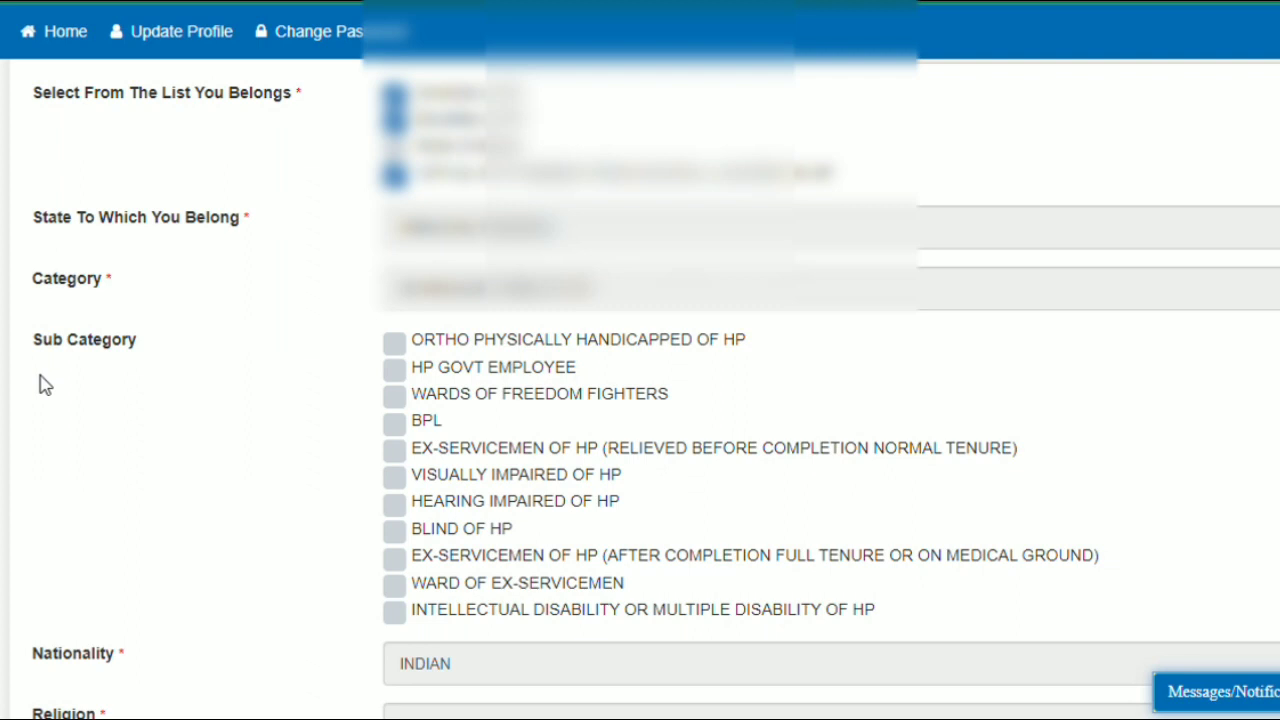
{"action": "scroll", "coordinate": [40, 385], "scroll_direction": "down", "scroll_amount": 3}
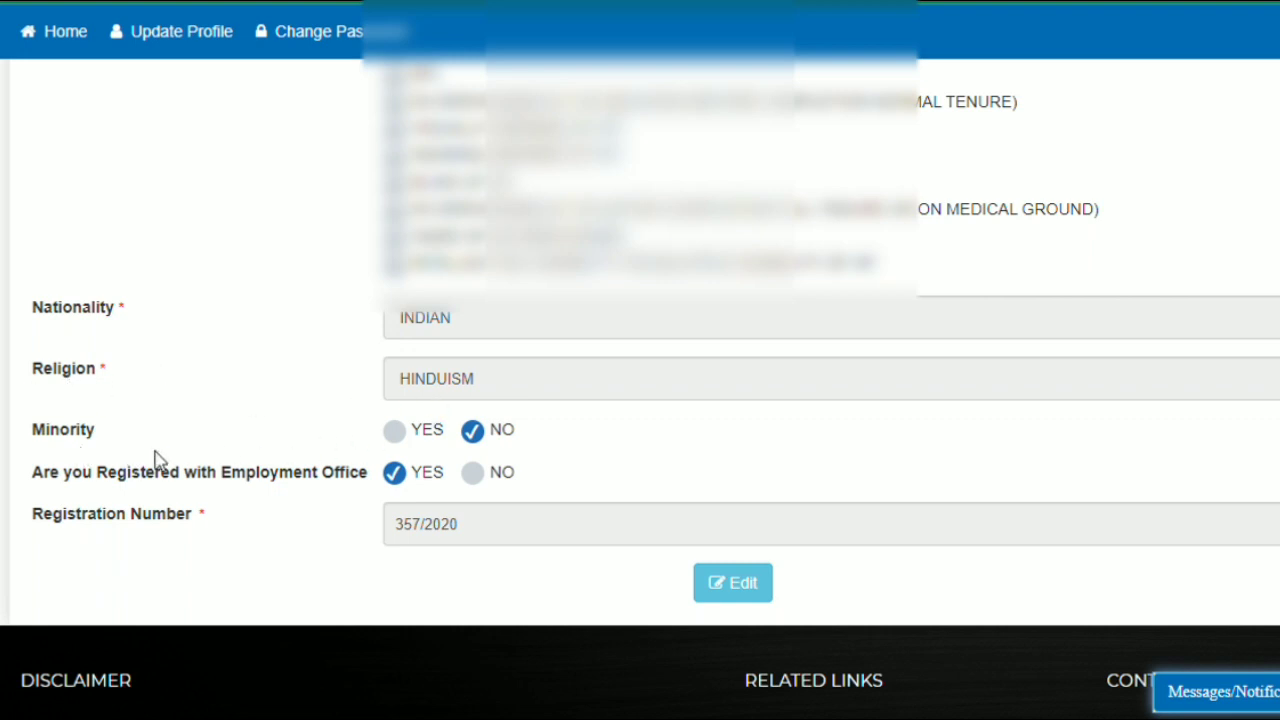
{"action": "scroll", "coordinate": [250, 458], "scroll_direction": "down", "scroll_amount": 1}
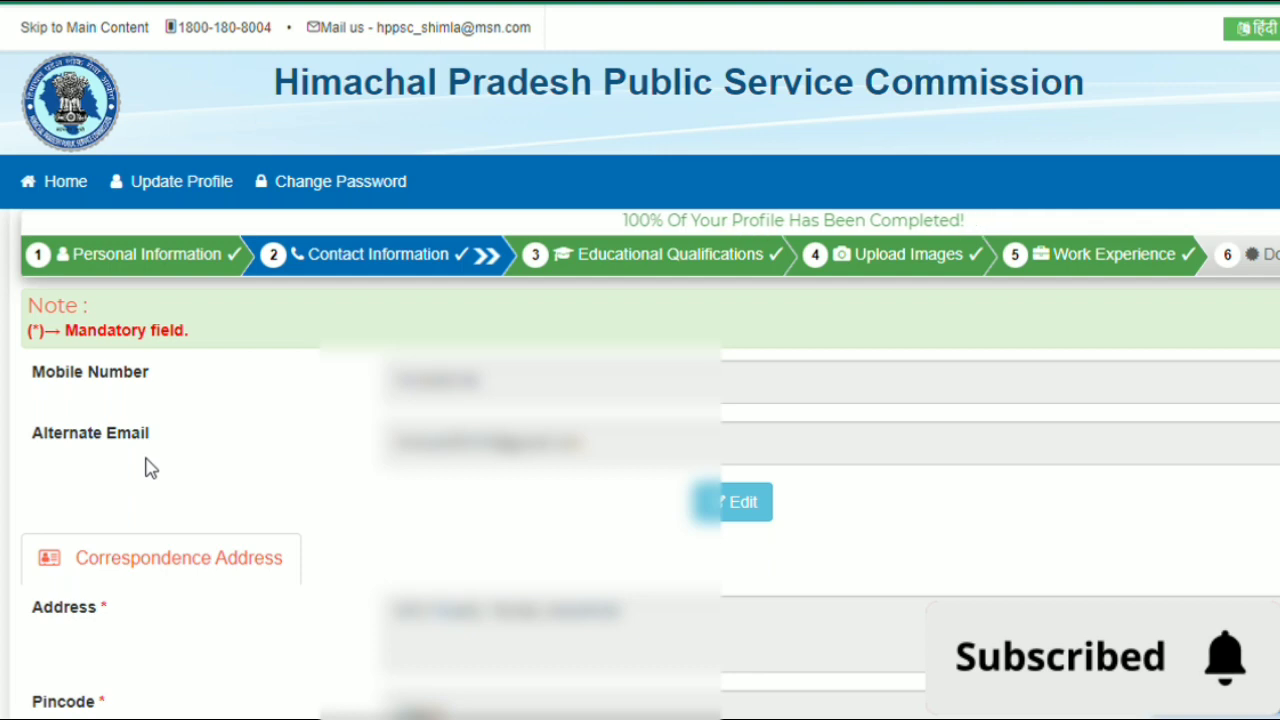
Review the contact information, including the mobile number, alternate email, correspondence address and permanent address.
{"action": "scroll", "coordinate": [105, 498], "scroll_direction": "down", "scroll_amount": 1}
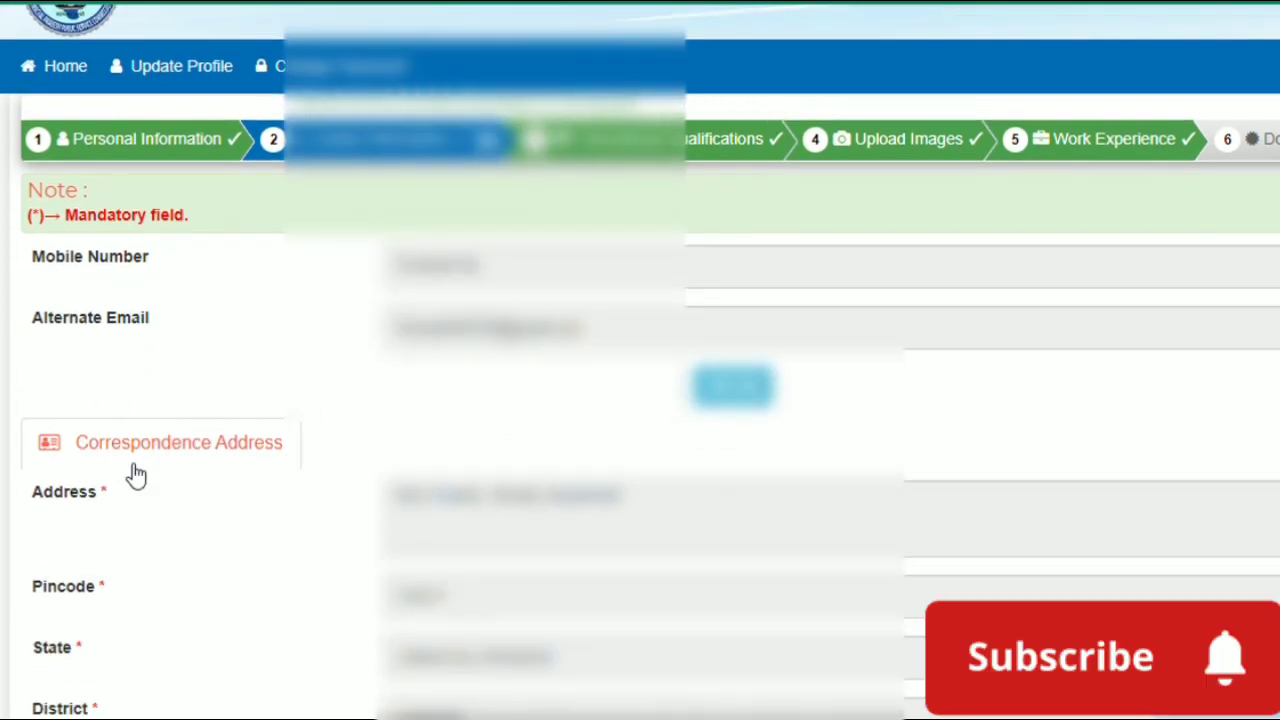
{"action": "scroll", "coordinate": [136, 476], "scroll_direction": "down", "scroll_amount": 3}
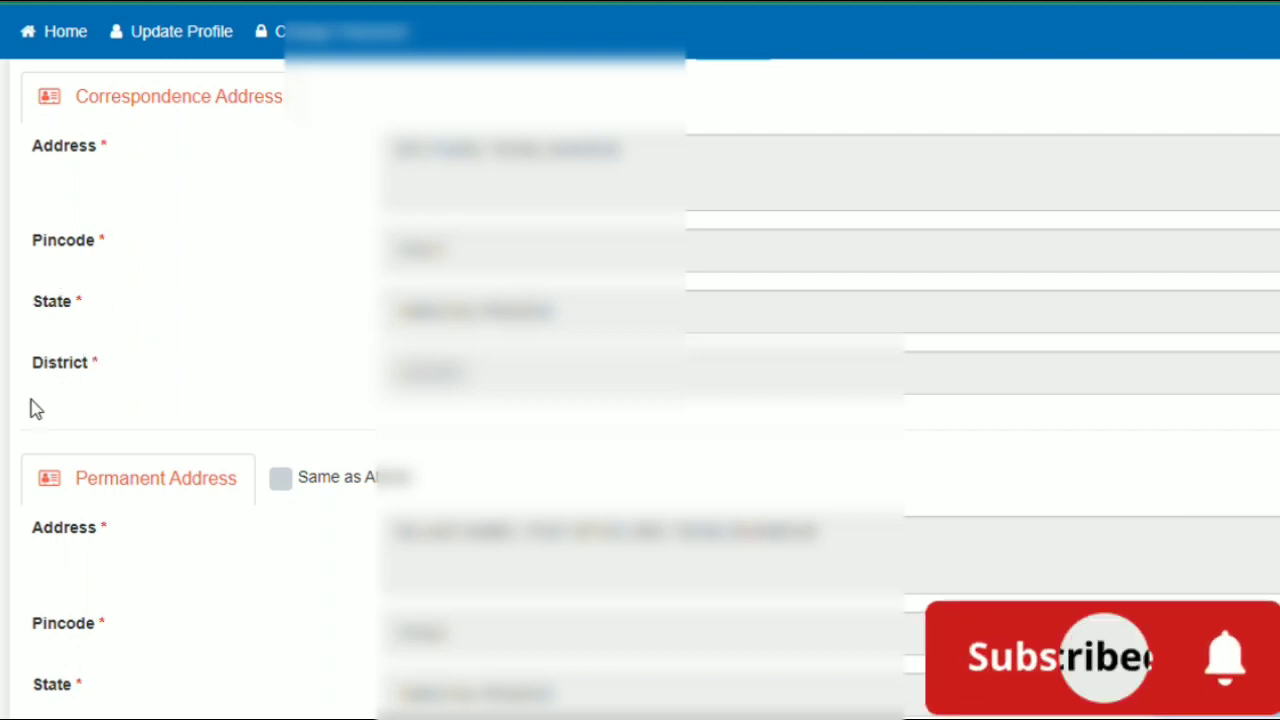
{"action": "scroll", "coordinate": [113, 400], "scroll_direction": "down", "scroll_amount": 2}
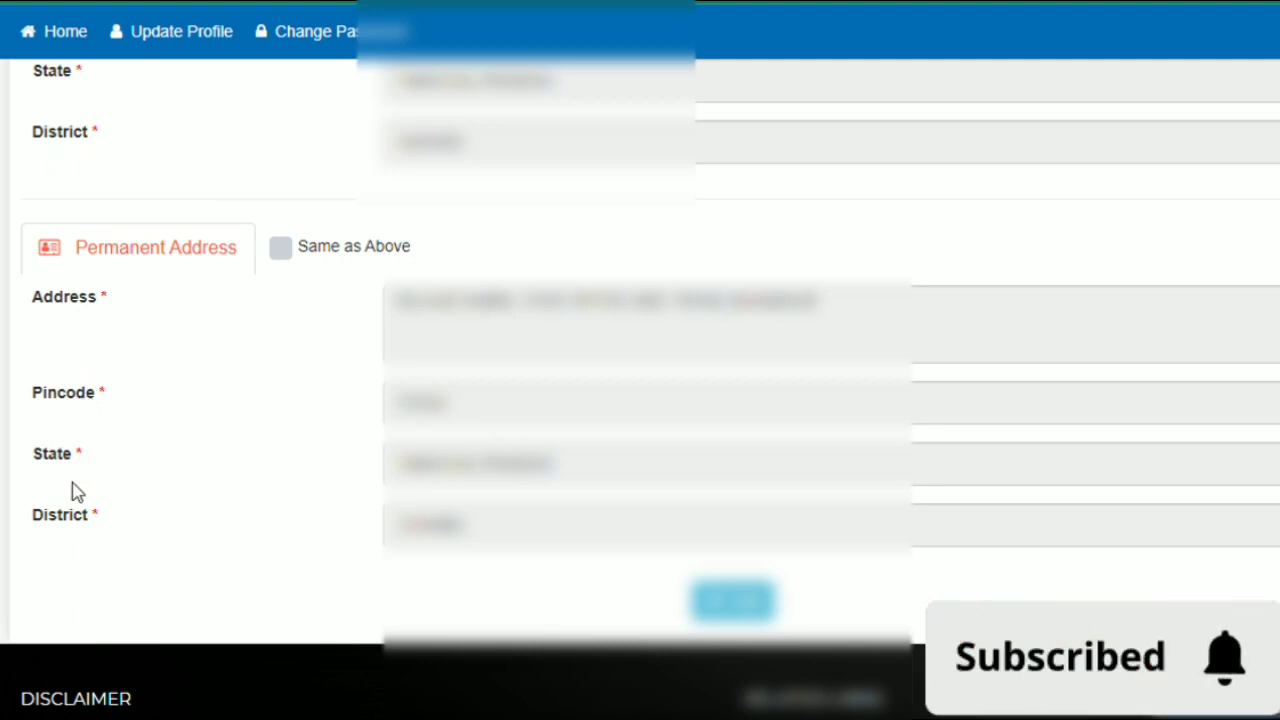
{"action": "scroll", "coordinate": [214, 494], "scroll_direction": "down", "scroll_amount": 2}
{"action": "scroll", "coordinate": [209, 500], "scroll_direction": "up", "scroll_amount": 2}
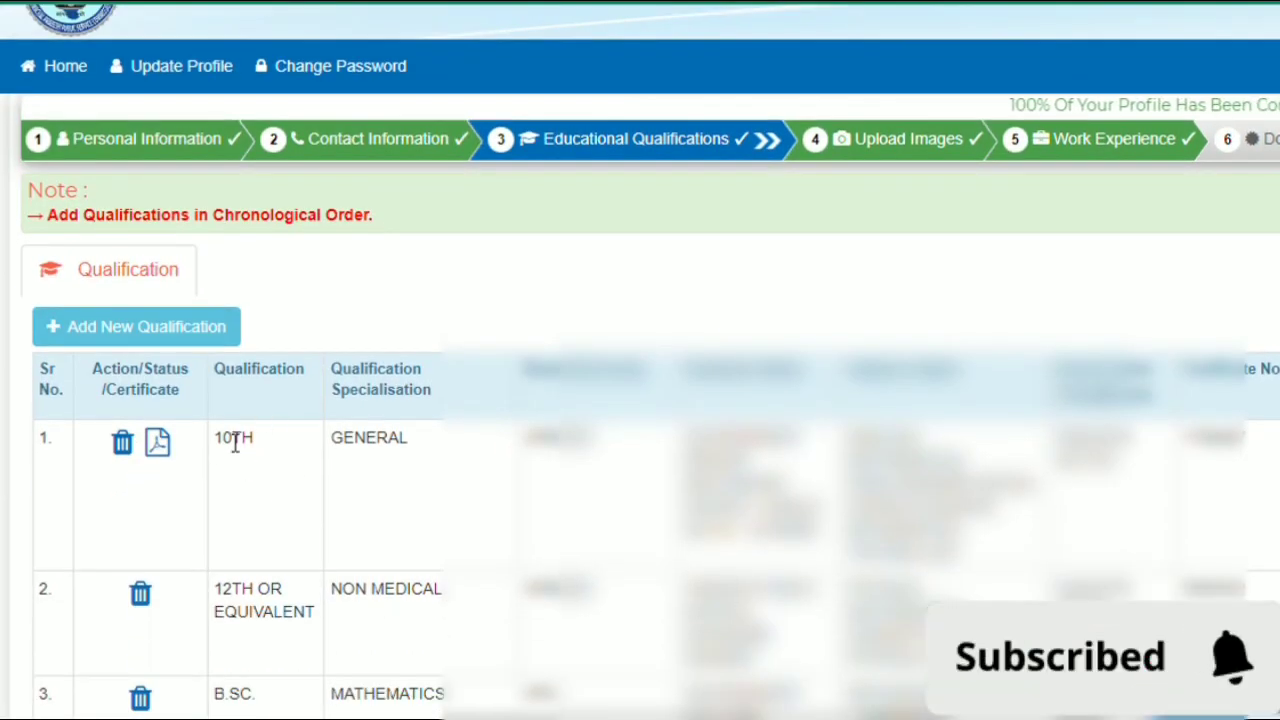
Review the educational qualifications table from 10TH to B.ED, including the certificate column.
{"action": "scroll", "coordinate": [234, 437], "scroll_direction": "down", "scroll_amount": 3}
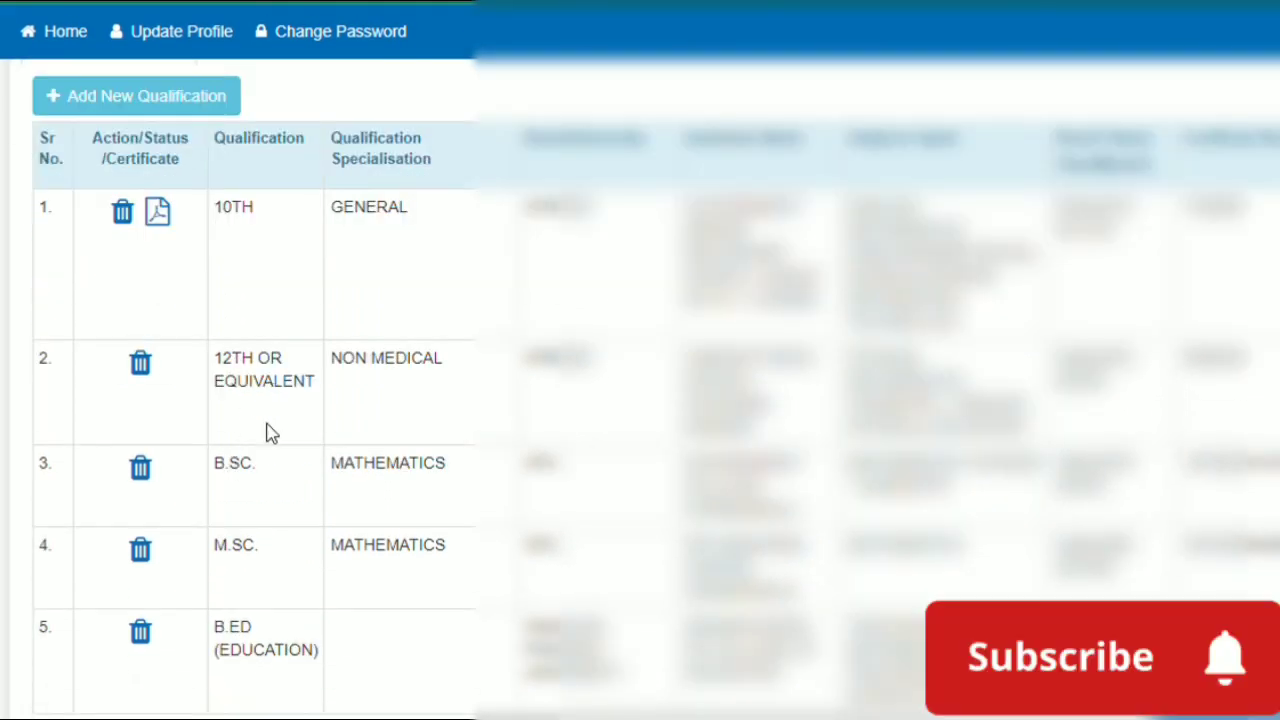
{"action": "scroll", "coordinate": [266, 434], "scroll_direction": "down", "scroll_amount": 1}
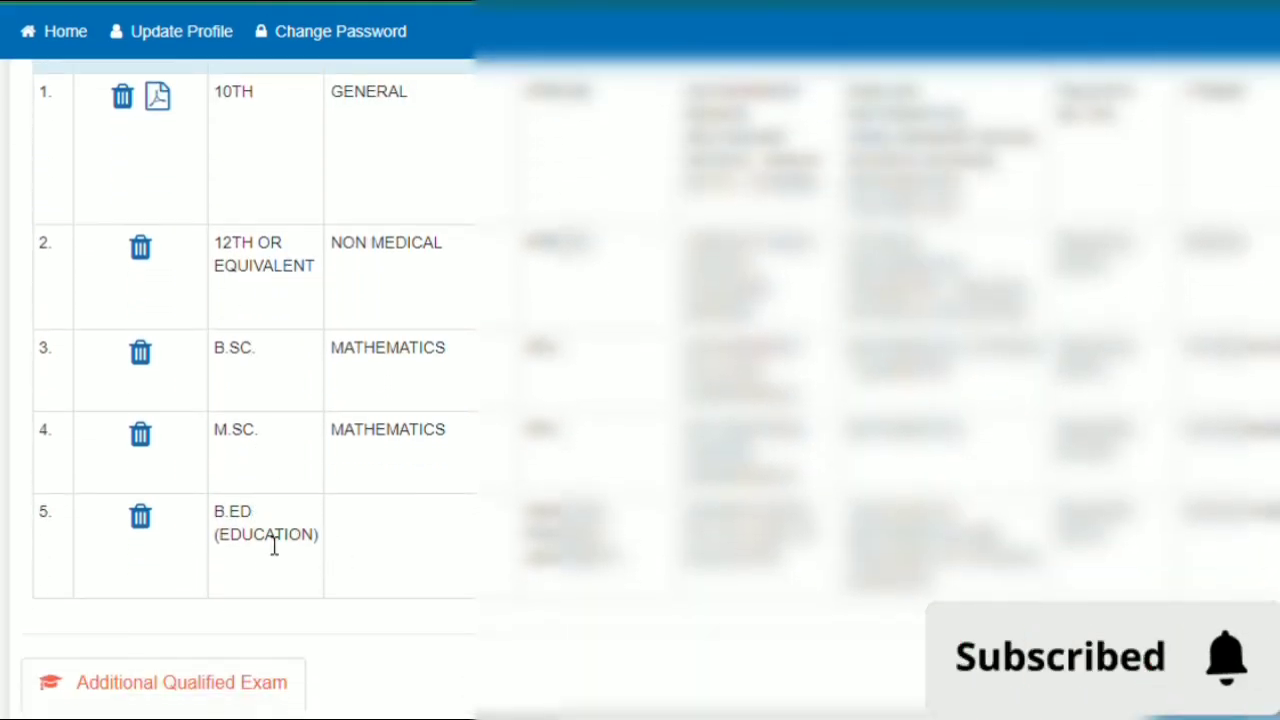
{"action": "scroll", "coordinate": [265, 548], "scroll_direction": "up", "scroll_amount": 3}
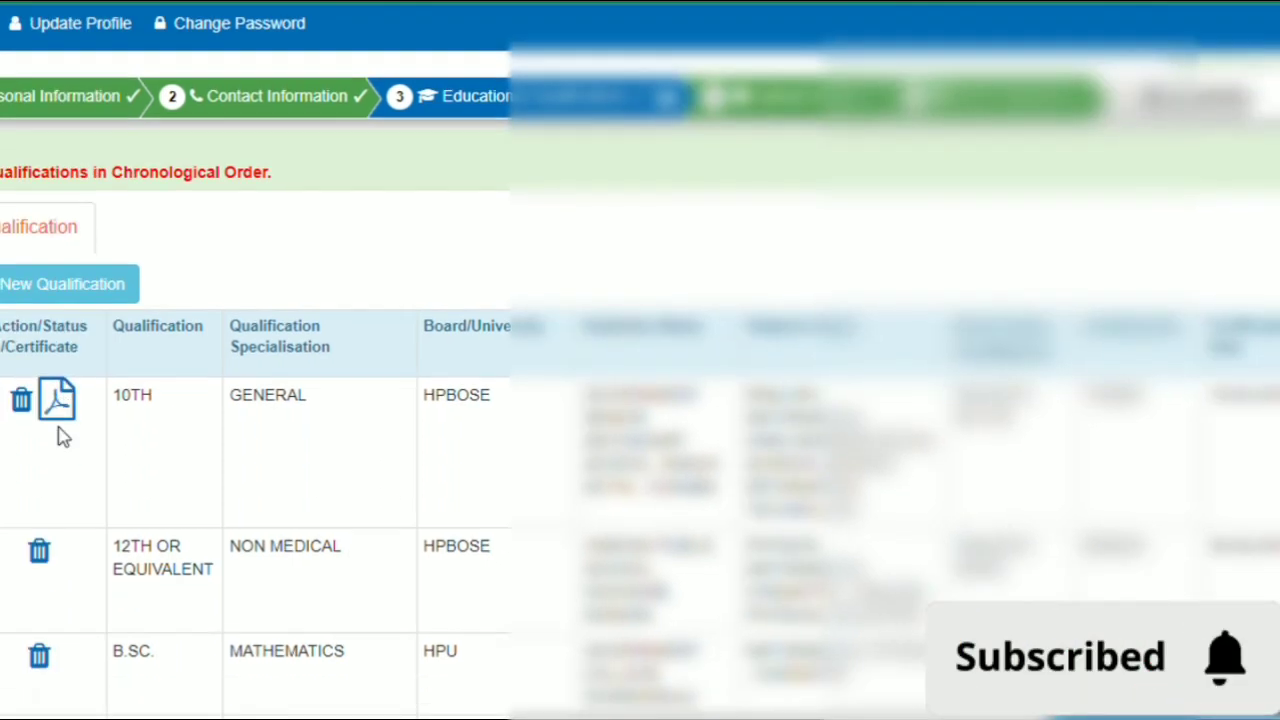
{"action": "scroll", "coordinate": [57, 440], "scroll_direction": "down", "scroll_amount": 5}
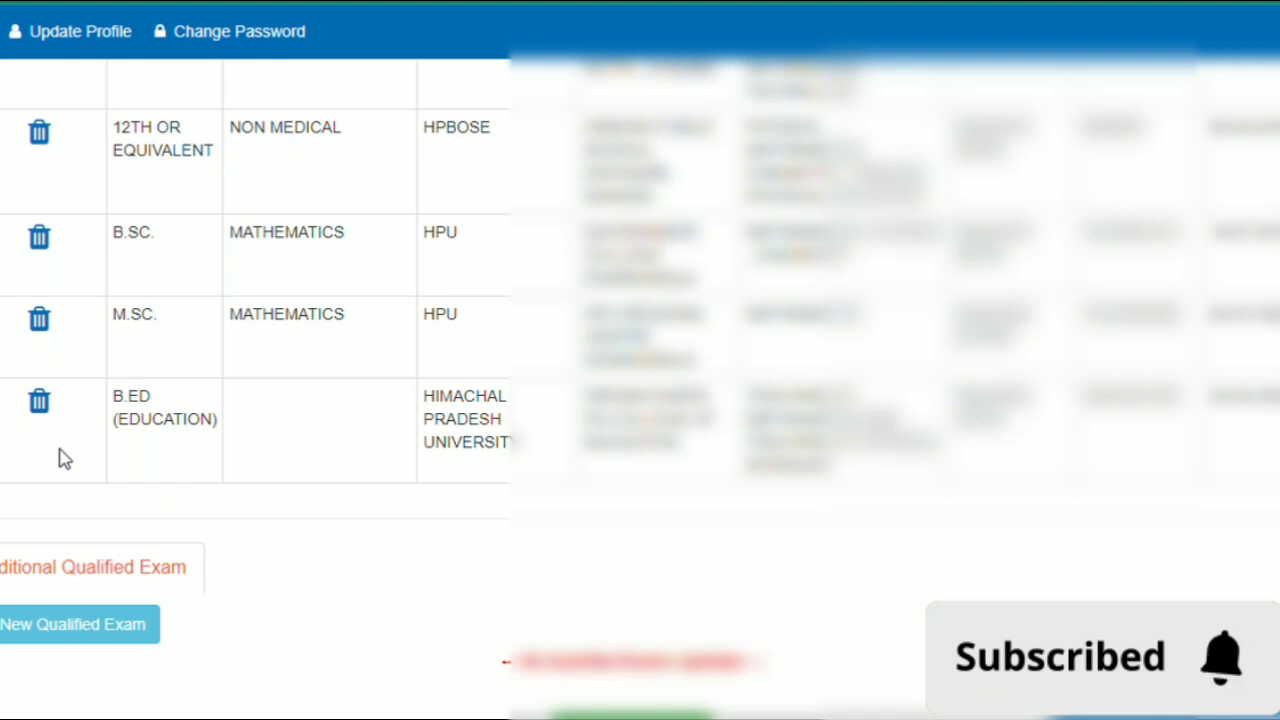
Examine the form for adding a new qualified exam, including its choice of exams.
{"action": "left_click", "coordinate": [46, 630]}
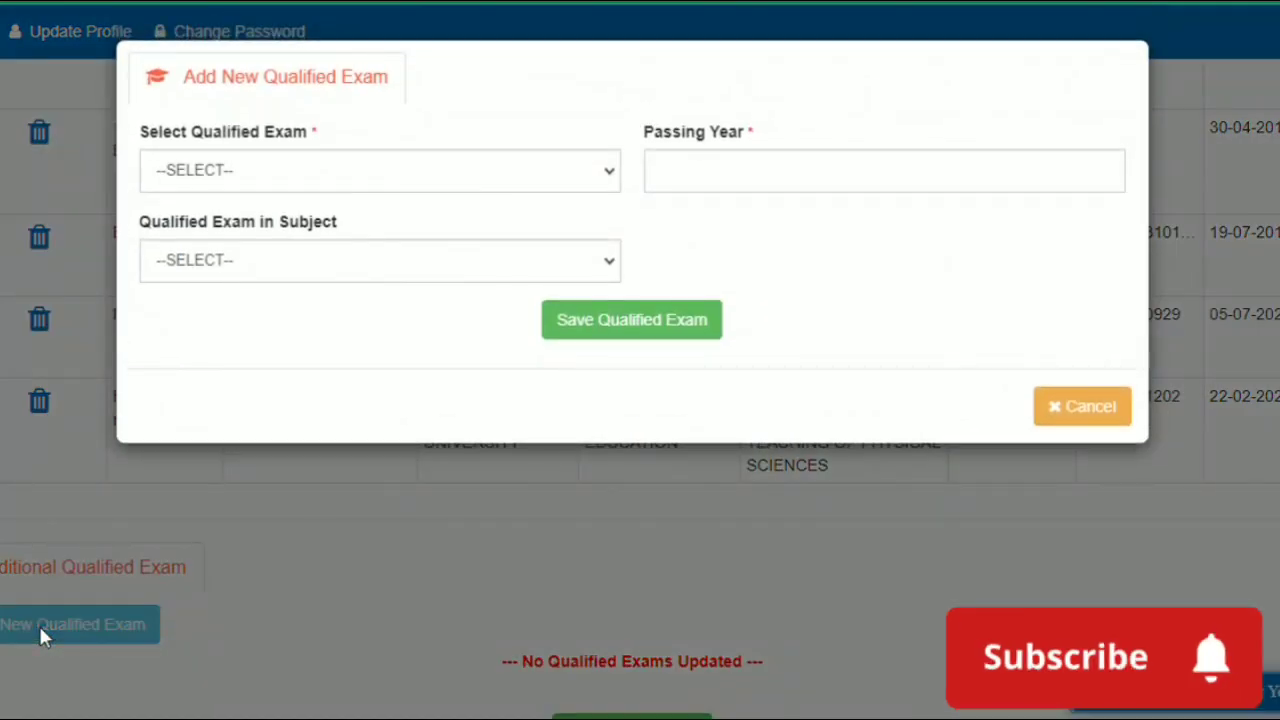
{"action": "left_click", "coordinate": [245, 172]}
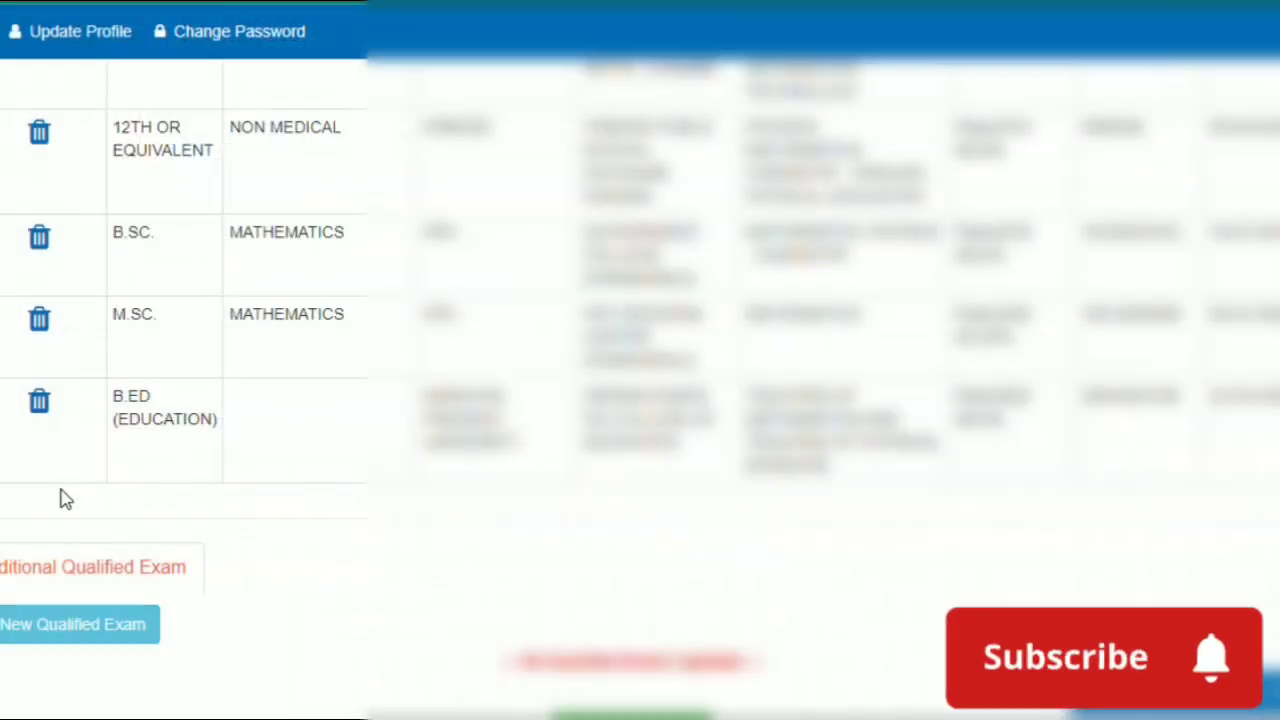
{"action": "scroll", "coordinate": [127, 503], "scroll_direction": "up", "scroll_amount": 5}
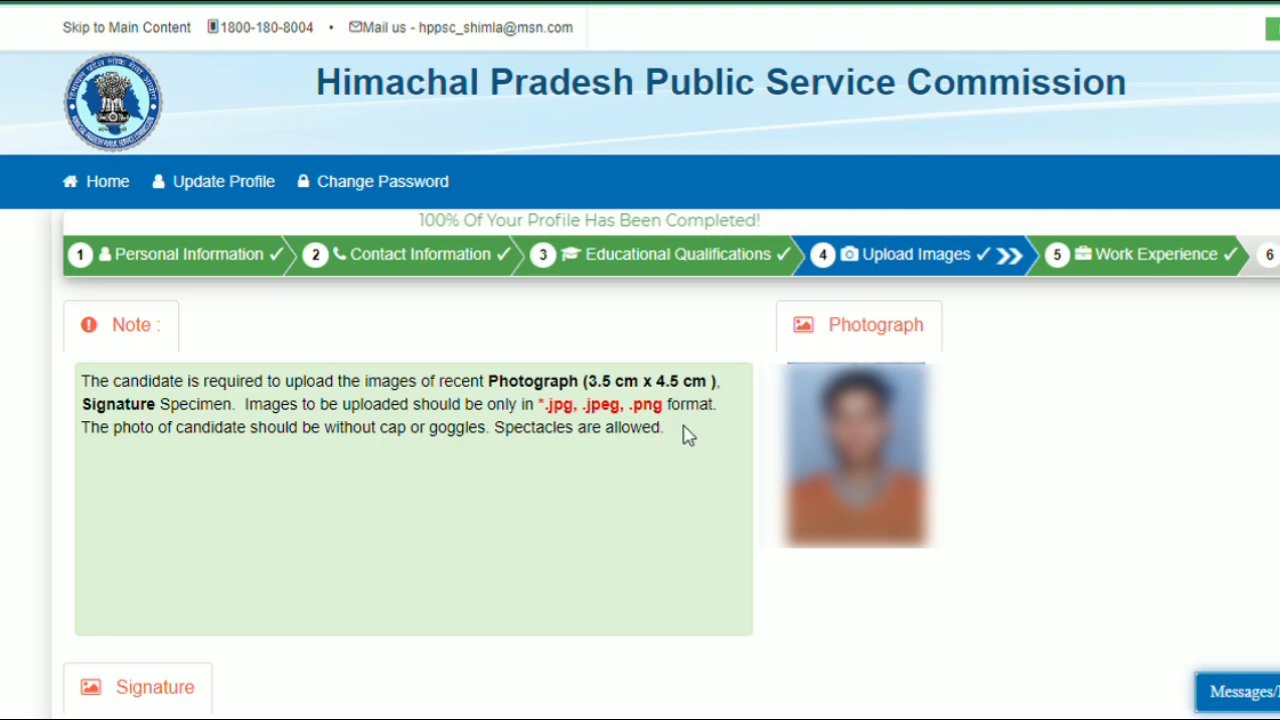
Review the Upload Images section, including the photograph requirements, accepted image formats, uploaded photograph and signature.
{"action": "scroll", "coordinate": [686, 434], "scroll_direction": "down", "scroll_amount": 2}
{"action": "scroll", "coordinate": [686, 434], "scroll_direction": "down", "scroll_amount": 1}
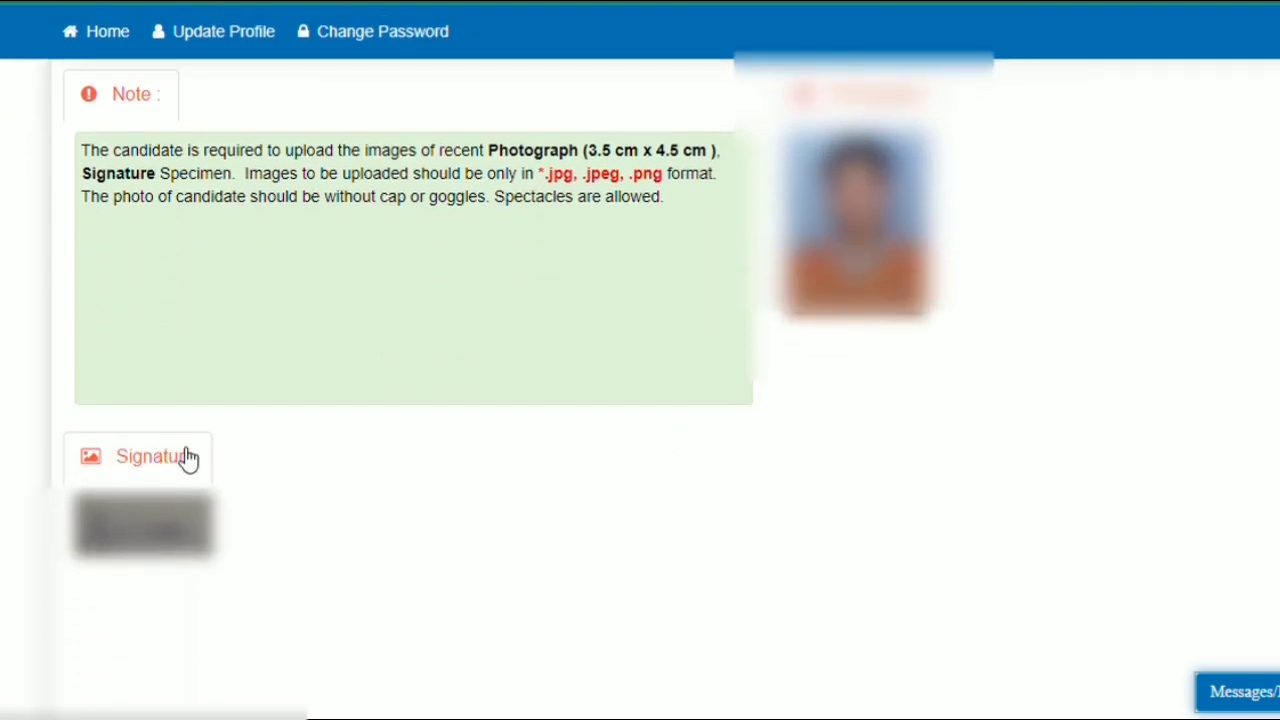
{"action": "scroll", "coordinate": [326, 457], "scroll_direction": "down", "scroll_amount": 4}
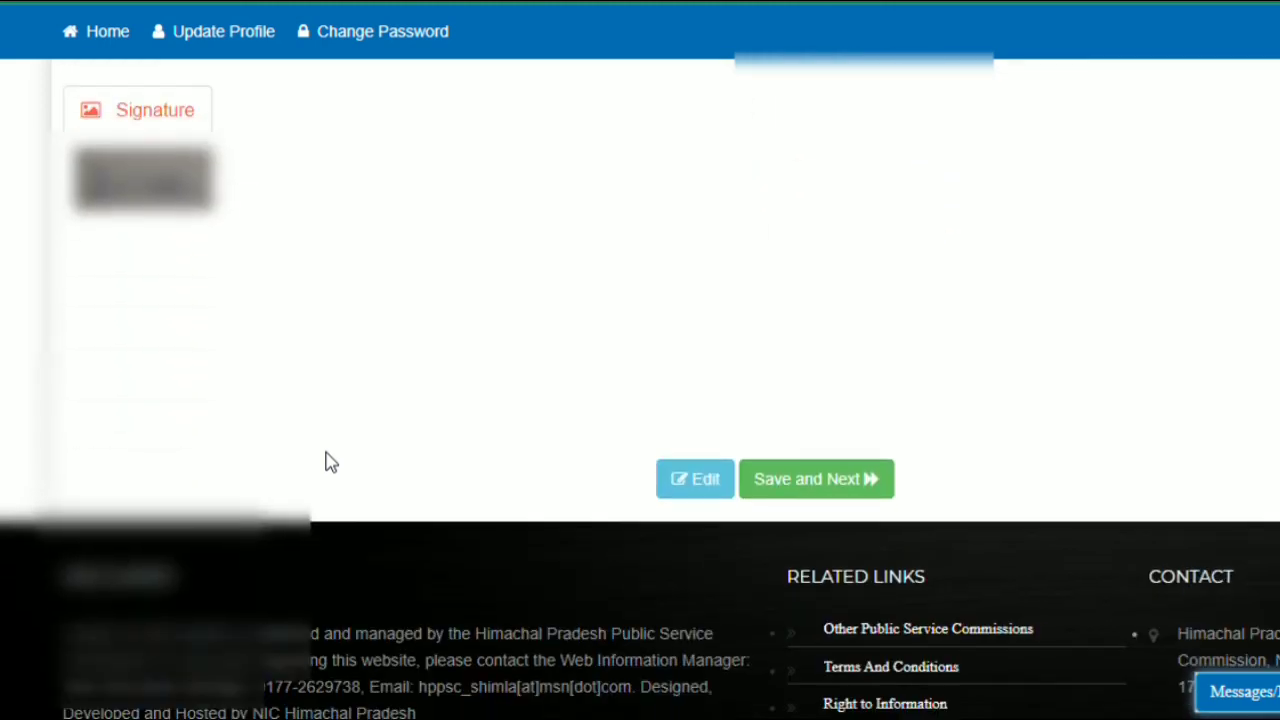
{"action": "scroll", "coordinate": [326, 457], "scroll_direction": "up", "scroll_amount": 7}
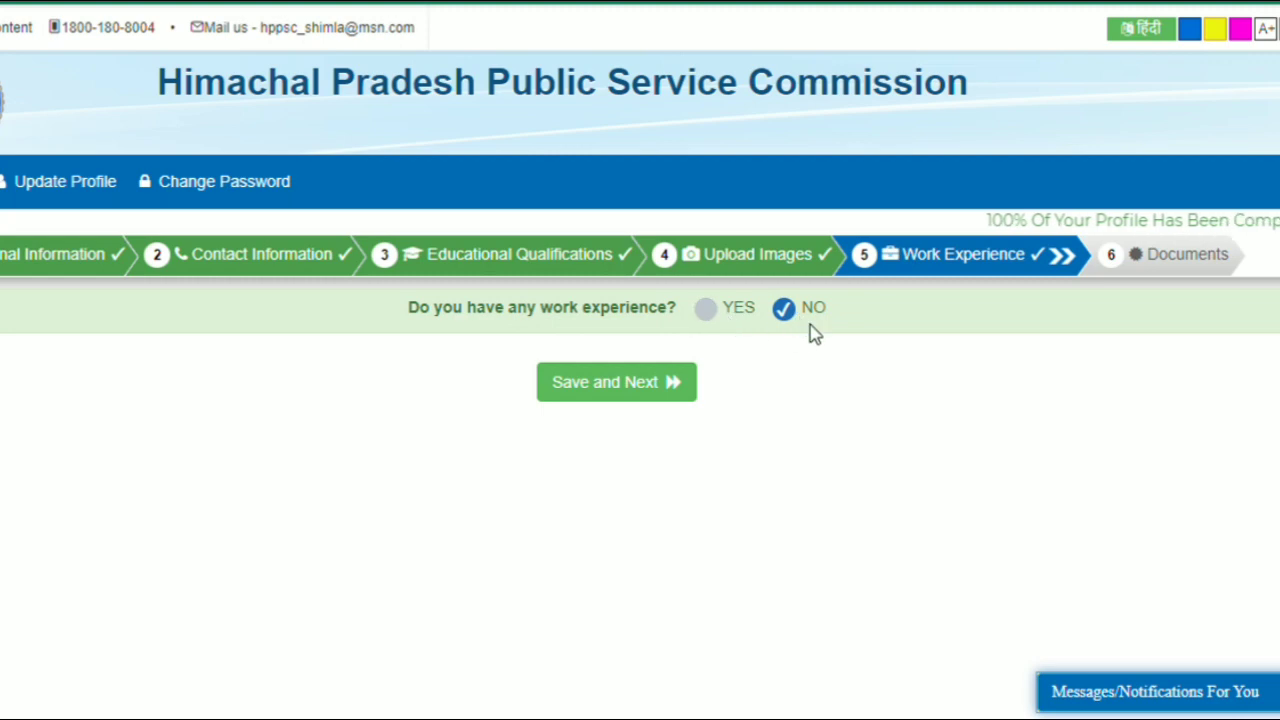
Open the Documents section and review the category and domicile certificates and the qualification documents table.
{"action": "left_click", "coordinate": [1162, 268]}
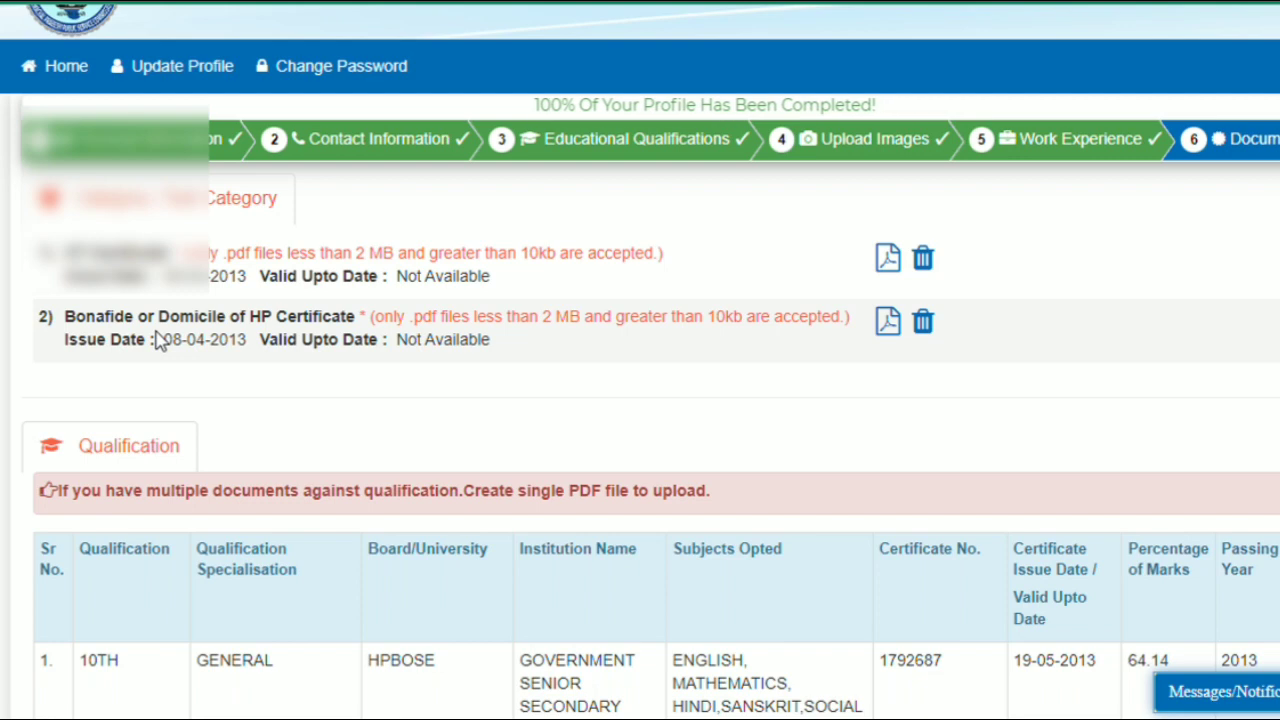
{"action": "scroll", "coordinate": [157, 340], "scroll_direction": "down", "scroll_amount": 1}
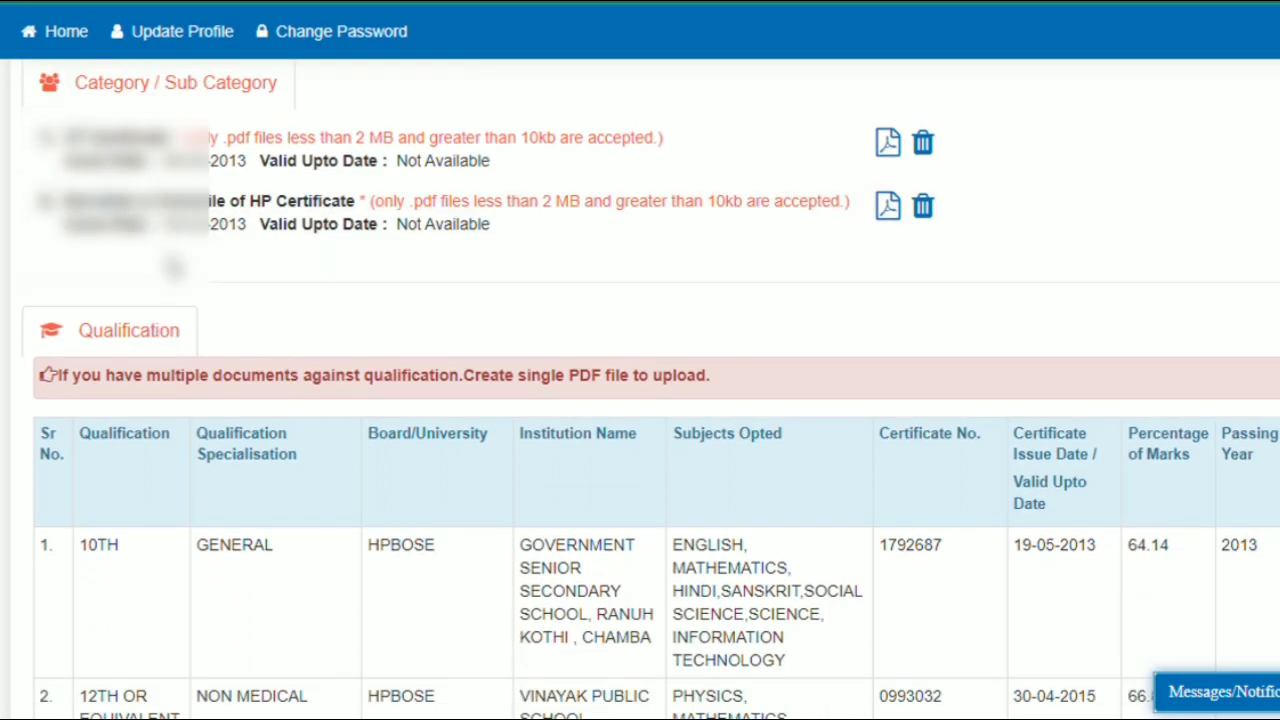
{"action": "scroll", "coordinate": [171, 263], "scroll_direction": "down", "scroll_amount": 1}
{"action": "scroll", "coordinate": [171, 270], "scroll_direction": "down", "scroll_amount": 2}
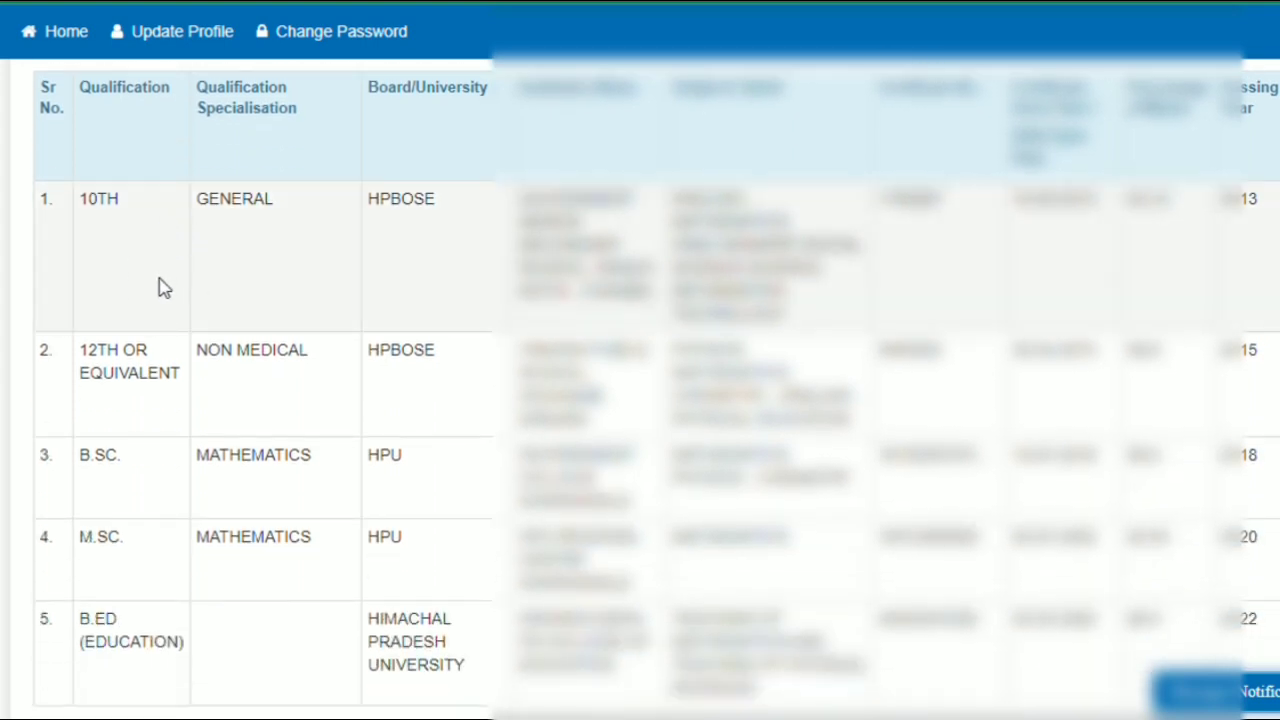
{"action": "scroll", "coordinate": [166, 284], "scroll_direction": "down", "scroll_amount": 1}
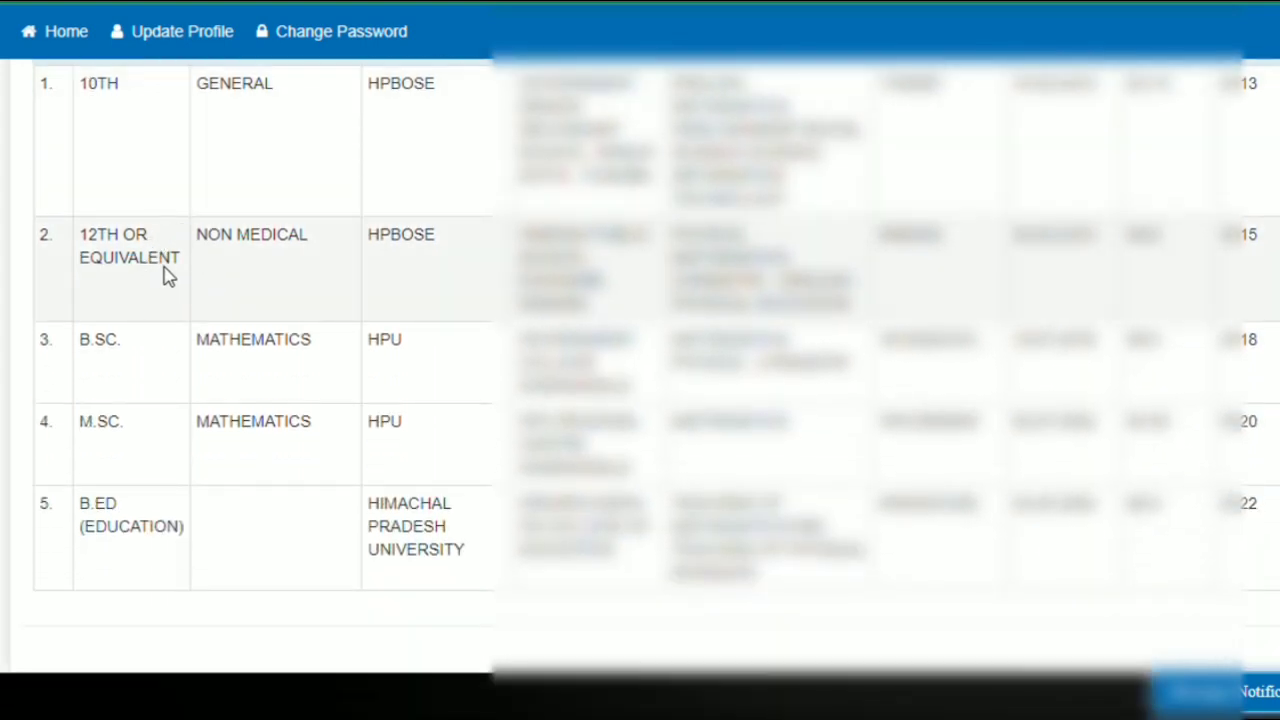
{"action": "scroll", "coordinate": [133, 568], "scroll_direction": "down", "scroll_amount": 1}
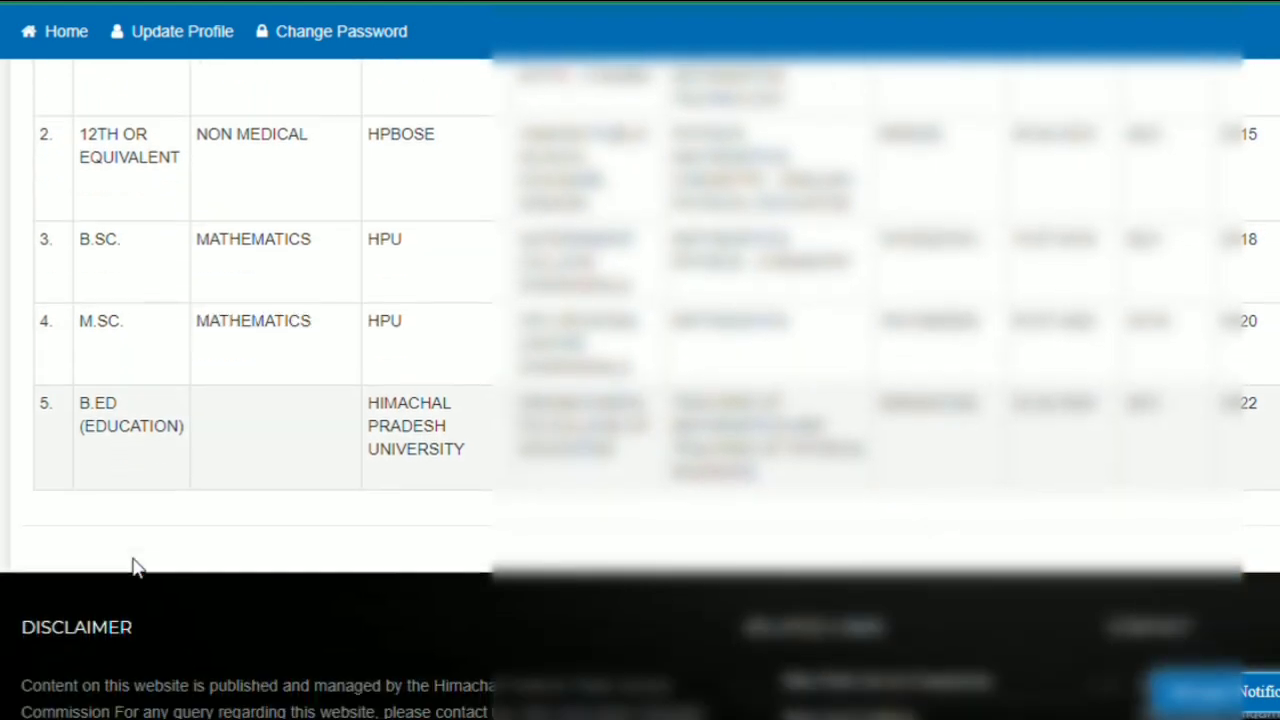
{"action": "scroll", "coordinate": [134, 566], "scroll_direction": "down", "scroll_amount": 3}
{"action": "scroll", "coordinate": [694, 223], "scroll_direction": "up", "scroll_amount": 7}
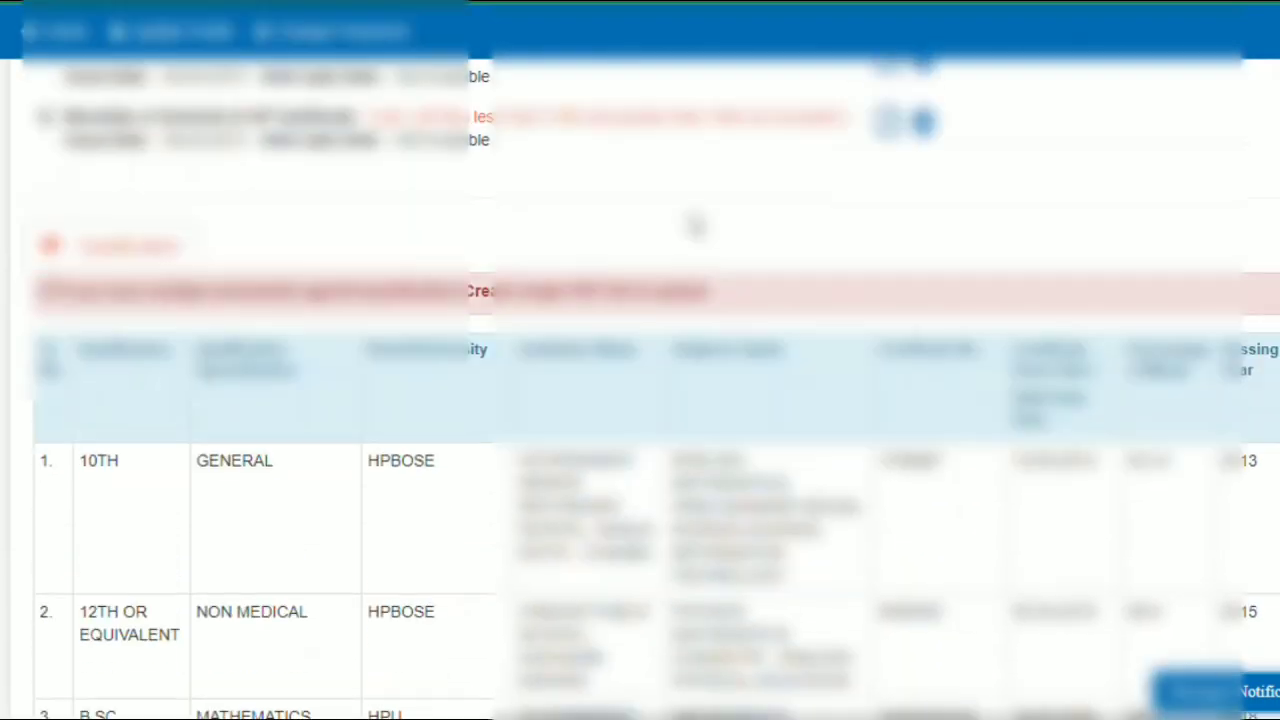
{"action": "scroll", "coordinate": [694, 223], "scroll_direction": "up", "scroll_amount": 3}
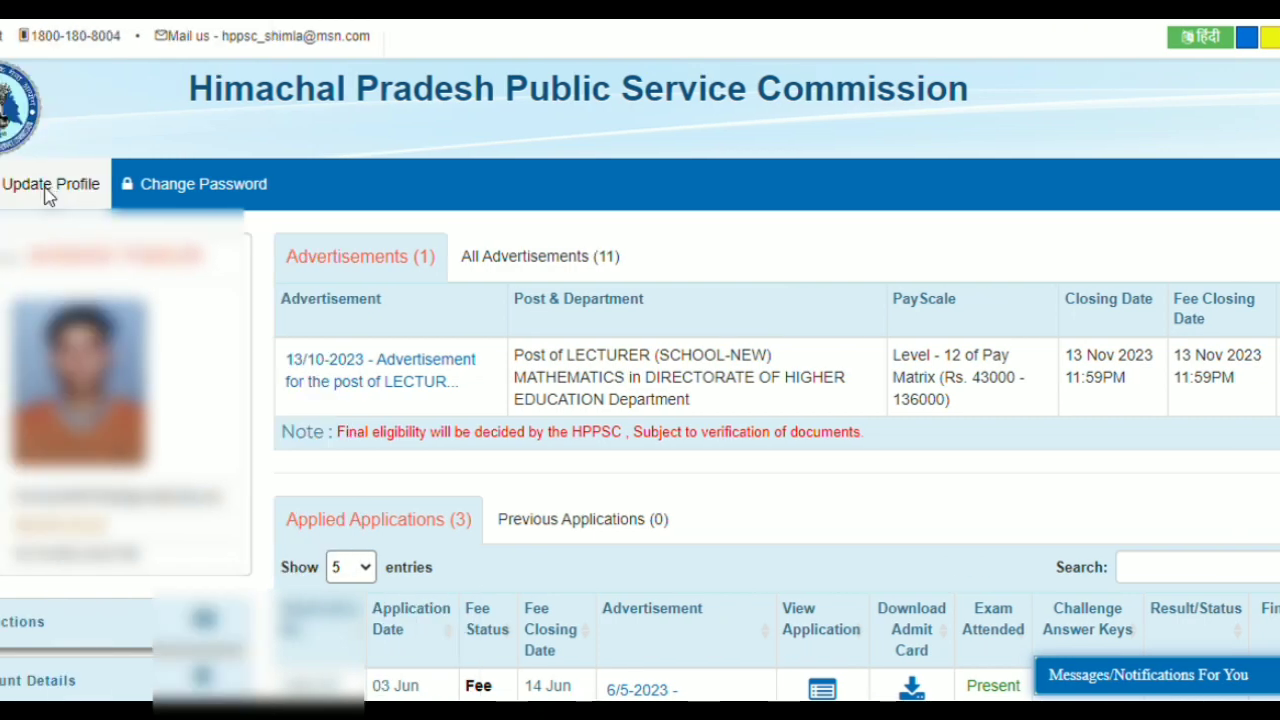
Begin a new entry in the profile's educational qualifications with Graduation as the level, and examine its qualification, specialisation and board fields.
{"action": "left_click", "coordinate": [47, 195]}
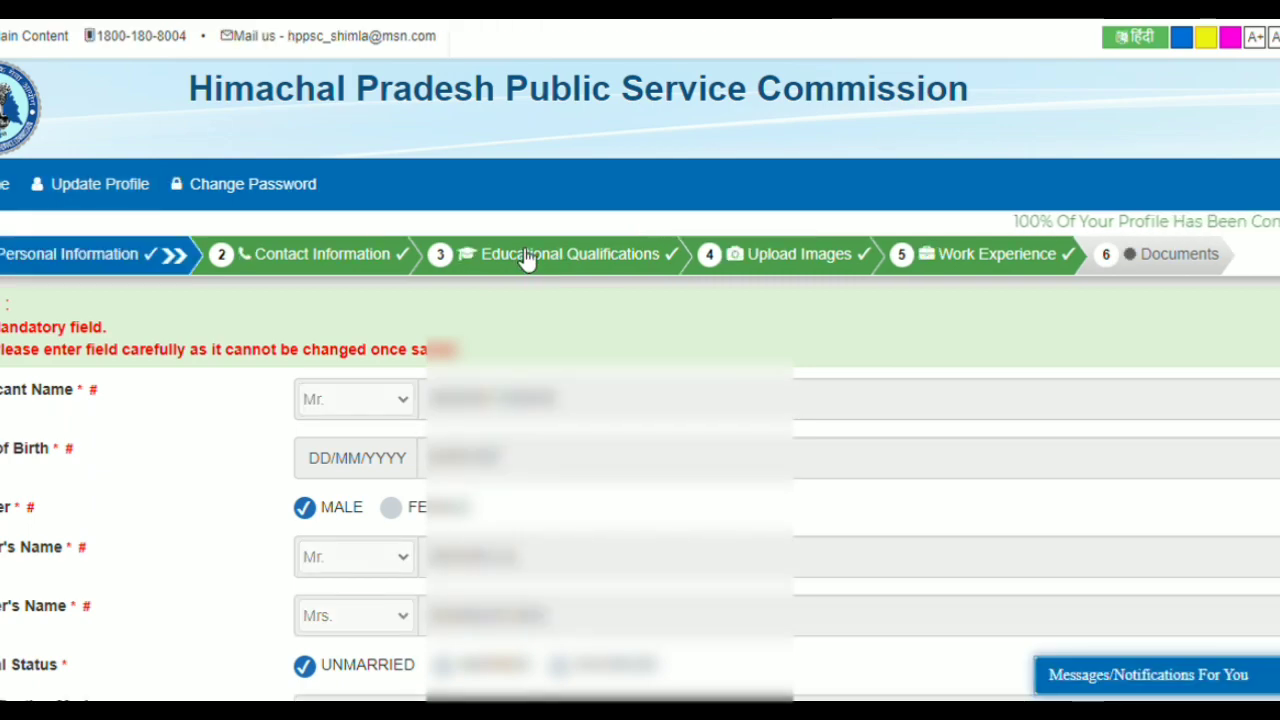
{"action": "left_click", "coordinate": [527, 258]}
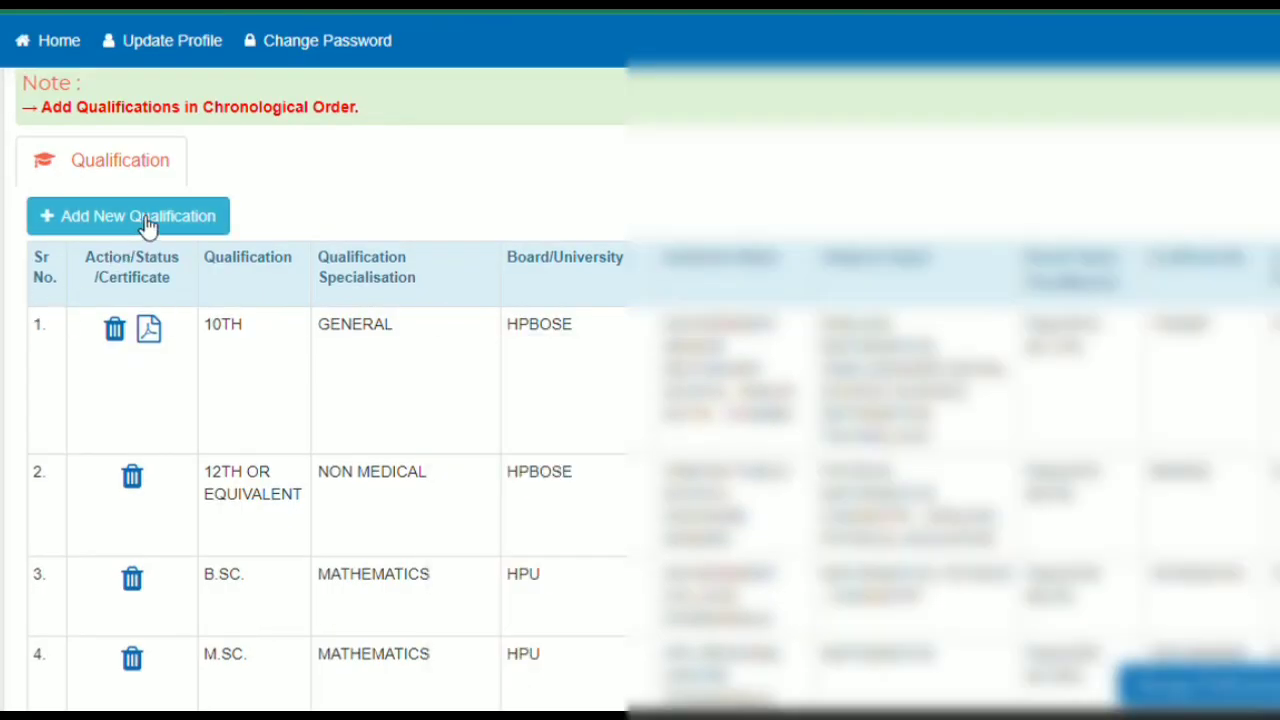
{"action": "left_click", "coordinate": [148, 218]}
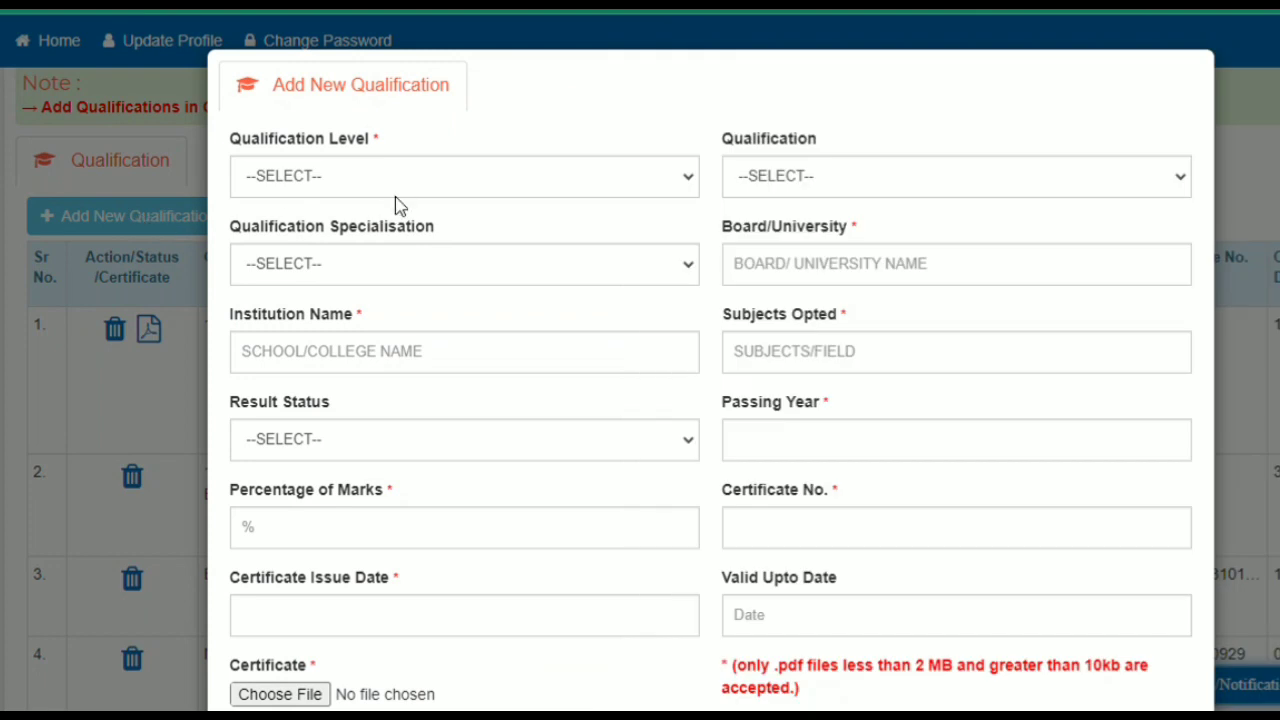
{"action": "left_click", "coordinate": [405, 180]}
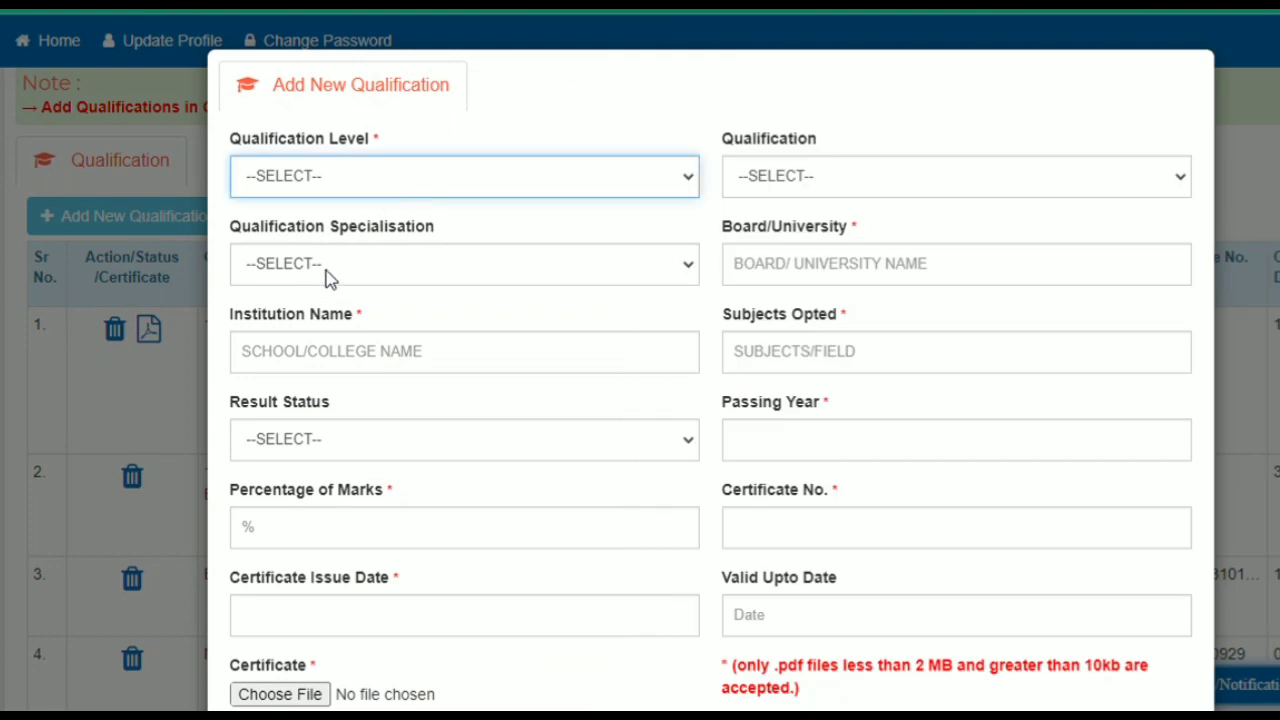
{"action": "left_click", "coordinate": [825, 172]}
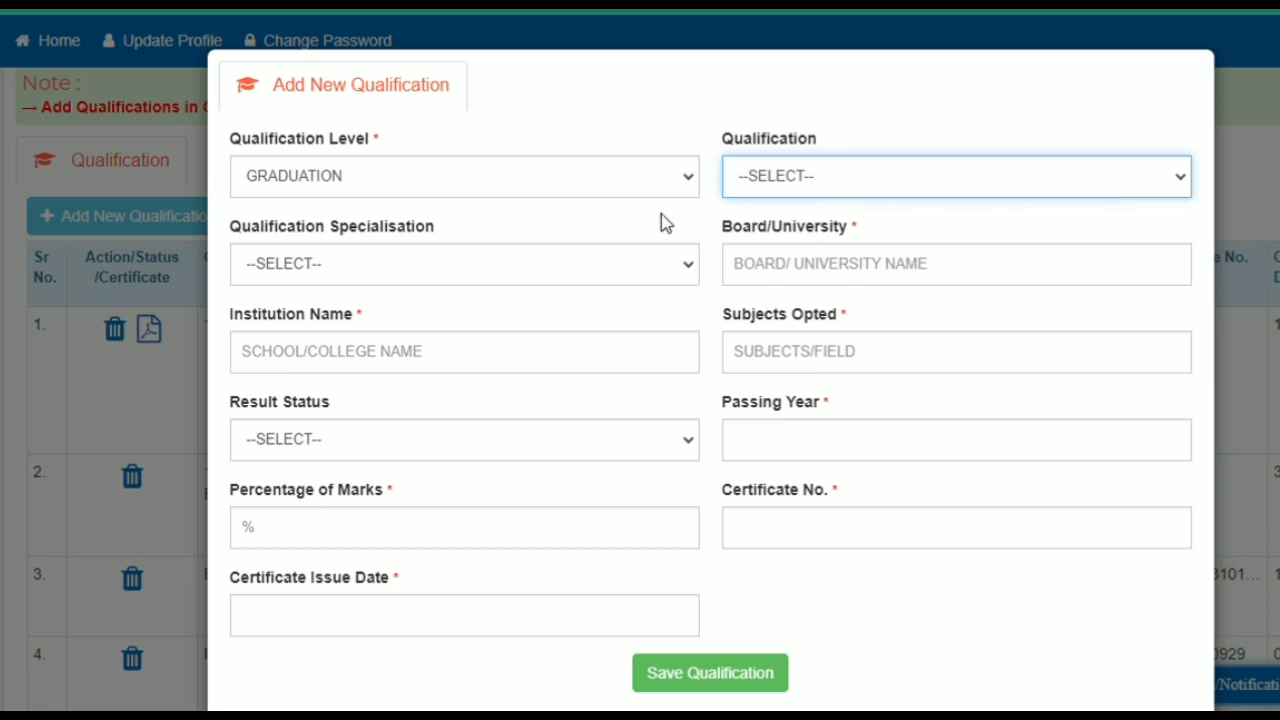
{"action": "left_click", "coordinate": [640, 270]}
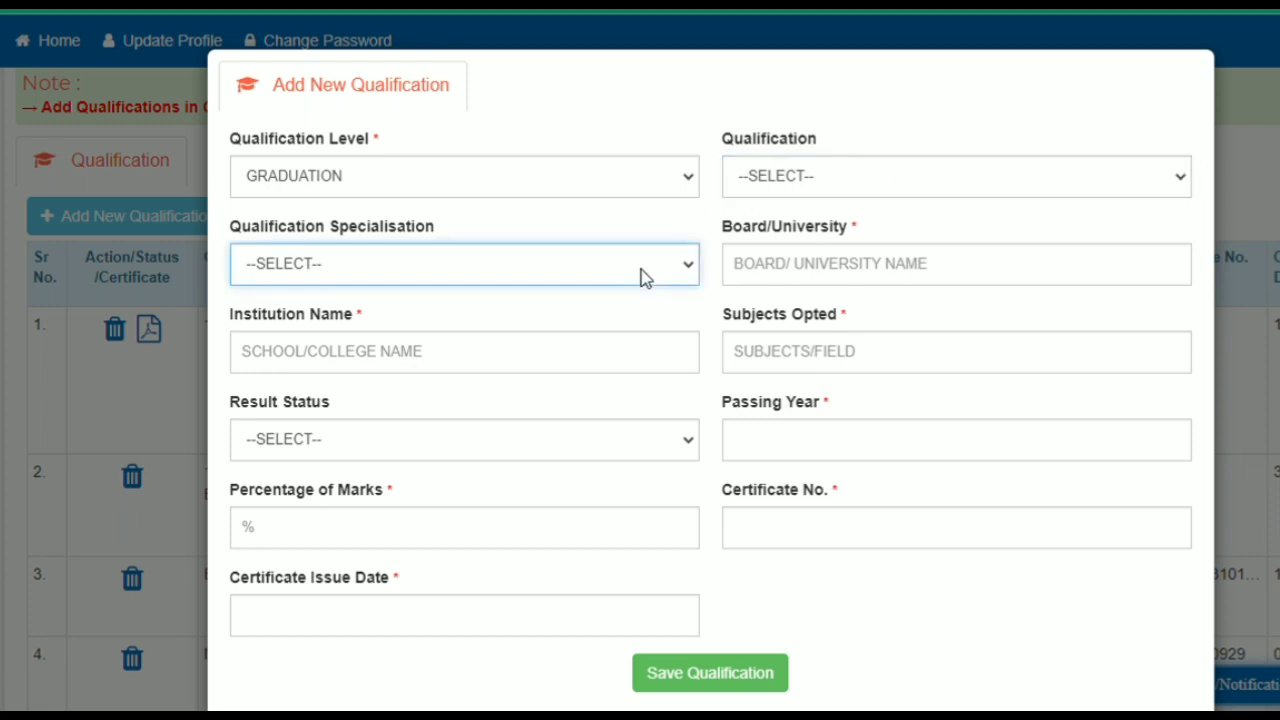
{"action": "left_click", "coordinate": [835, 179]}
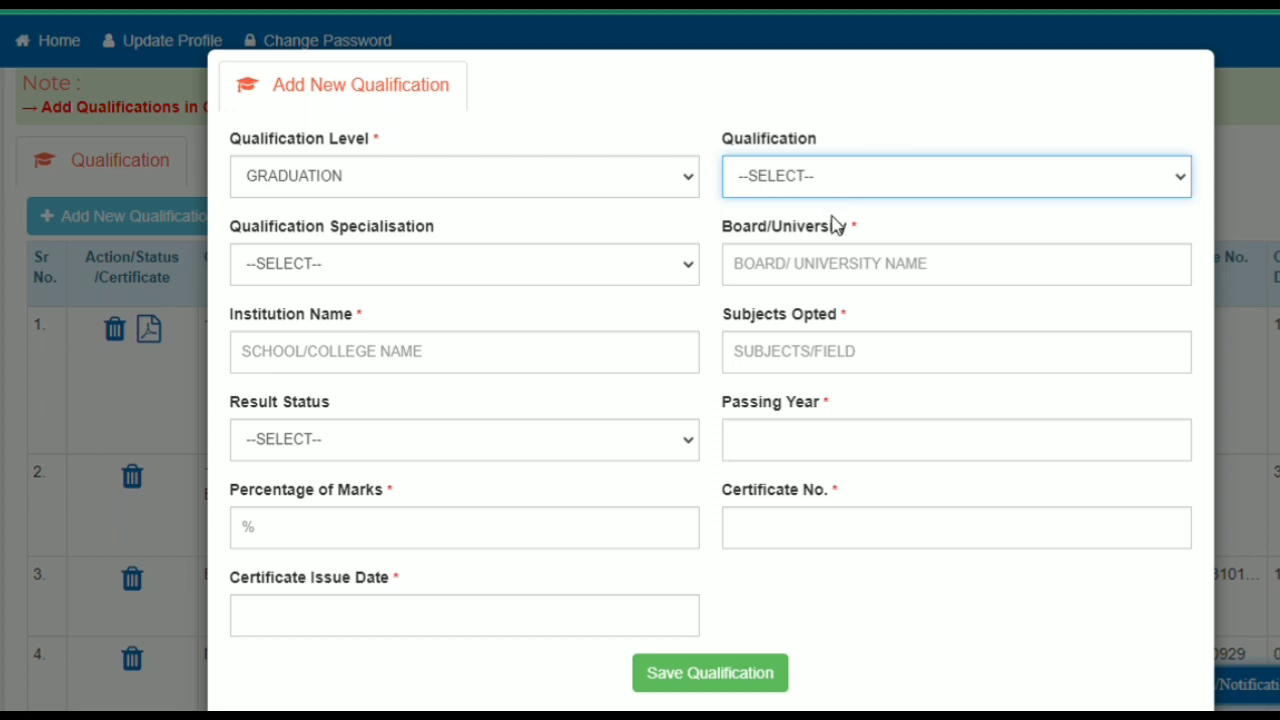
{"action": "left_click", "coordinate": [838, 276]}
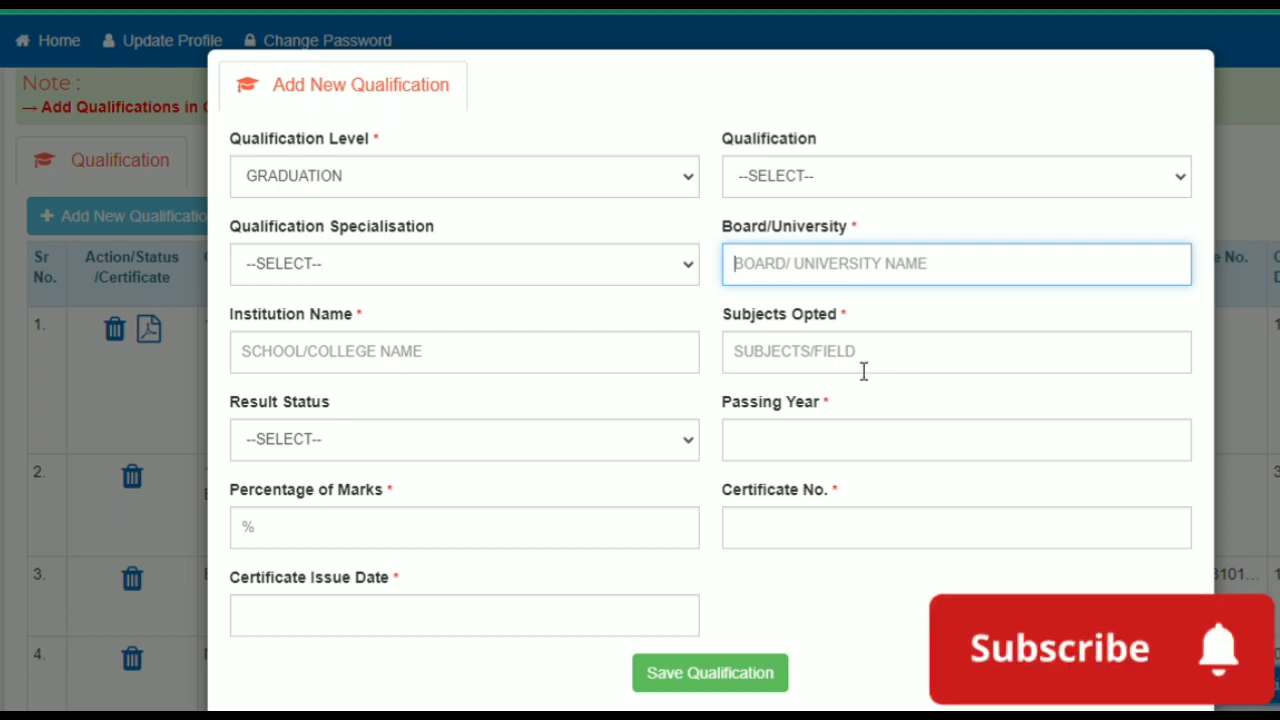
Set the new qualification's result status to Pass and go through the passing year, marks percentage, certificate number and issue date fields.
{"action": "left_click", "coordinate": [528, 449]}
{"action": "left_click", "coordinate": [419, 501]}
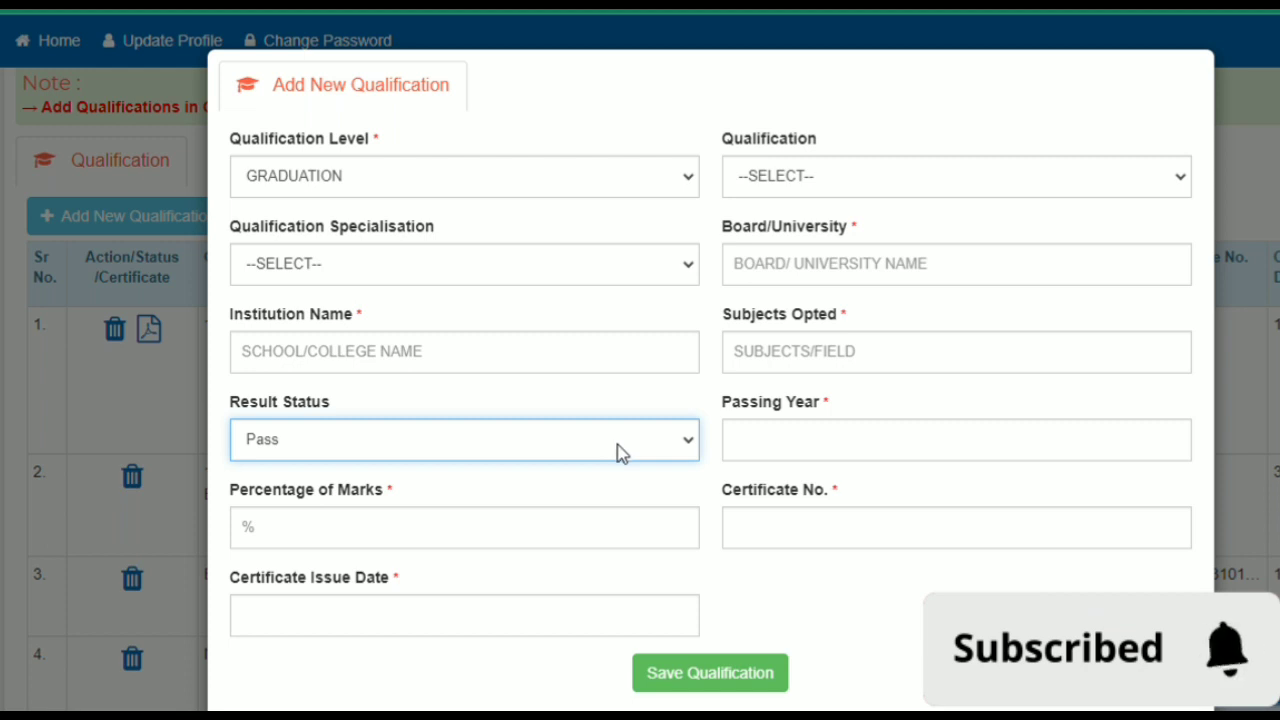
{"action": "left_click", "coordinate": [829, 451]}
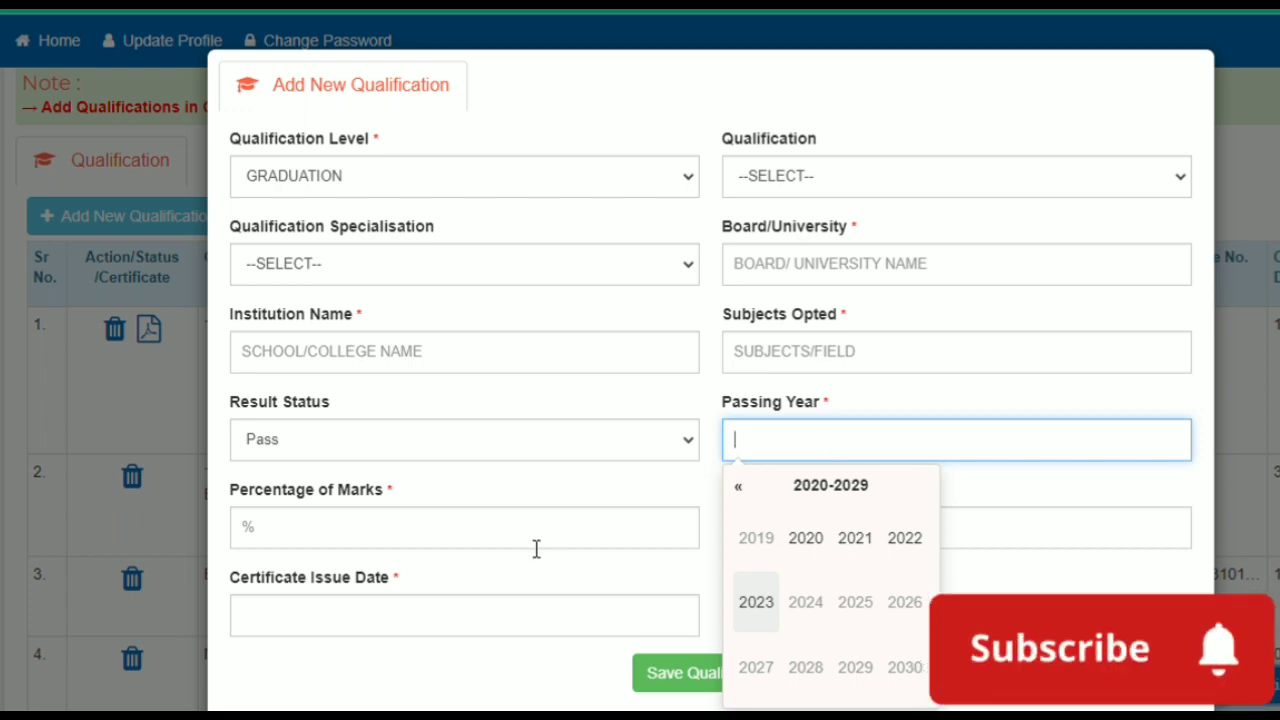
{"action": "left_click", "coordinate": [504, 526]}
{"action": "left_click", "coordinate": [794, 534]}
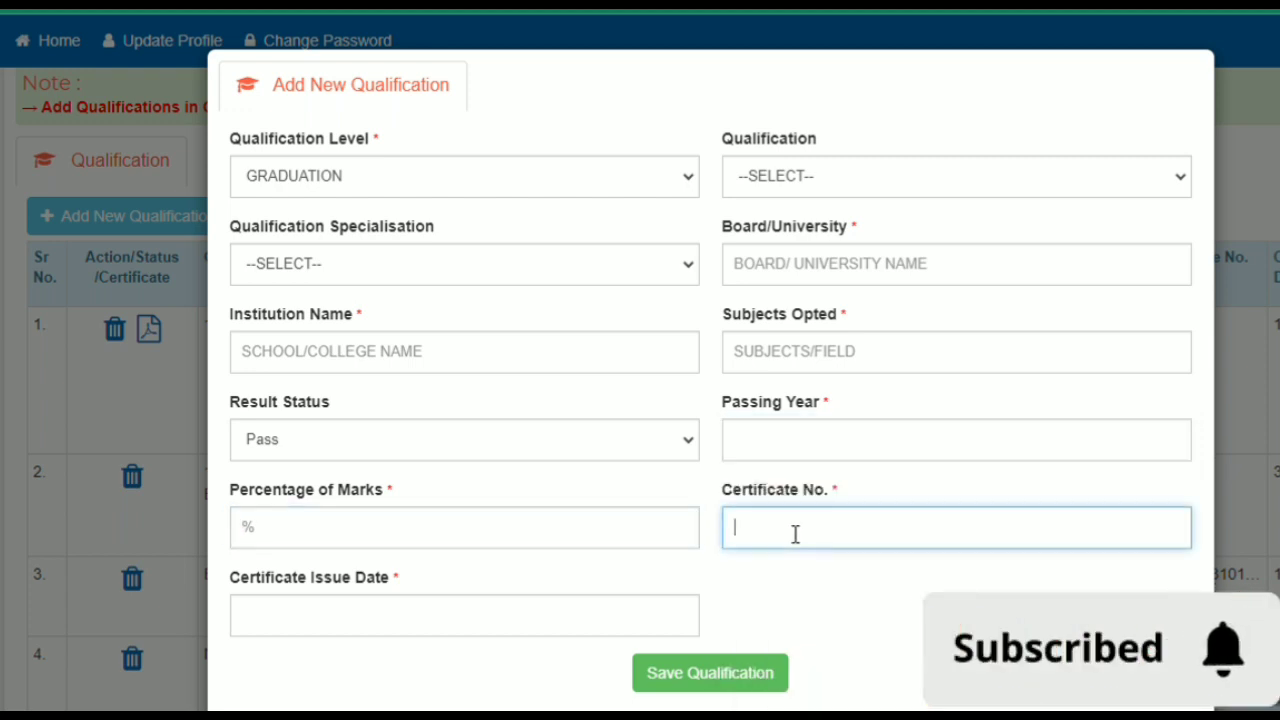
{"action": "left_click", "coordinate": [432, 625]}
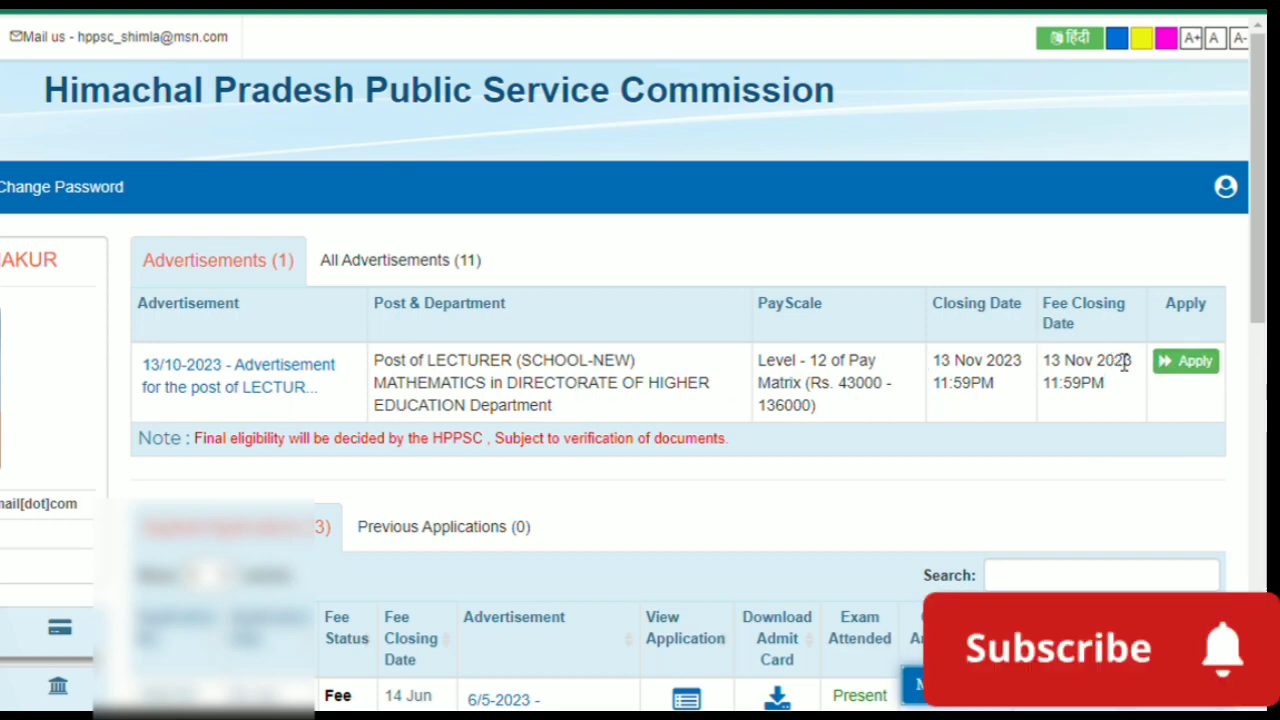
Open the application form for the Lecturer (School-New) Mathematics advertisement and show its application information.
{"action": "left_click", "coordinate": [1204, 367]}
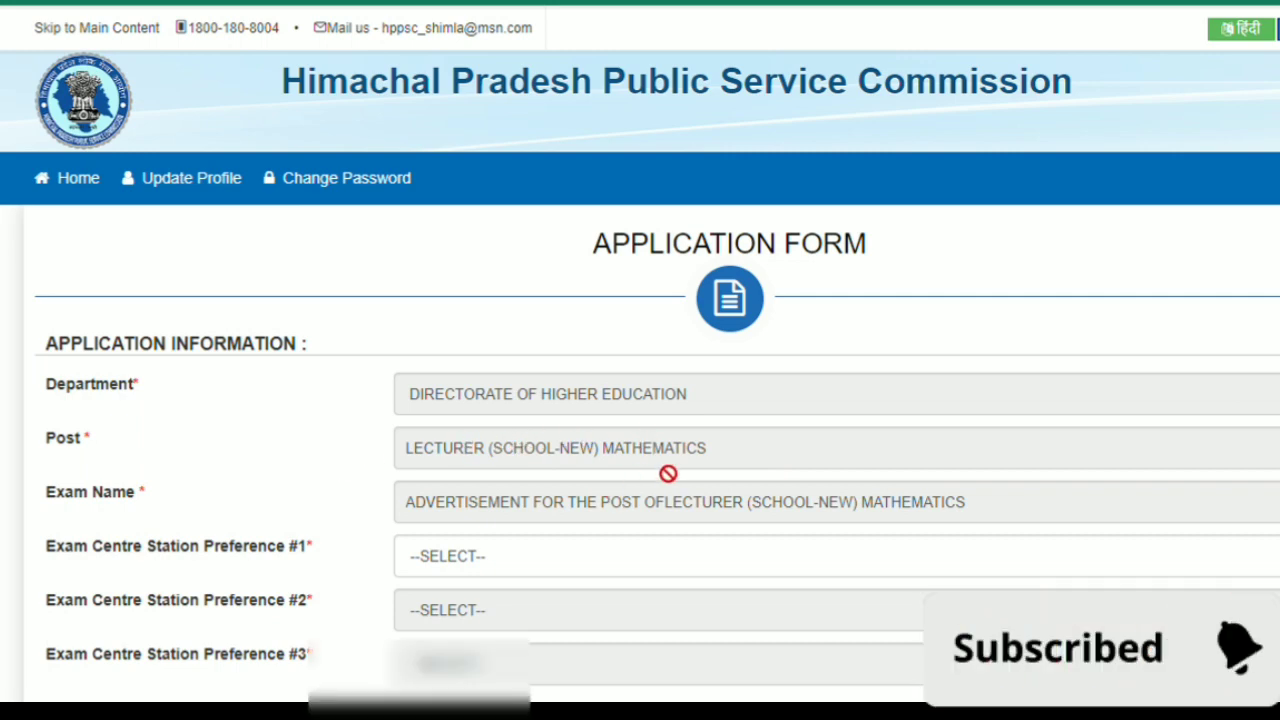
{"action": "scroll", "coordinate": [667, 472], "scroll_direction": "down", "scroll_amount": 1}
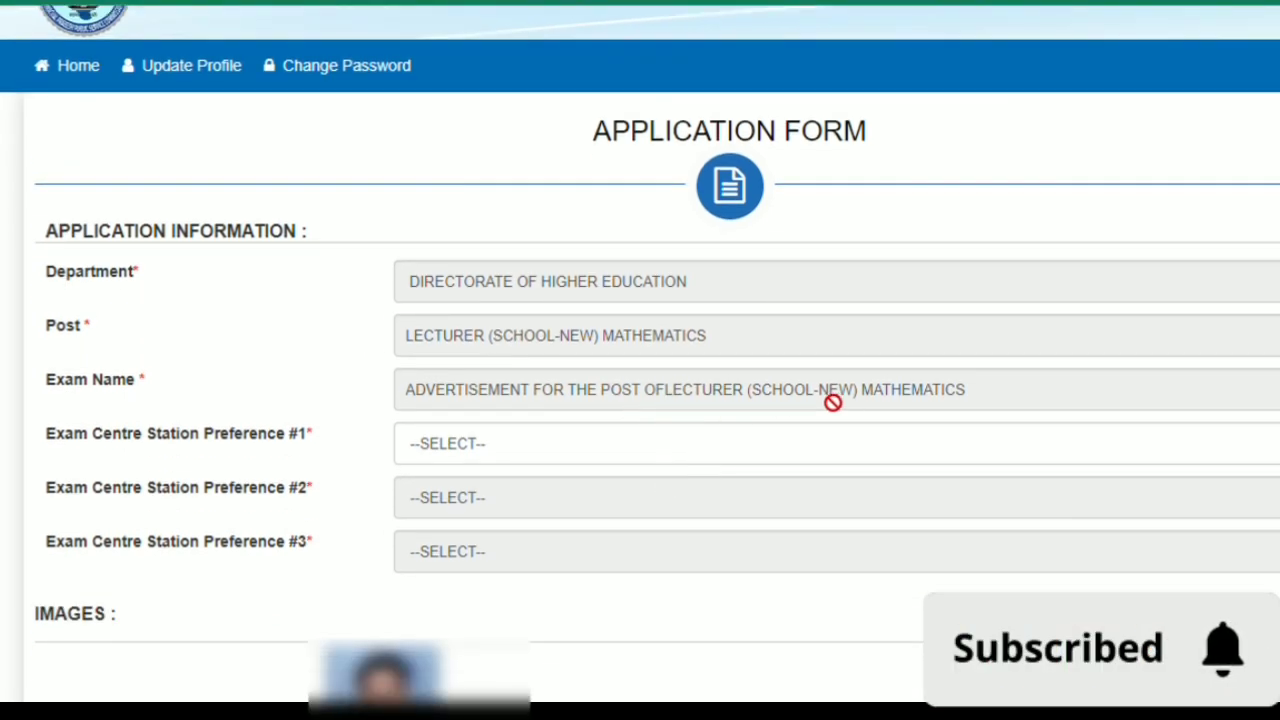
{"action": "scroll", "coordinate": [961, 420], "scroll_direction": "down", "scroll_amount": 1}
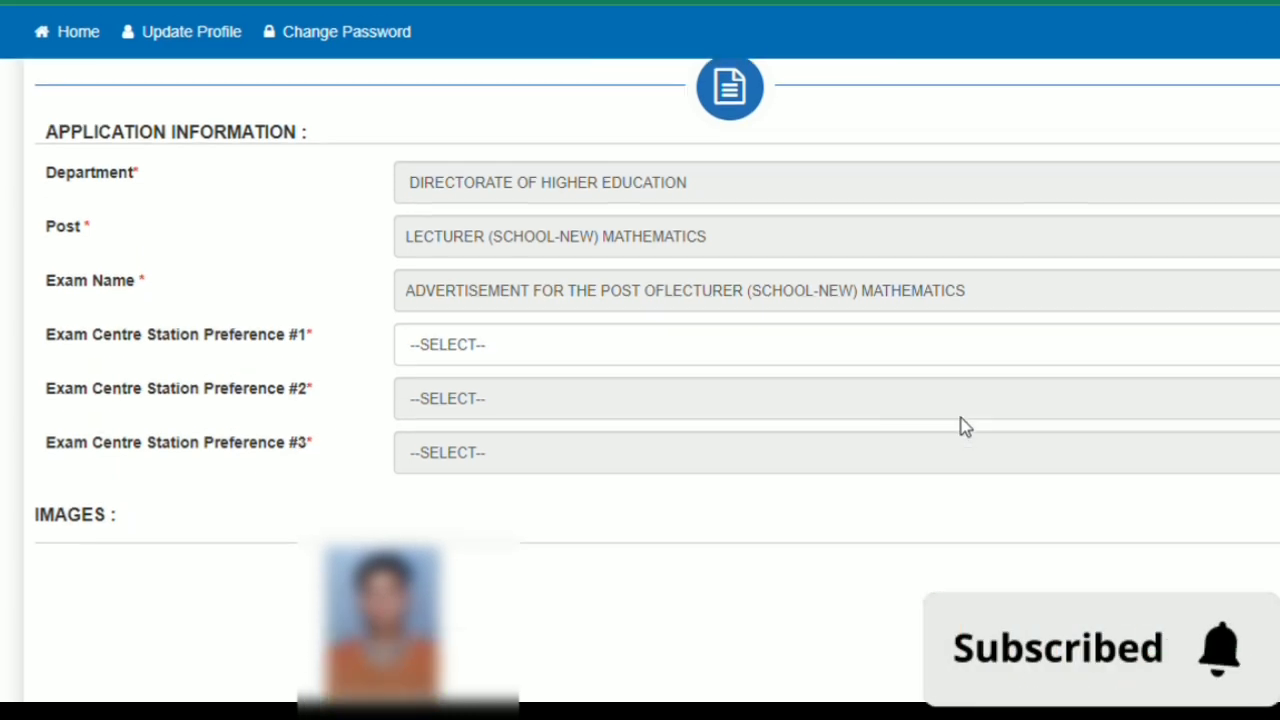
Set the exam centre station preferences to Dharamshala first, Shimla second and Mandi third.
{"action": "left_click", "coordinate": [744, 335]}
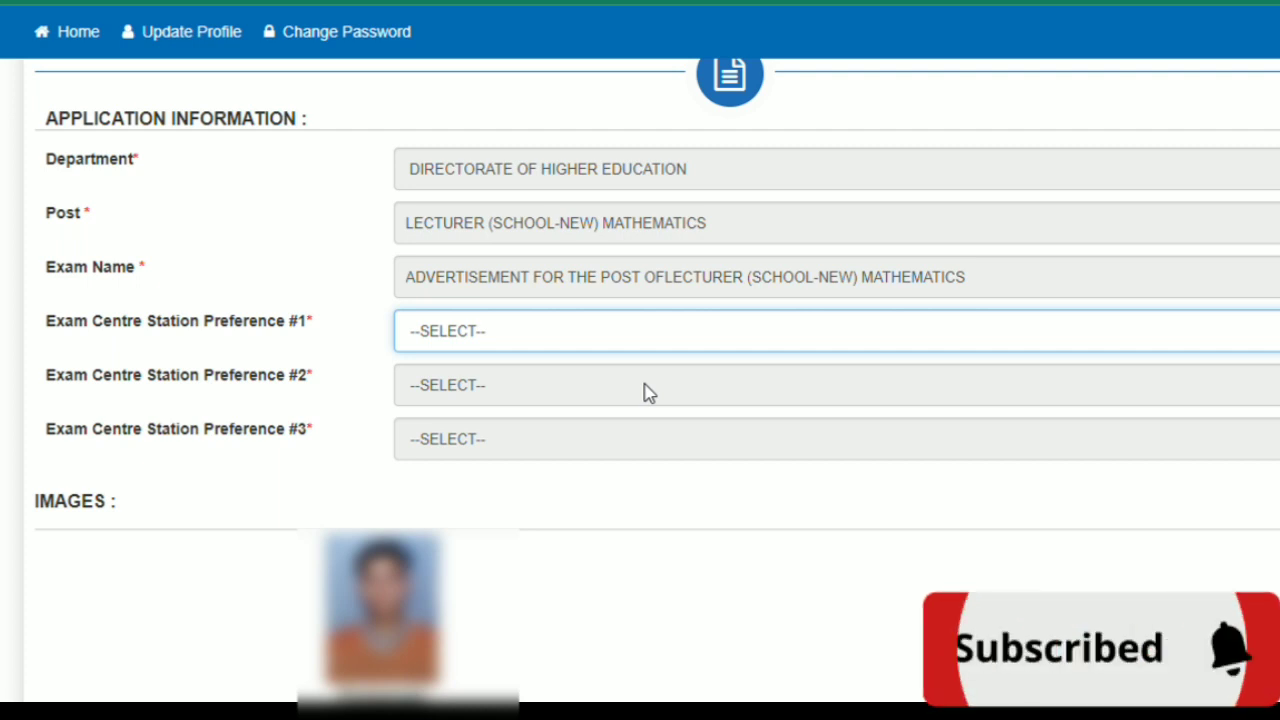
{"action": "key", "text": "d"}
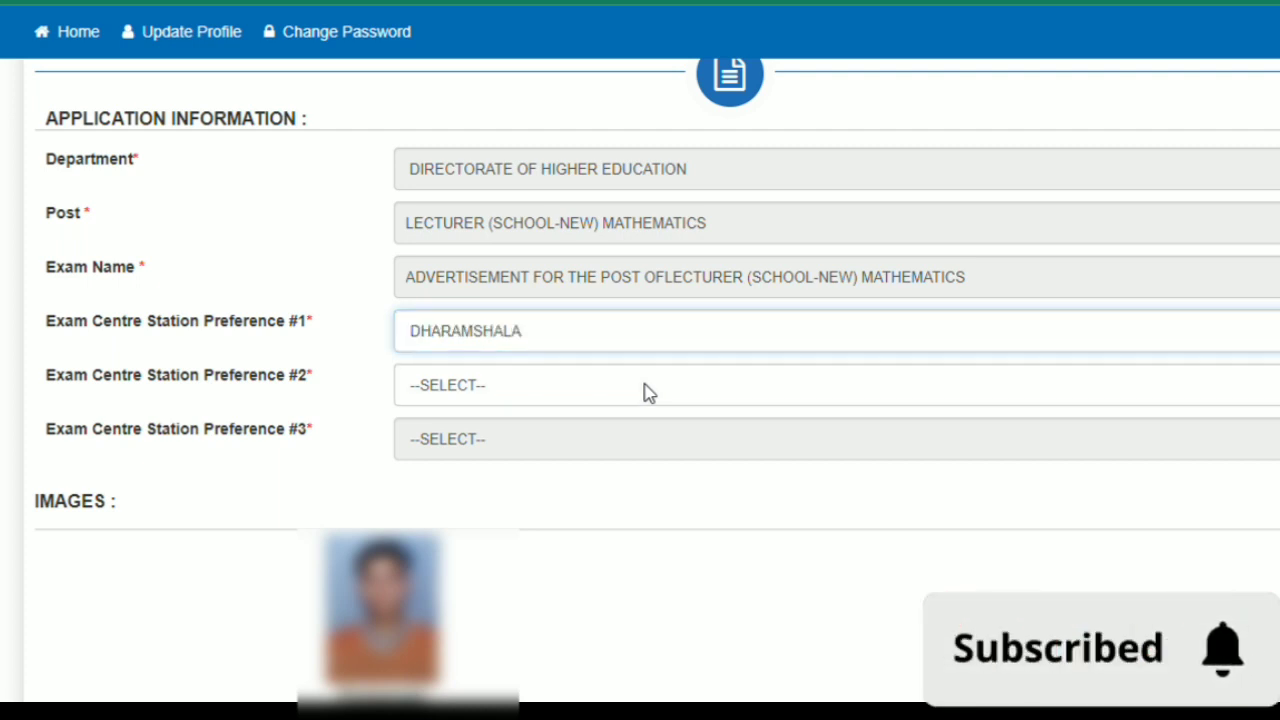
{"action": "left_click", "coordinate": [650, 404]}
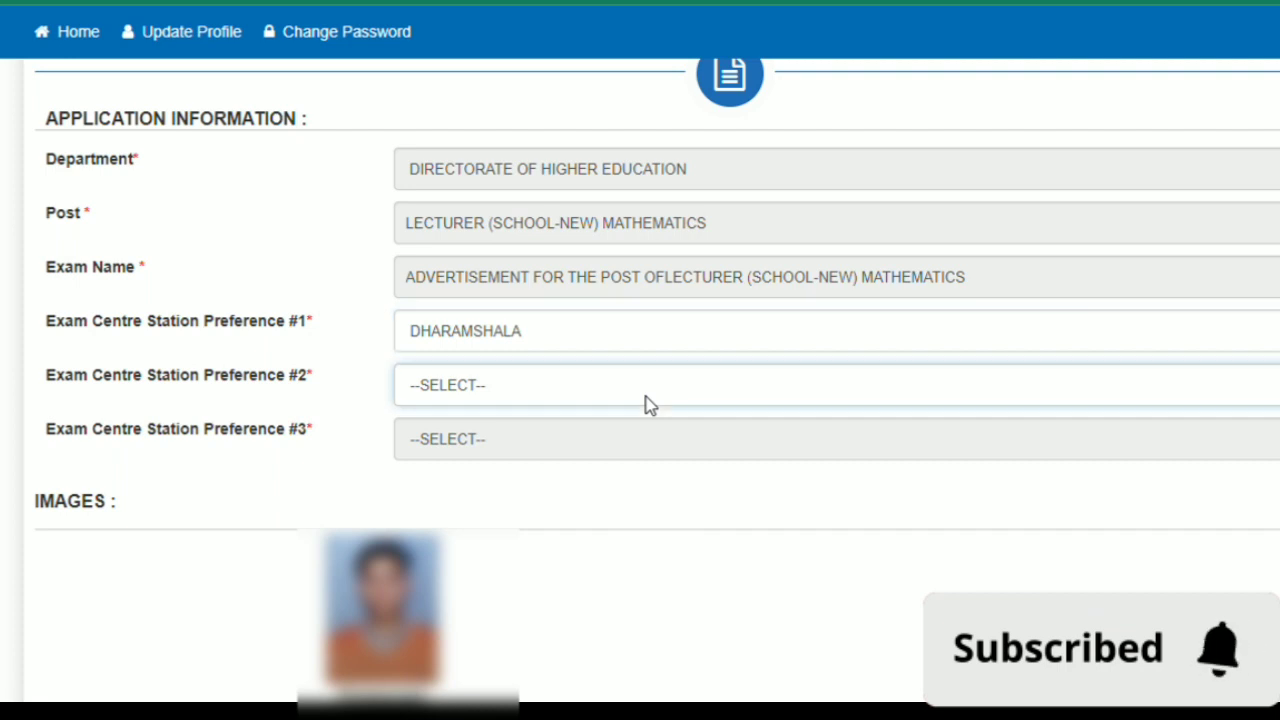
{"action": "key", "text": "s"}
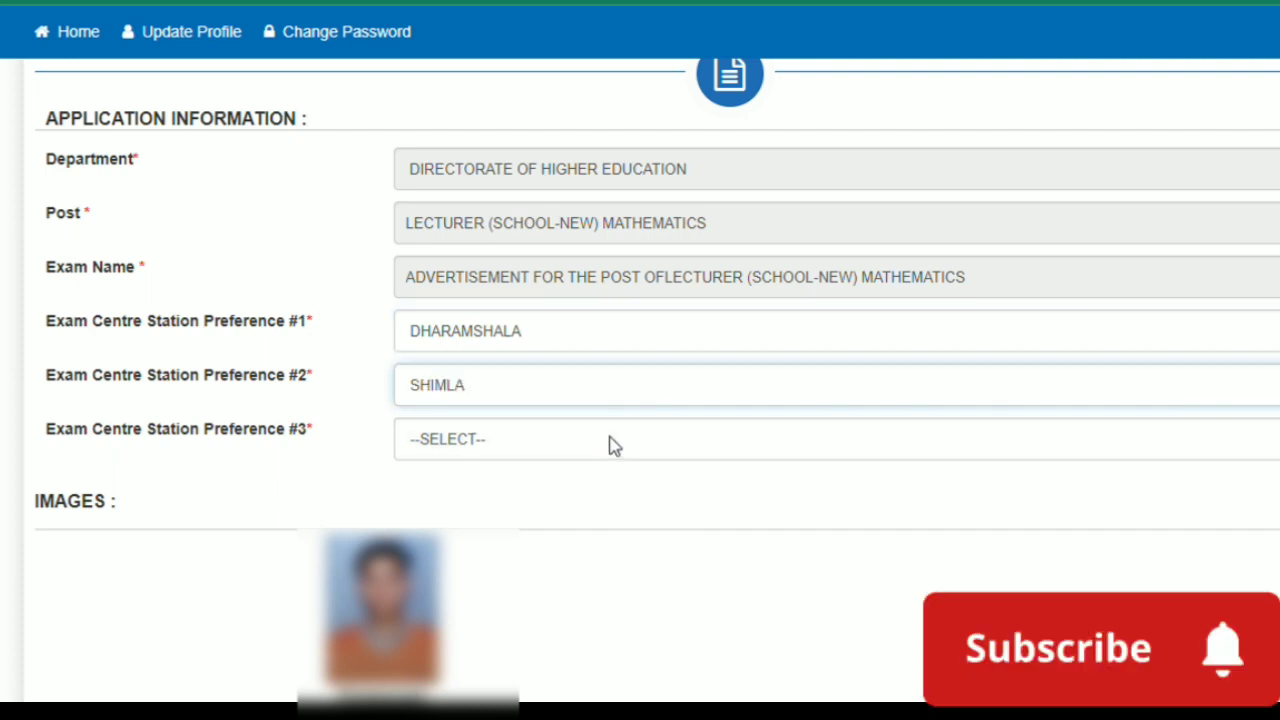
{"action": "left_click", "coordinate": [610, 456]}
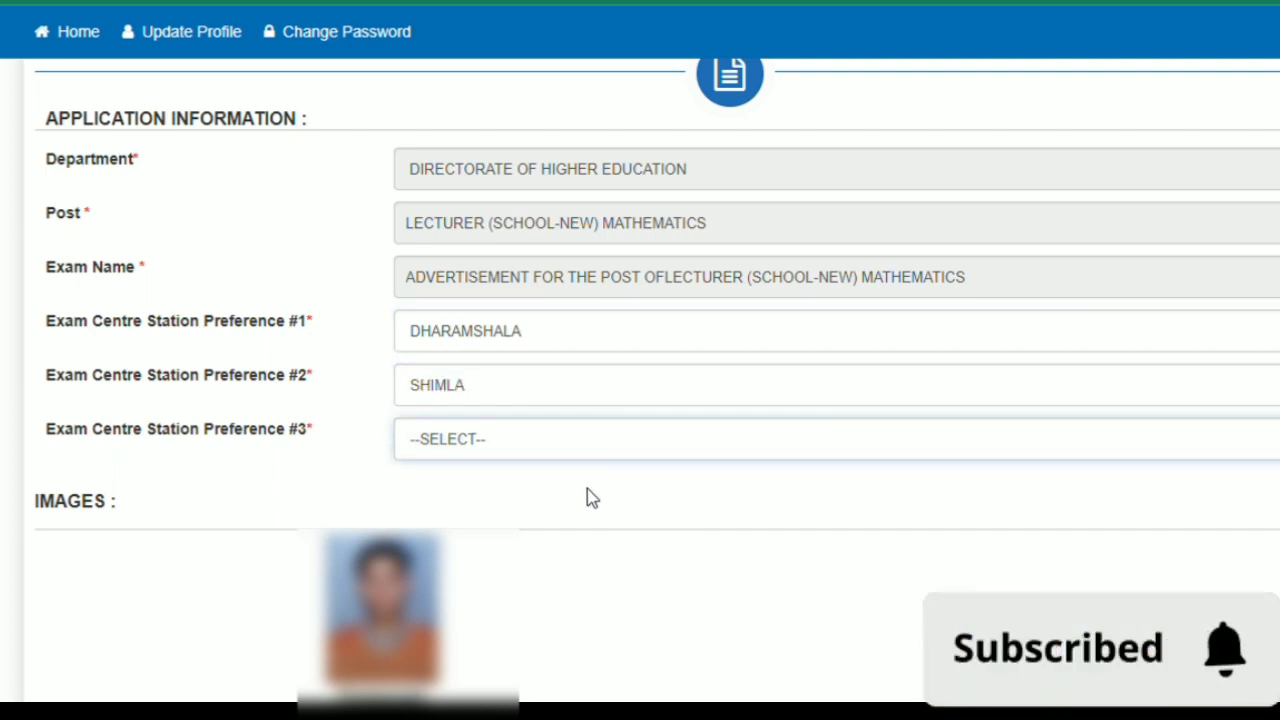
Review the application form's images, personal information, contact information, educational qualifications and list of uploaded documents.
{"action": "scroll", "coordinate": [615, 490], "scroll_direction": "down", "scroll_amount": 1}
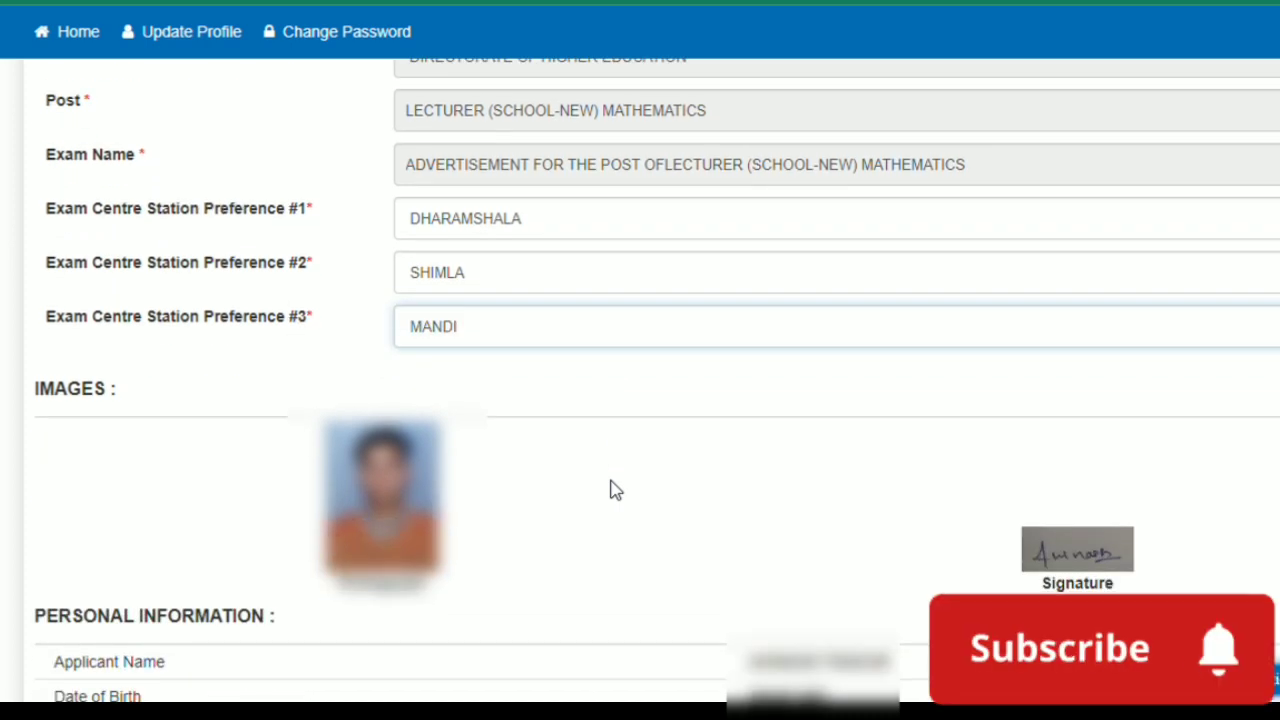
{"action": "scroll", "coordinate": [612, 490], "scroll_direction": "down", "scroll_amount": 2}
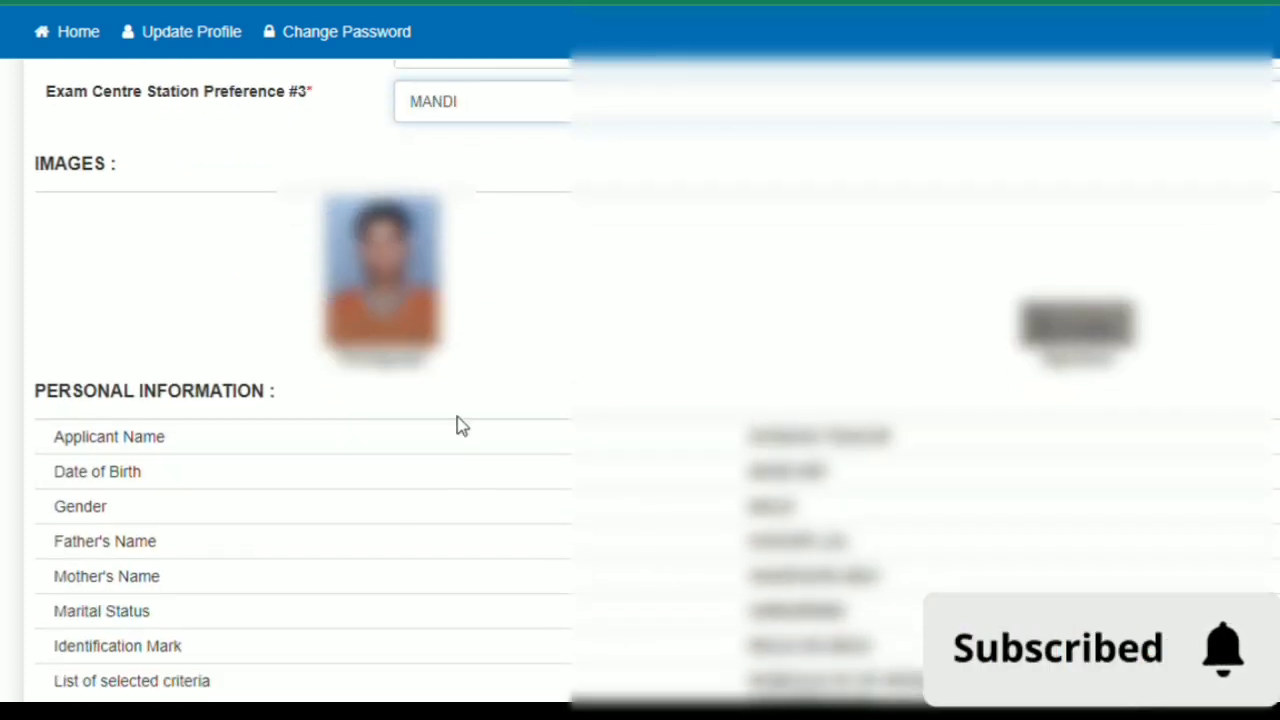
{"action": "scroll", "coordinate": [1075, 430], "scroll_direction": "down", "scroll_amount": 2}
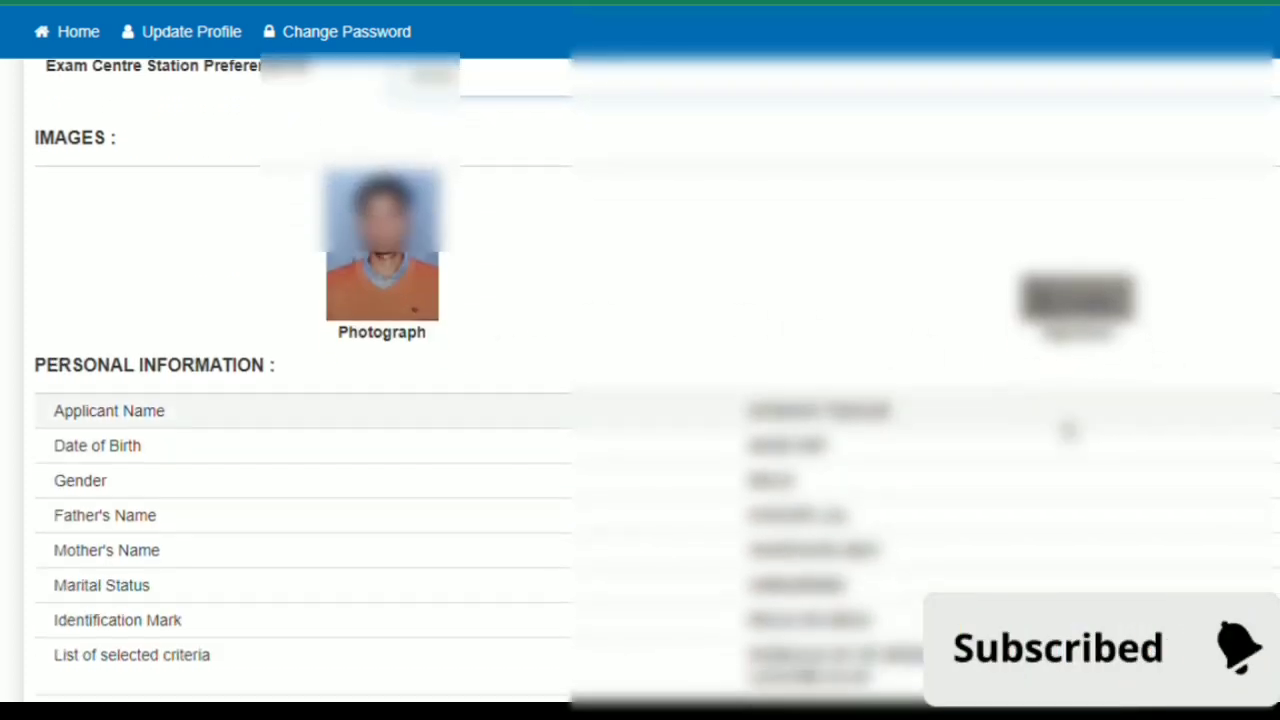
{"action": "scroll", "coordinate": [1075, 432], "scroll_direction": "down", "scroll_amount": 1}
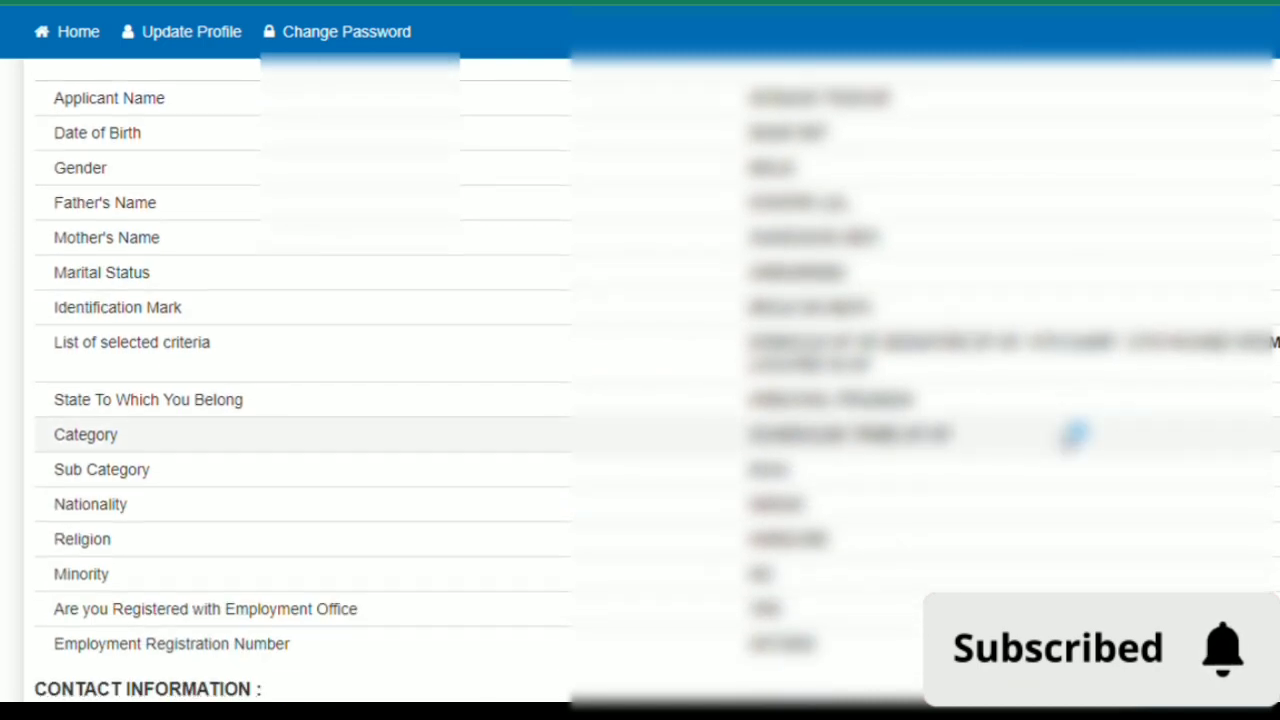
{"action": "scroll", "coordinate": [1070, 433], "scroll_direction": "down", "scroll_amount": 3}
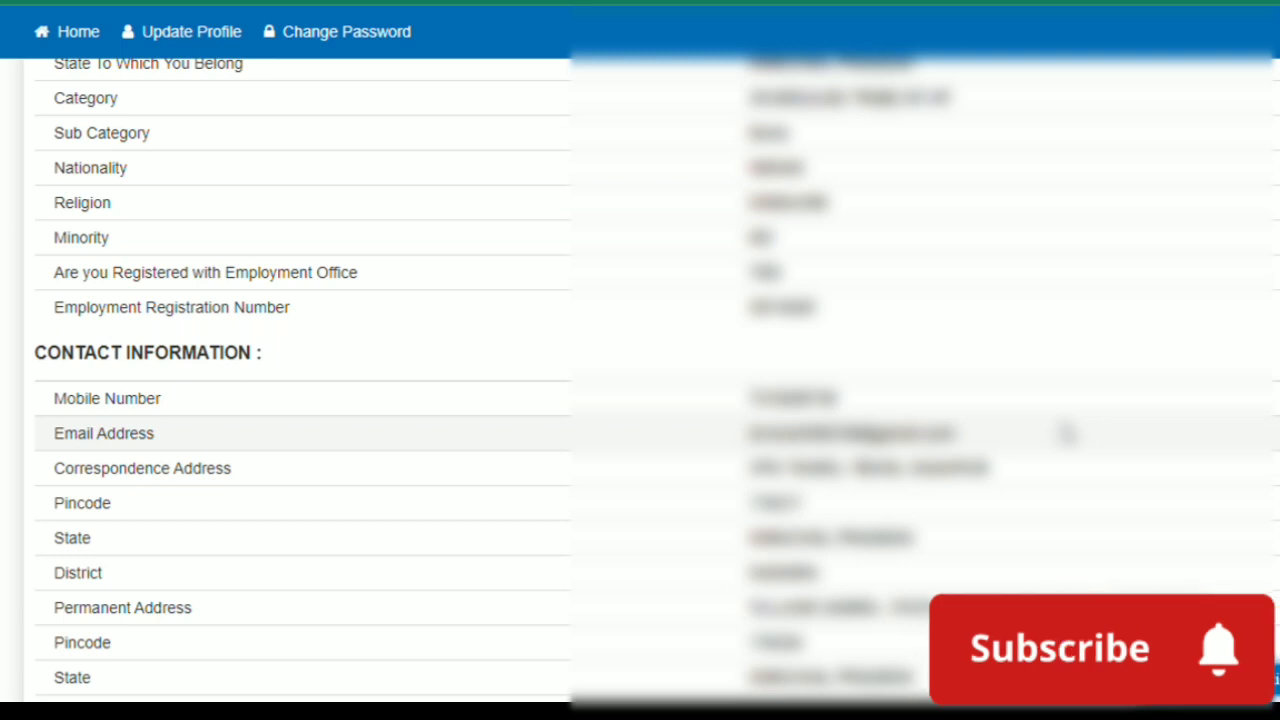
{"action": "scroll", "coordinate": [1067, 433], "scroll_direction": "down", "scroll_amount": 5}
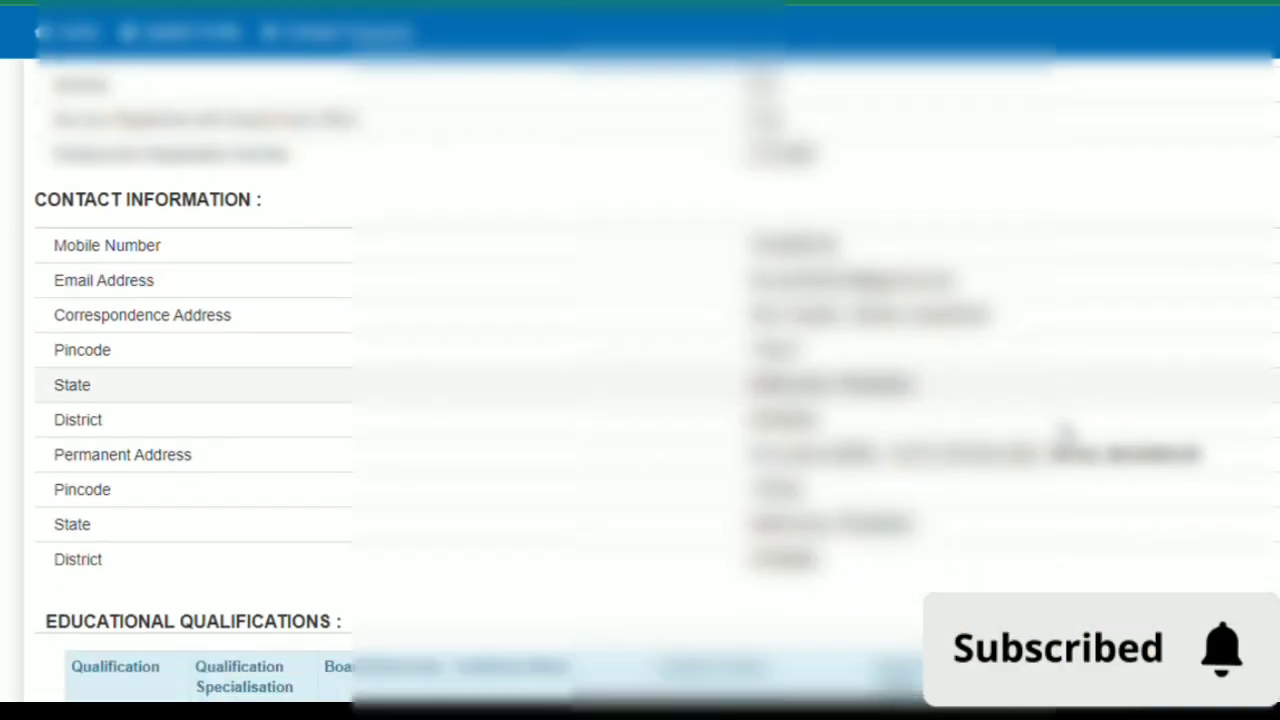
{"action": "scroll", "coordinate": [1067, 433], "scroll_direction": "down", "scroll_amount": 1}
{"action": "scroll", "coordinate": [1067, 433], "scroll_direction": "up", "scroll_amount": 2}
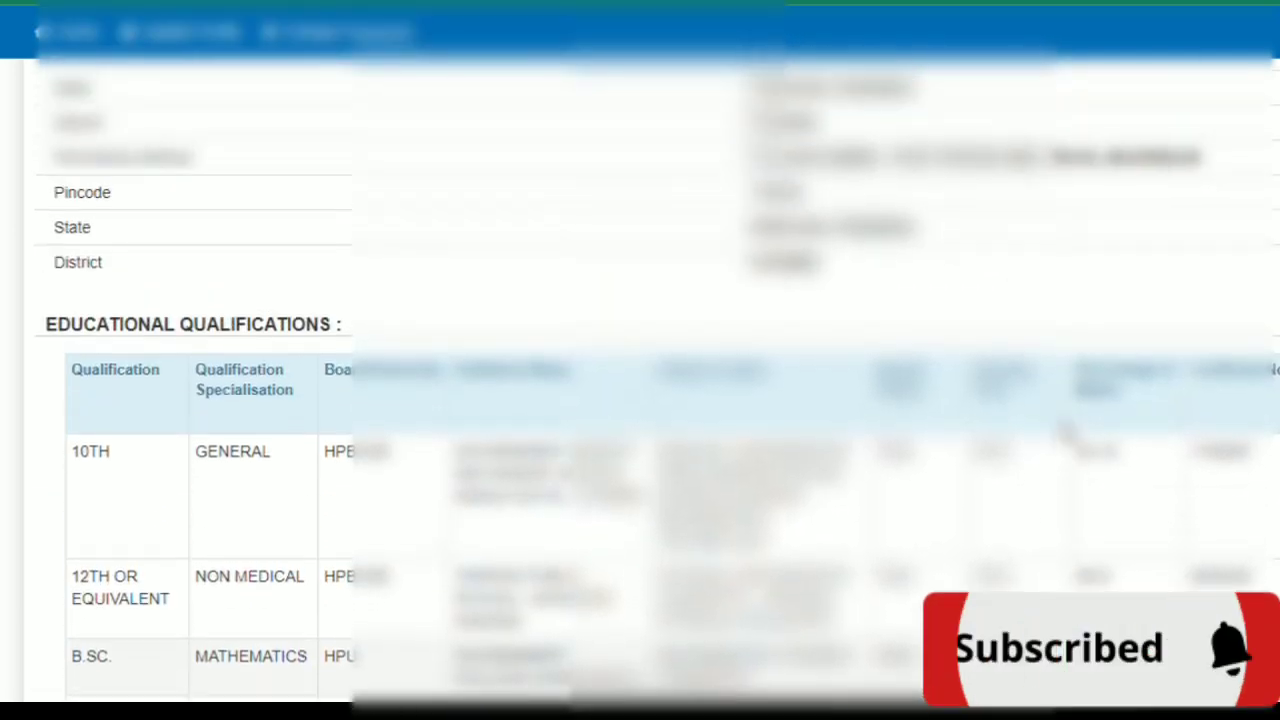
{"action": "scroll", "coordinate": [1067, 433], "scroll_direction": "down", "scroll_amount": 2}
{"action": "scroll", "coordinate": [1067, 433], "scroll_direction": "down", "scroll_amount": 1}
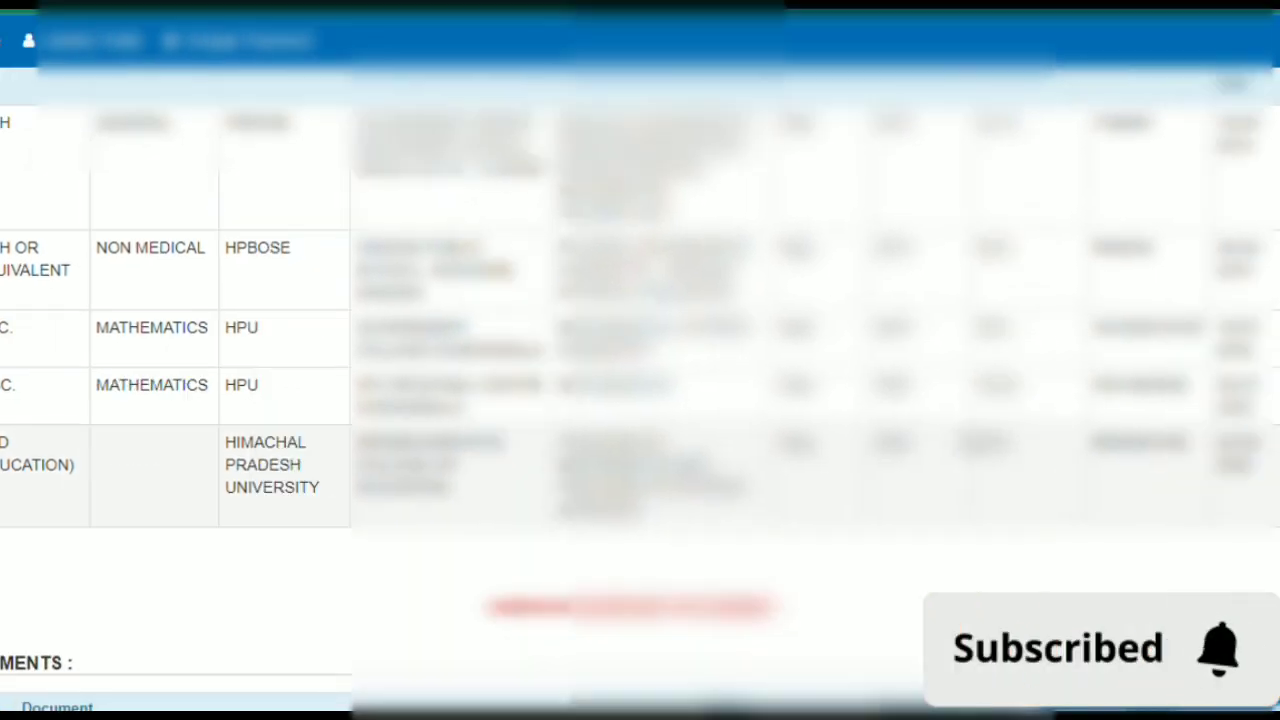
{"action": "scroll", "coordinate": [640, 400], "scroll_direction": "down", "scroll_amount": 1}
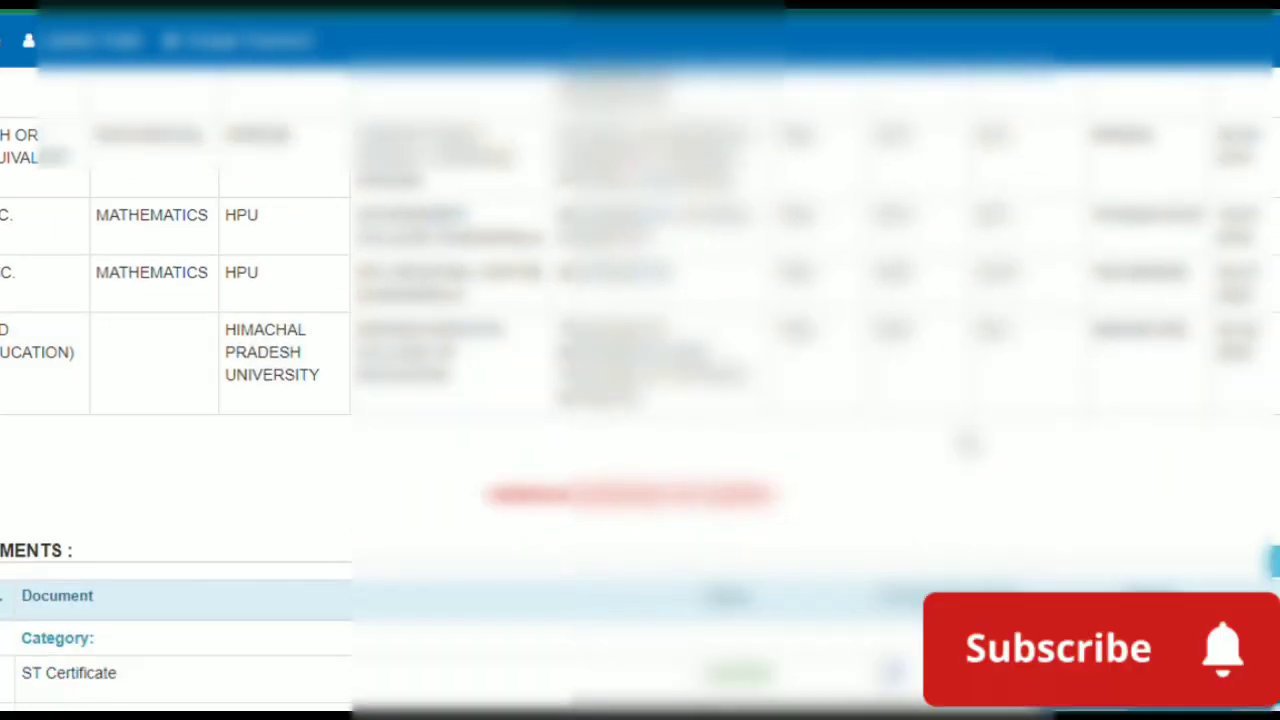
{"action": "scroll", "coordinate": [966, 443], "scroll_direction": "down", "scroll_amount": 2}
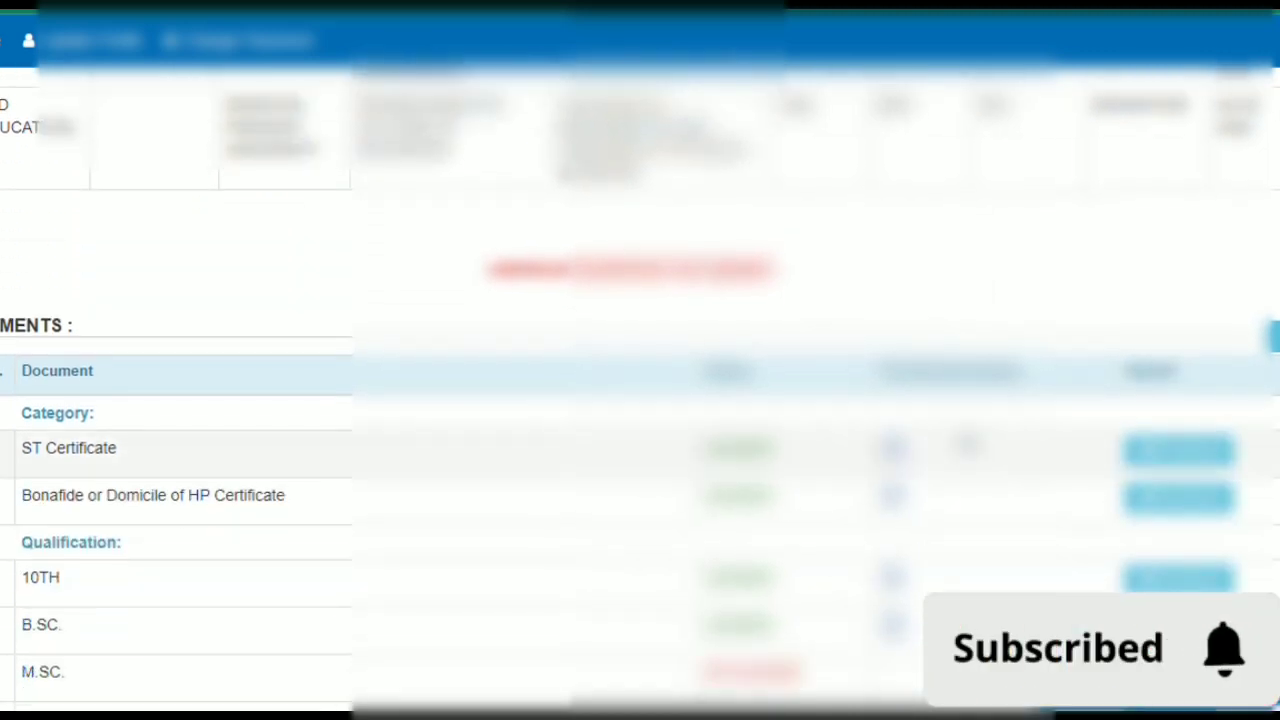
{"action": "scroll", "coordinate": [691, 137], "scroll_direction": "down", "scroll_amount": 3}
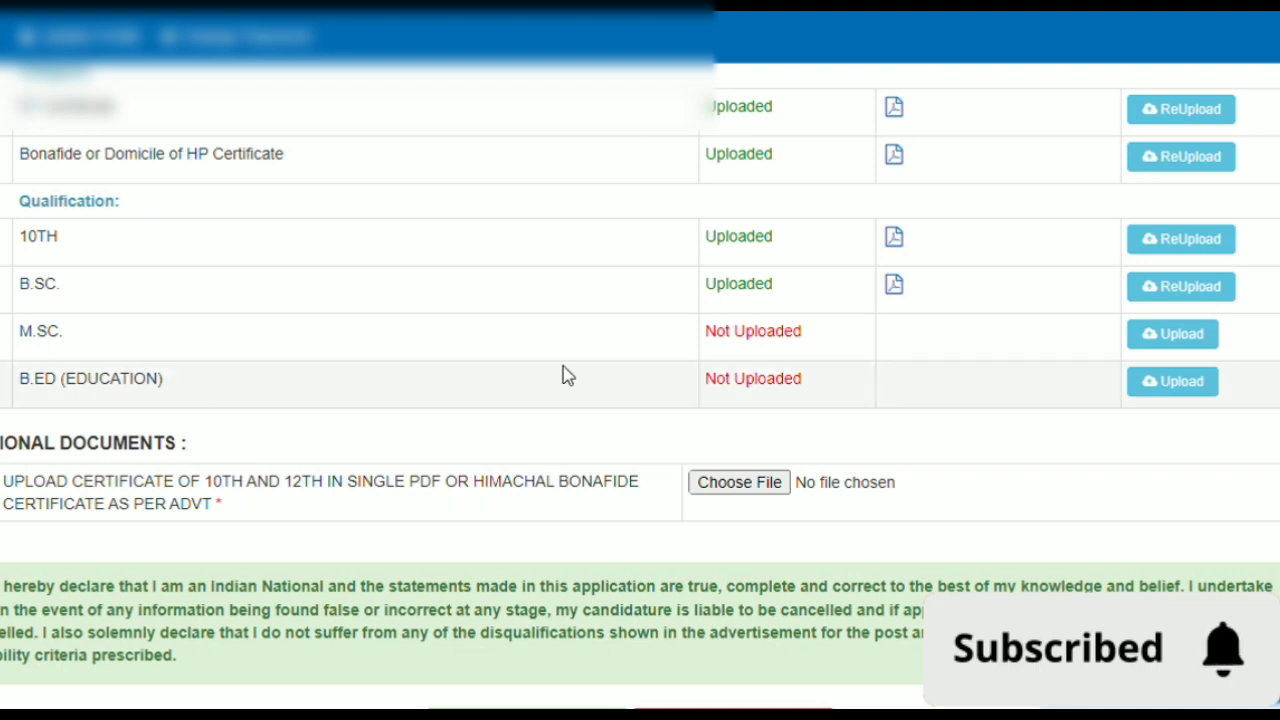
Open the profile's document uploads from the M.Sc. entry and save "msc pdf.pdf" as the M.Sc. Mathematics document.
{"action": "left_click", "coordinate": [1200, 342]}
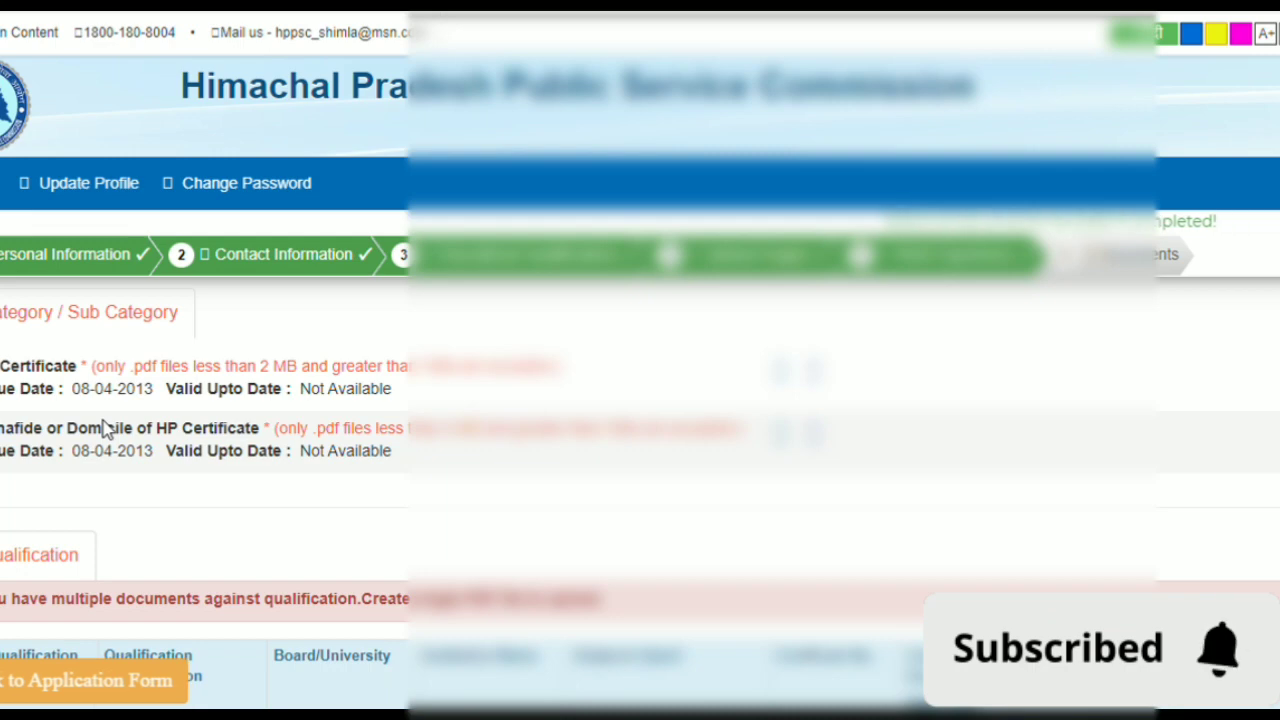
{"action": "scroll", "coordinate": [133, 495], "scroll_direction": "down", "scroll_amount": 2}
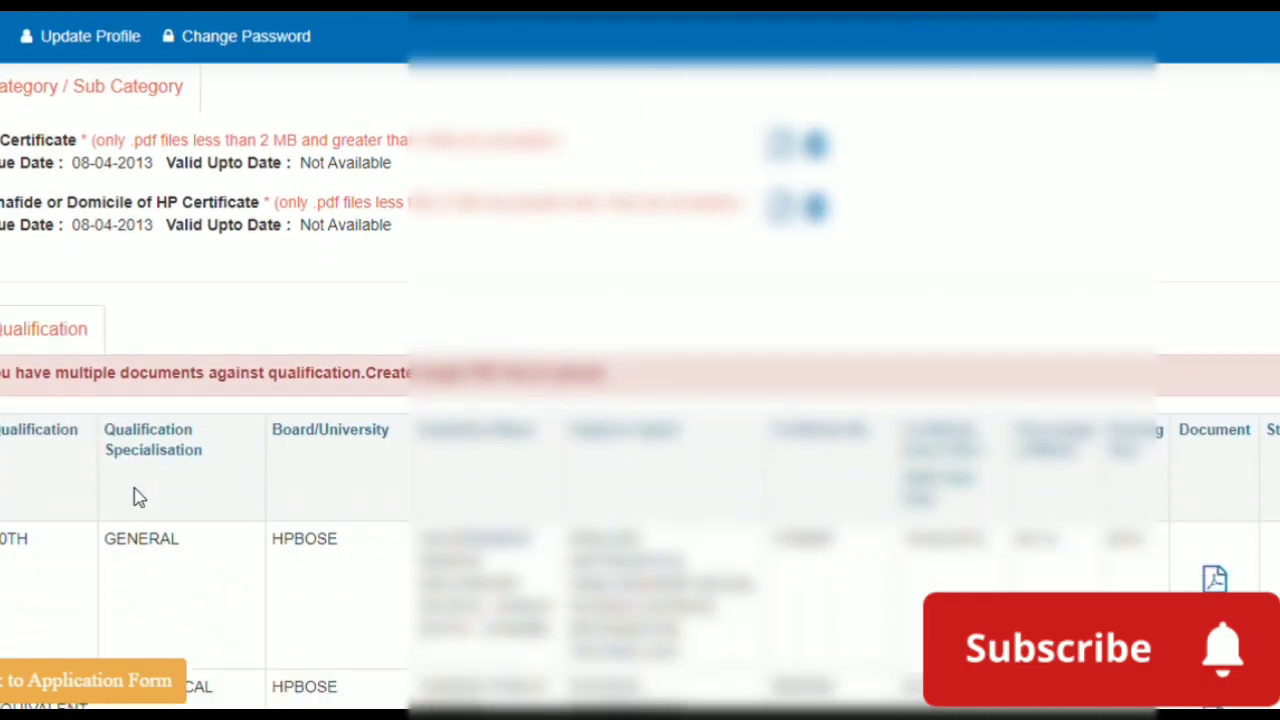
{"action": "scroll", "coordinate": [136, 495], "scroll_direction": "down", "scroll_amount": 5}
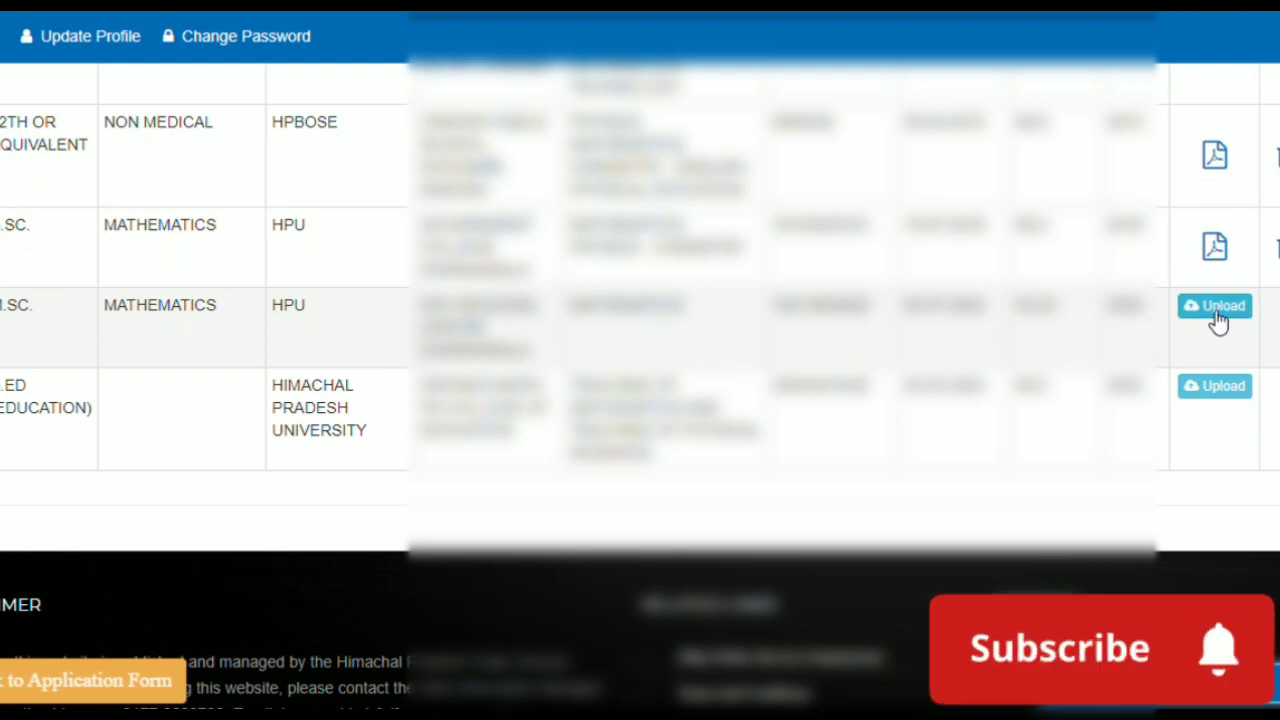
{"action": "left_click", "coordinate": [1216, 310]}
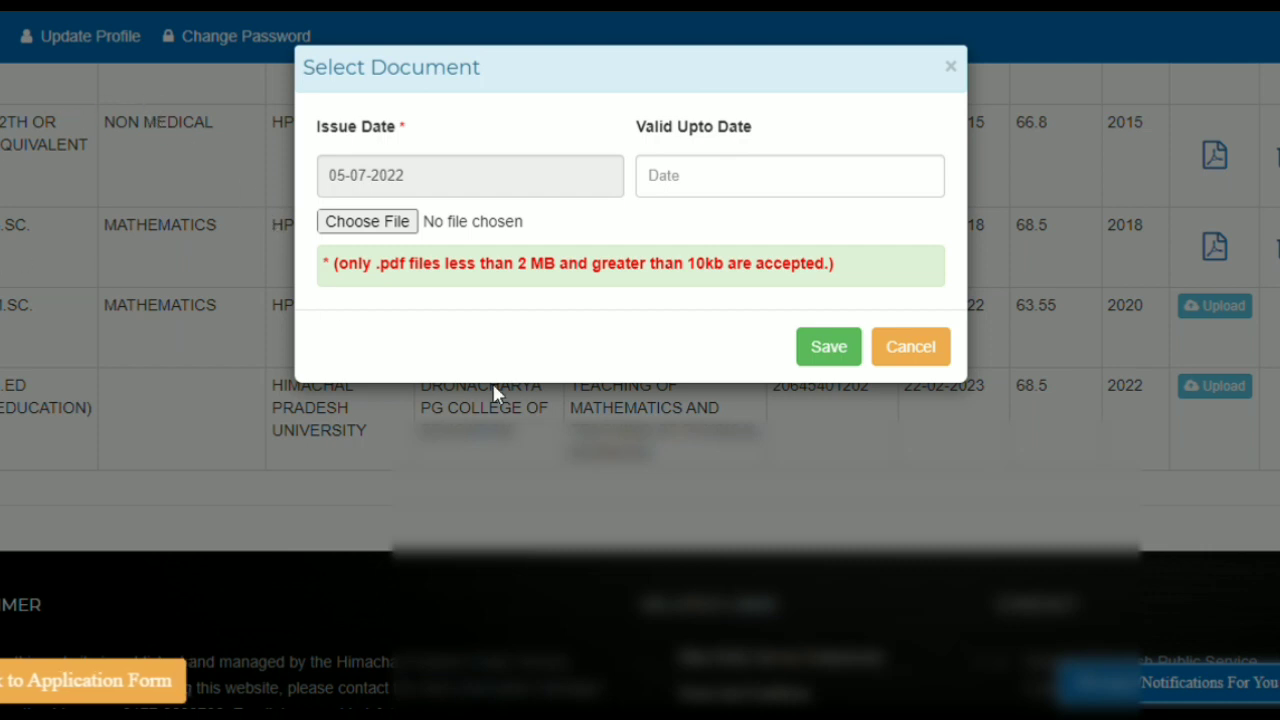
{"action": "double_click", "coordinate": [449, 400]}
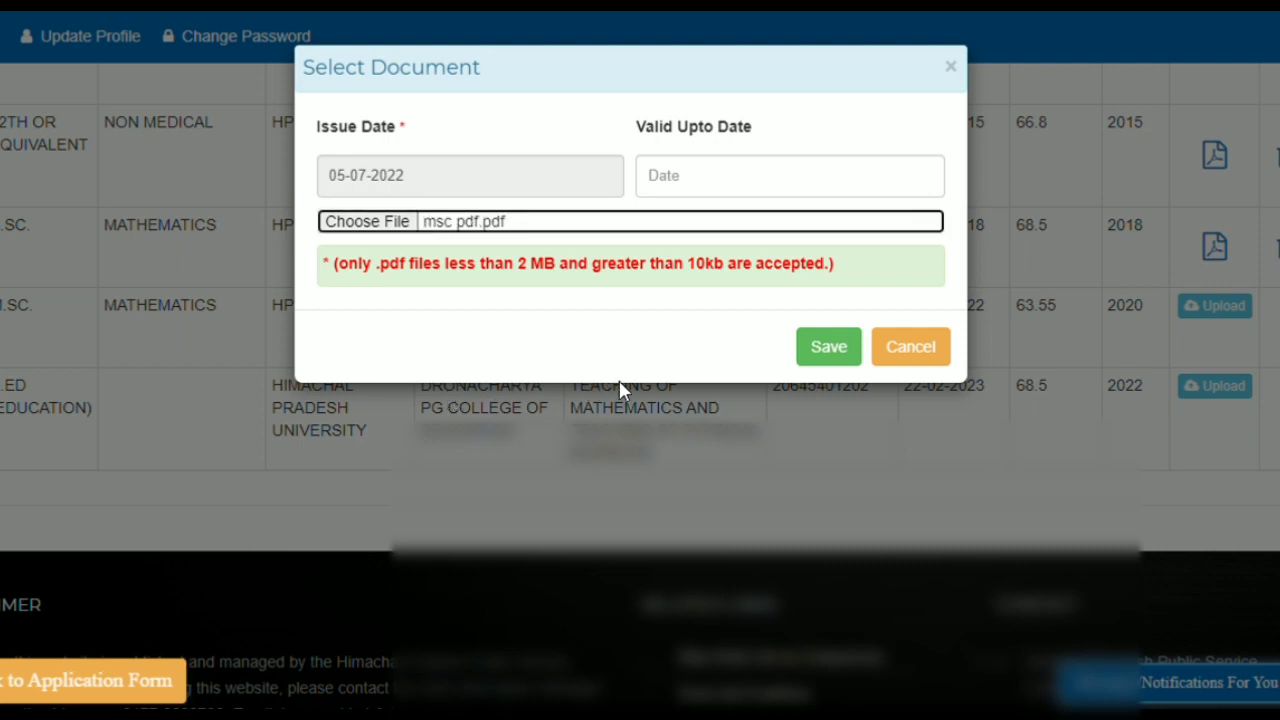
{"action": "left_click", "coordinate": [829, 362]}
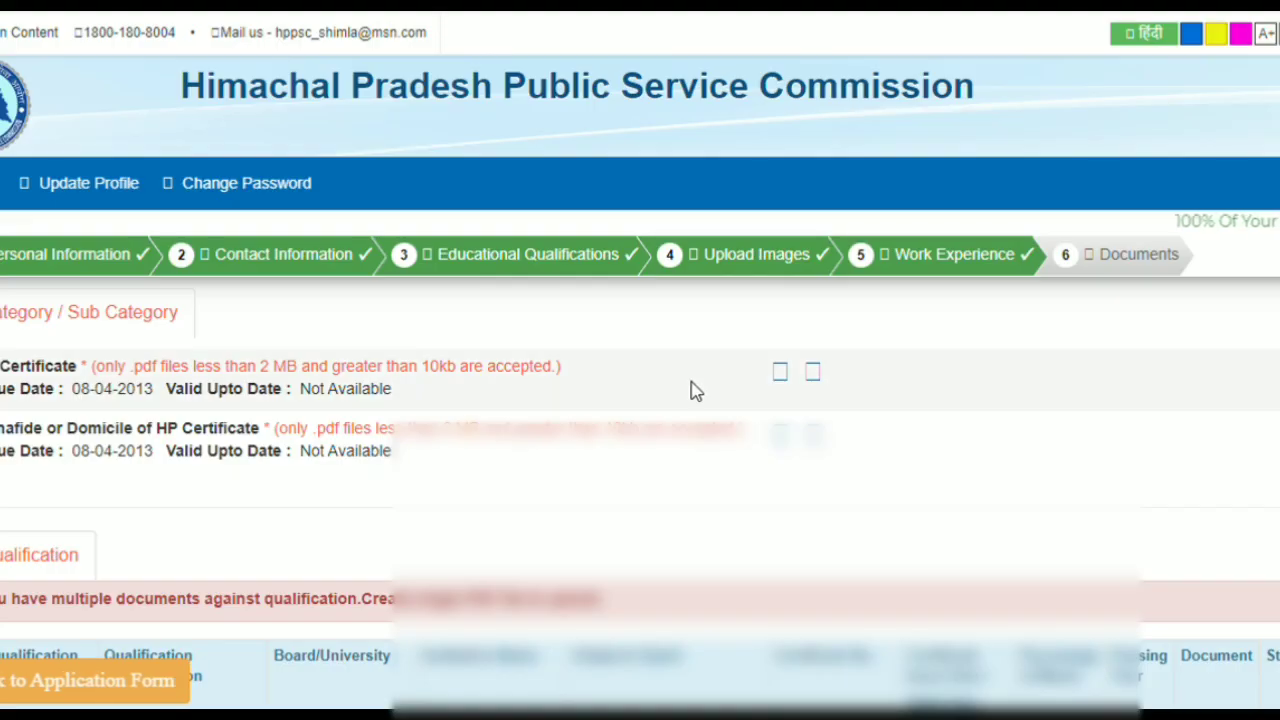
Upload and save the certificate PDF for the B.Ed (Education) qualification.
{"action": "scroll", "coordinate": [689, 389], "scroll_direction": "down", "scroll_amount": 3}
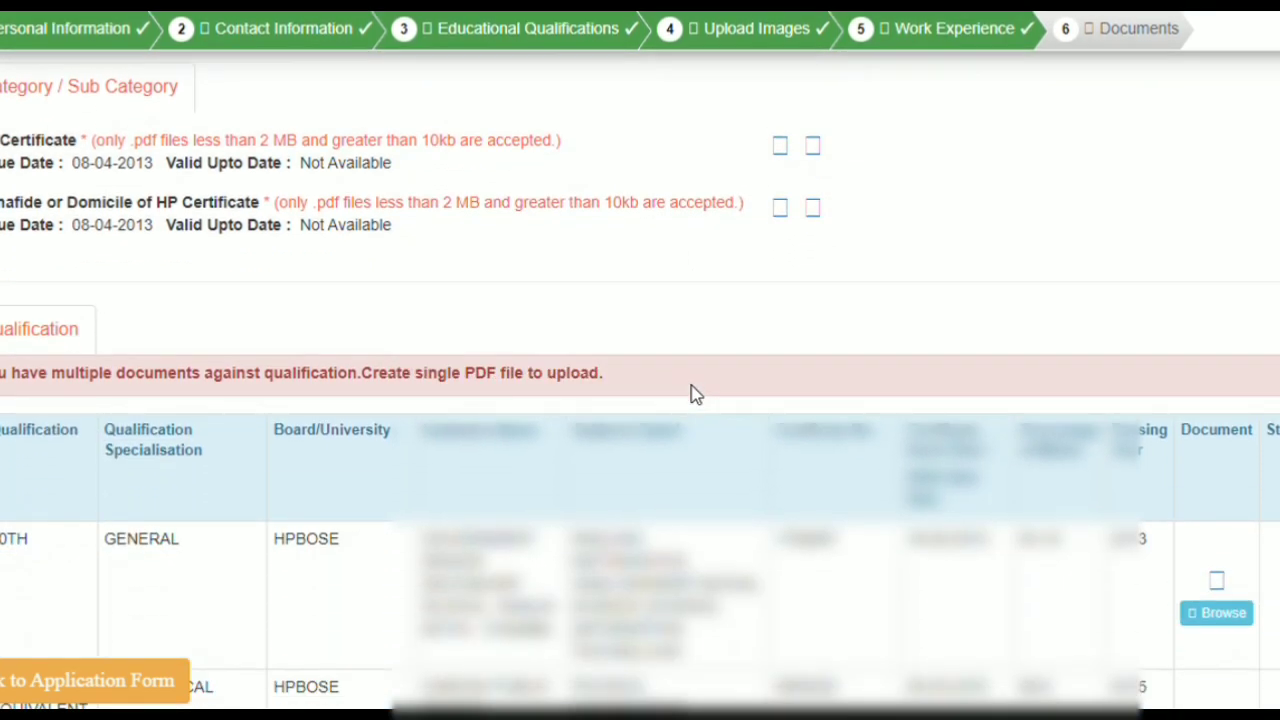
{"action": "scroll", "coordinate": [697, 394], "scroll_direction": "down", "scroll_amount": 7}
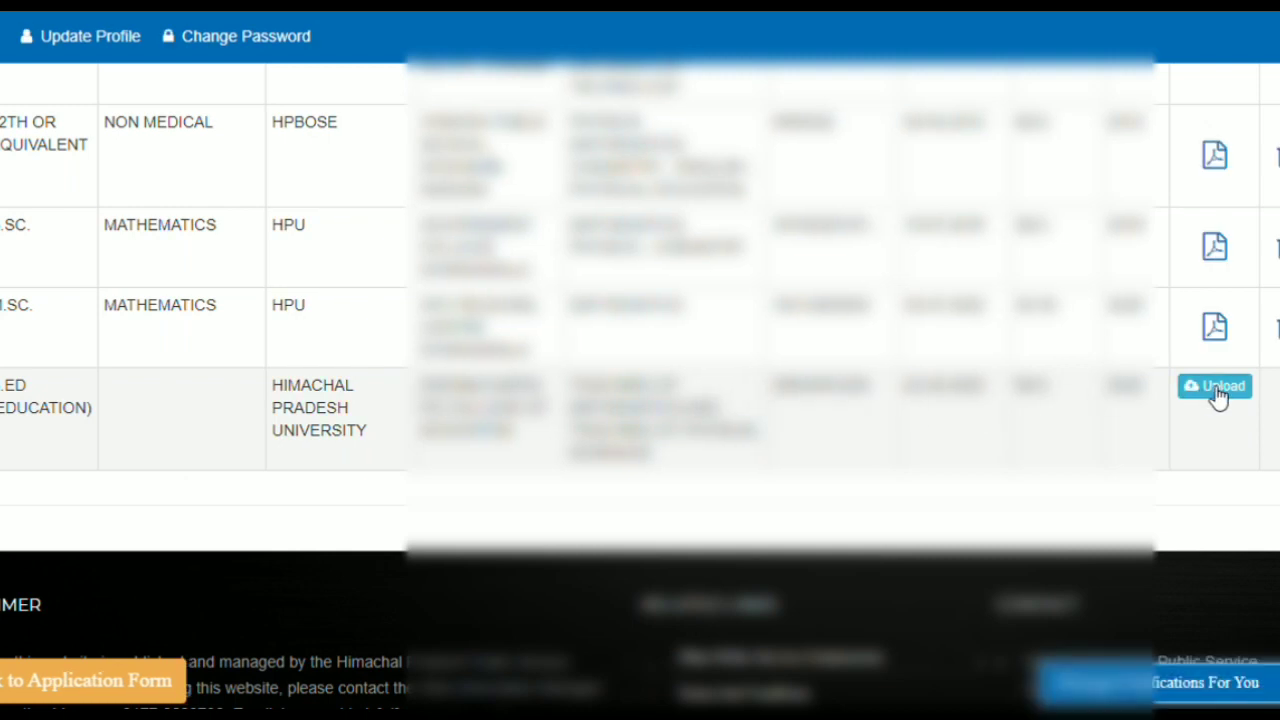
{"action": "left_click", "coordinate": [1214, 387]}
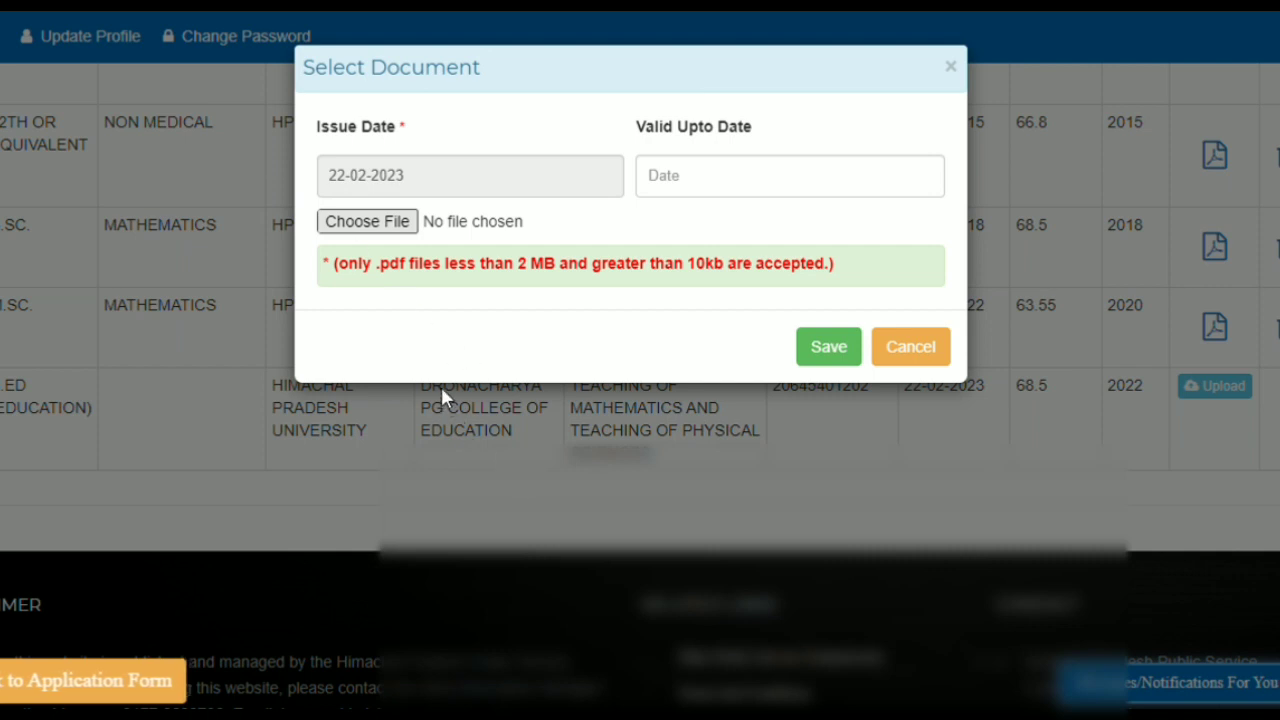
{"action": "left_click", "coordinate": [848, 355]}
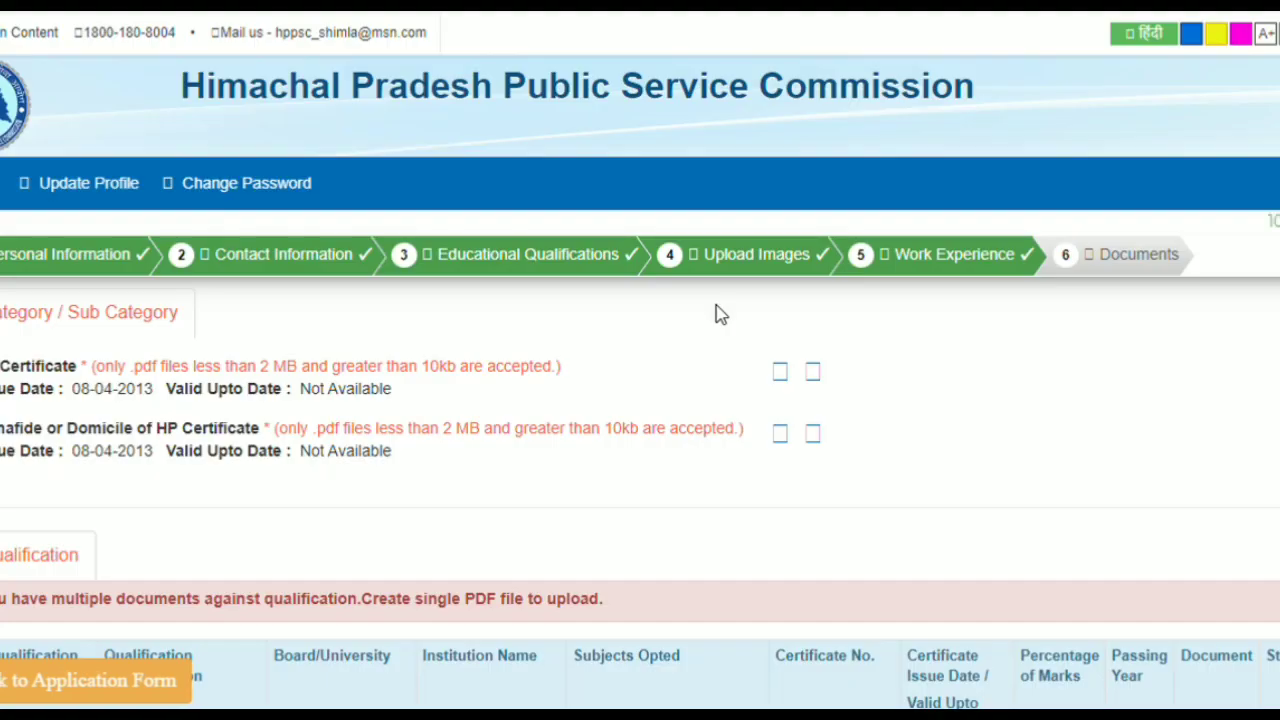
Check the document entries of all the qualifications and return to the application form.
{"action": "scroll", "coordinate": [734, 306], "scroll_direction": "down", "scroll_amount": 3}
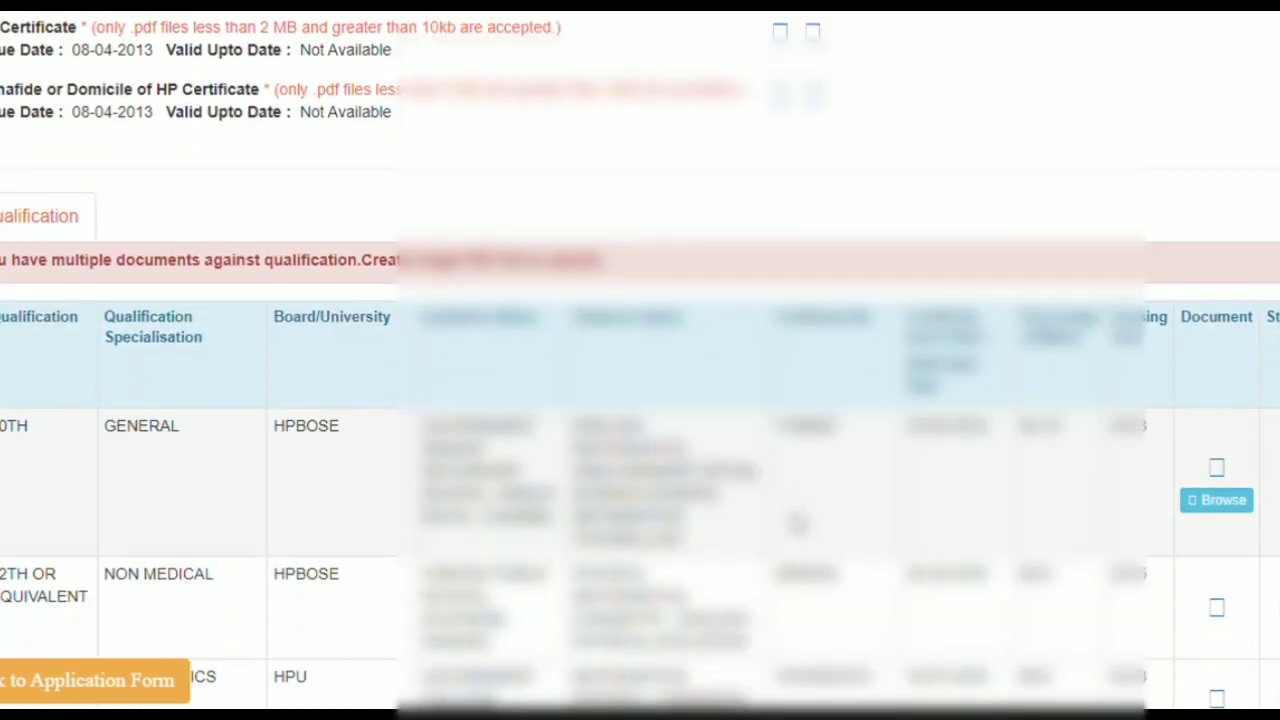
{"action": "scroll", "coordinate": [797, 522], "scroll_direction": "down", "scroll_amount": 3}
{"action": "scroll", "coordinate": [797, 522], "scroll_direction": "up", "scroll_amount": 1}
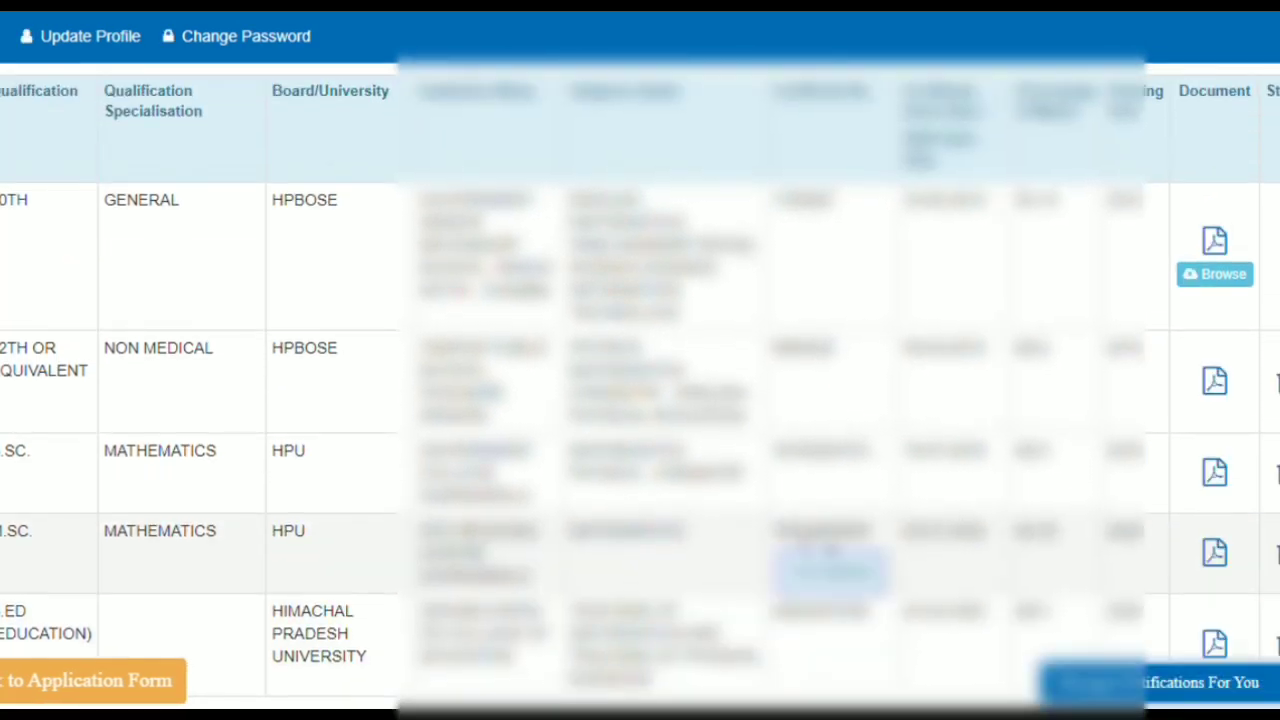
{"action": "scroll", "coordinate": [93, 692], "scroll_direction": "down", "scroll_amount": 1}
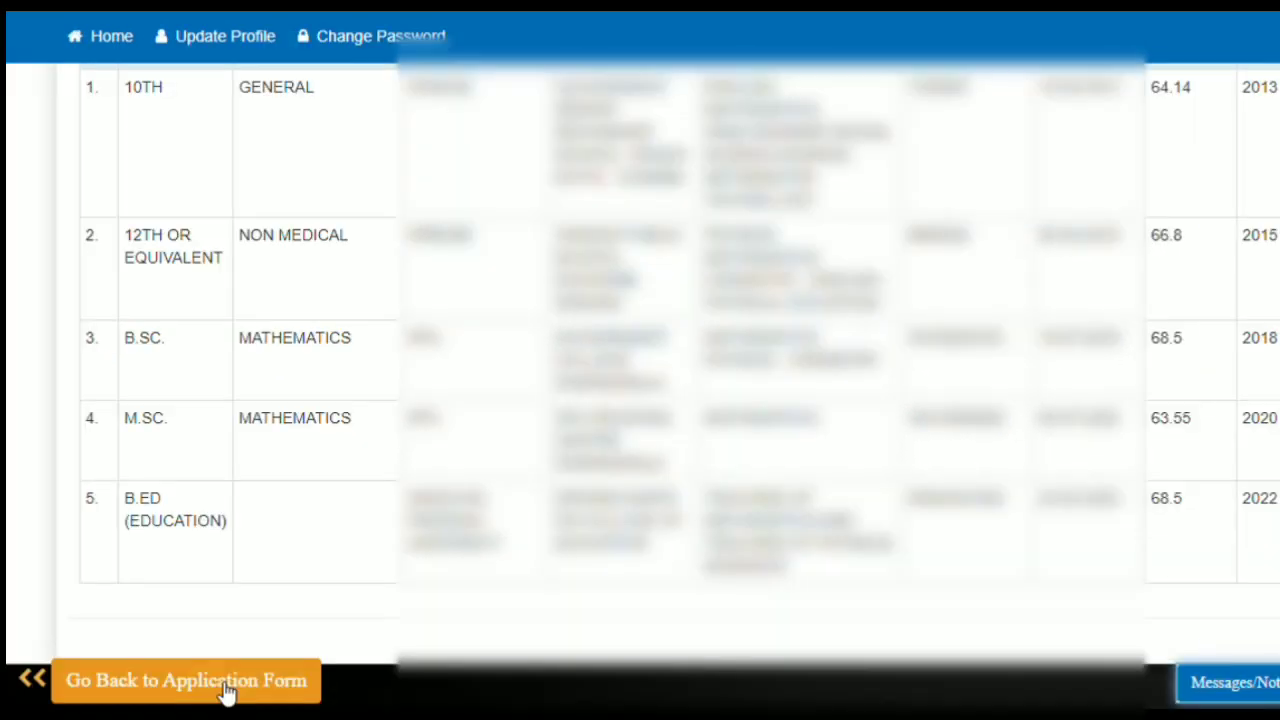
{"action": "left_click", "coordinate": [227, 681]}
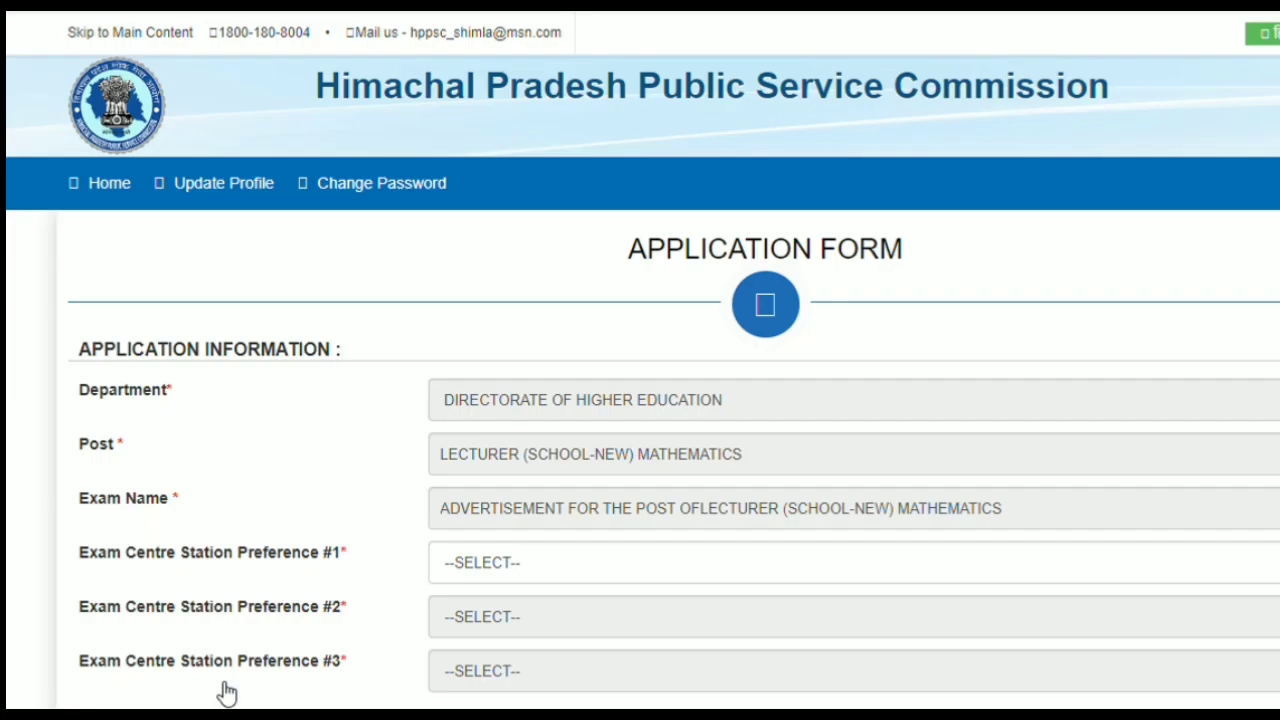
Set Dharamshala as the first exam centre preference and attach "my 10th and 12th.pdf" as the required additional document.
{"action": "scroll", "coordinate": [780, 630], "scroll_direction": "down", "scroll_amount": 1}
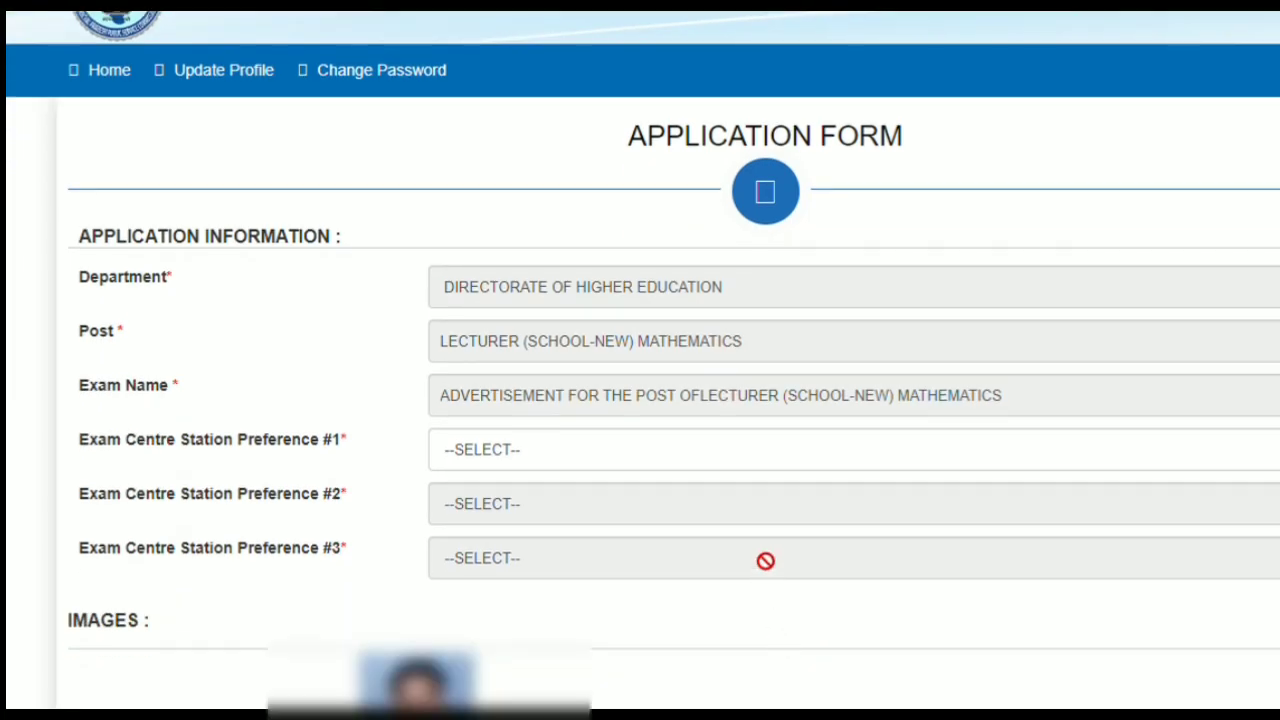
{"action": "left_click", "coordinate": [769, 457]}
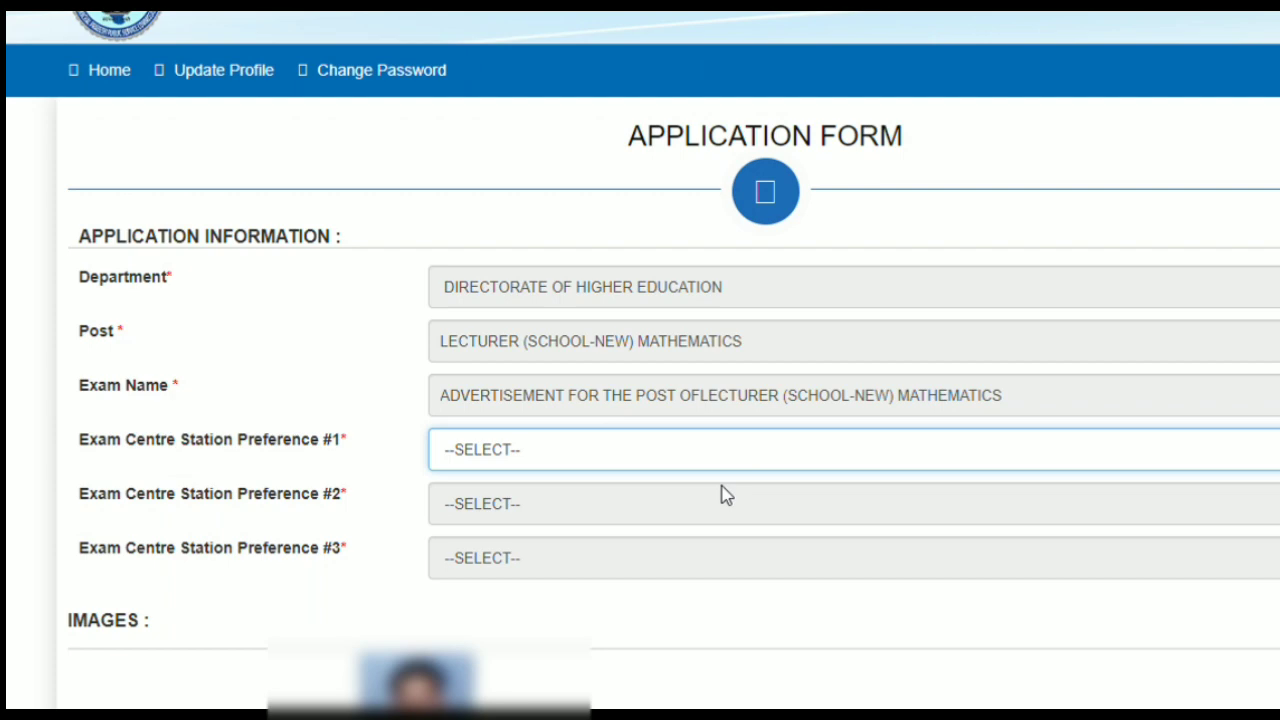
{"action": "left_click", "coordinate": [673, 510]}
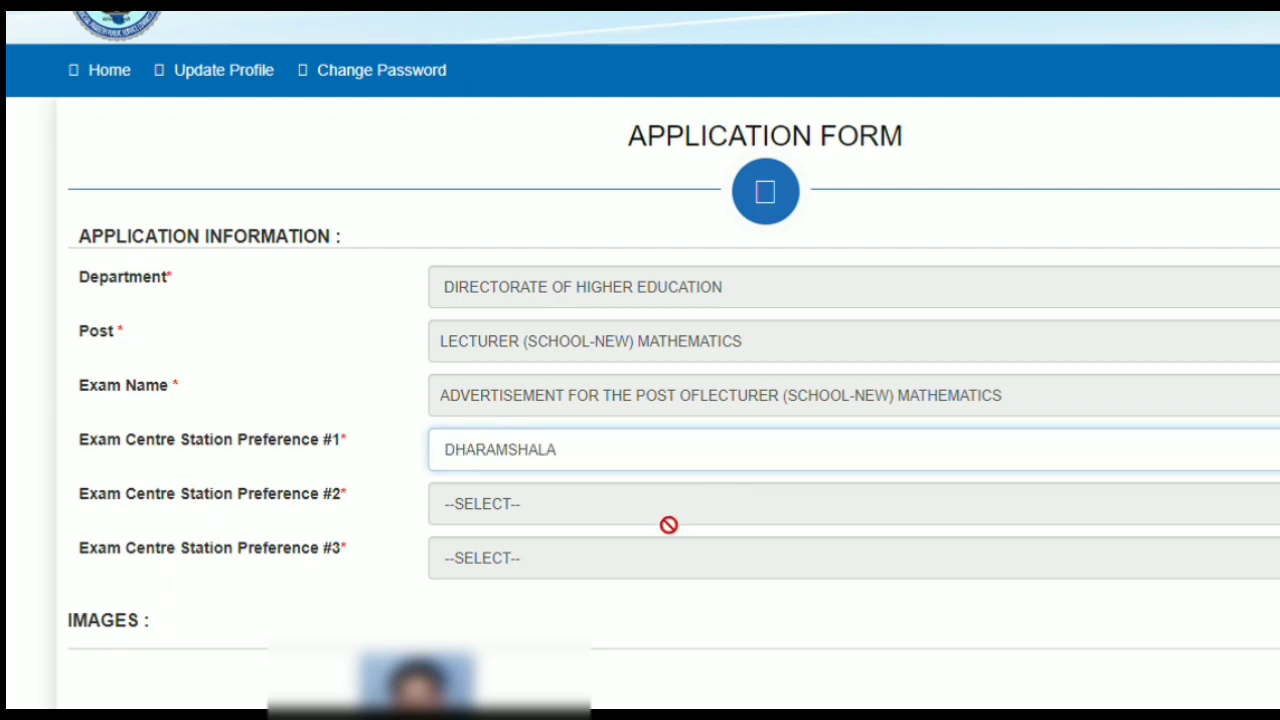
{"action": "scroll", "coordinate": [666, 526], "scroll_direction": "down", "scroll_amount": 10}
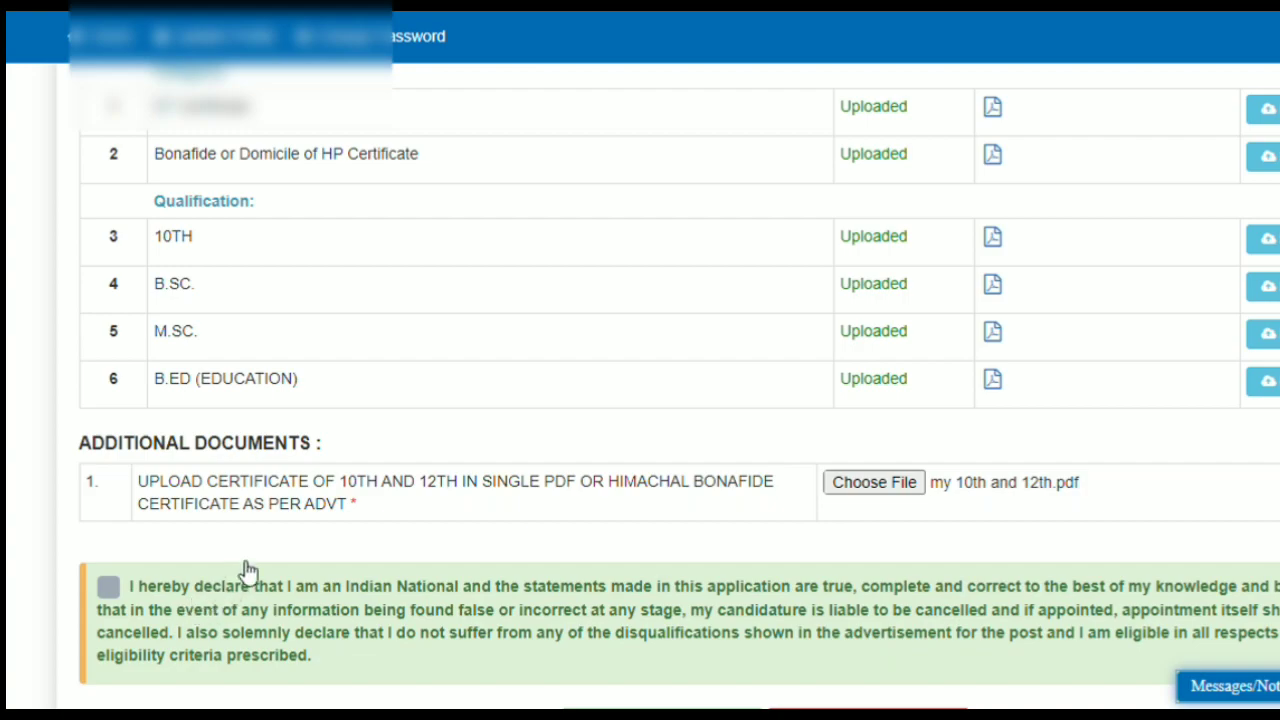
Preview the uploaded documents of the application and look through them down to the undertaking.
{"action": "scroll", "coordinate": [263, 549], "scroll_direction": "down", "scroll_amount": 4}
{"action": "left_click", "coordinate": [868, 318]}
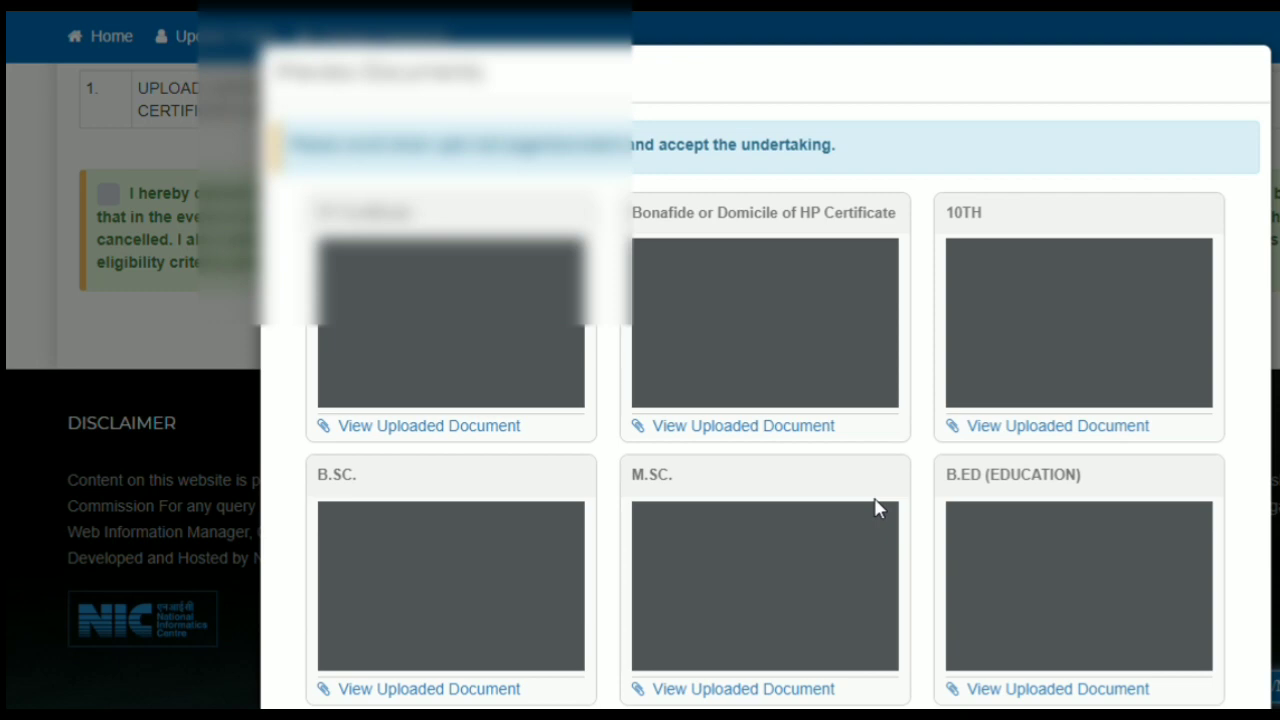
{"action": "scroll", "coordinate": [875, 508], "scroll_direction": "down", "scroll_amount": 2}
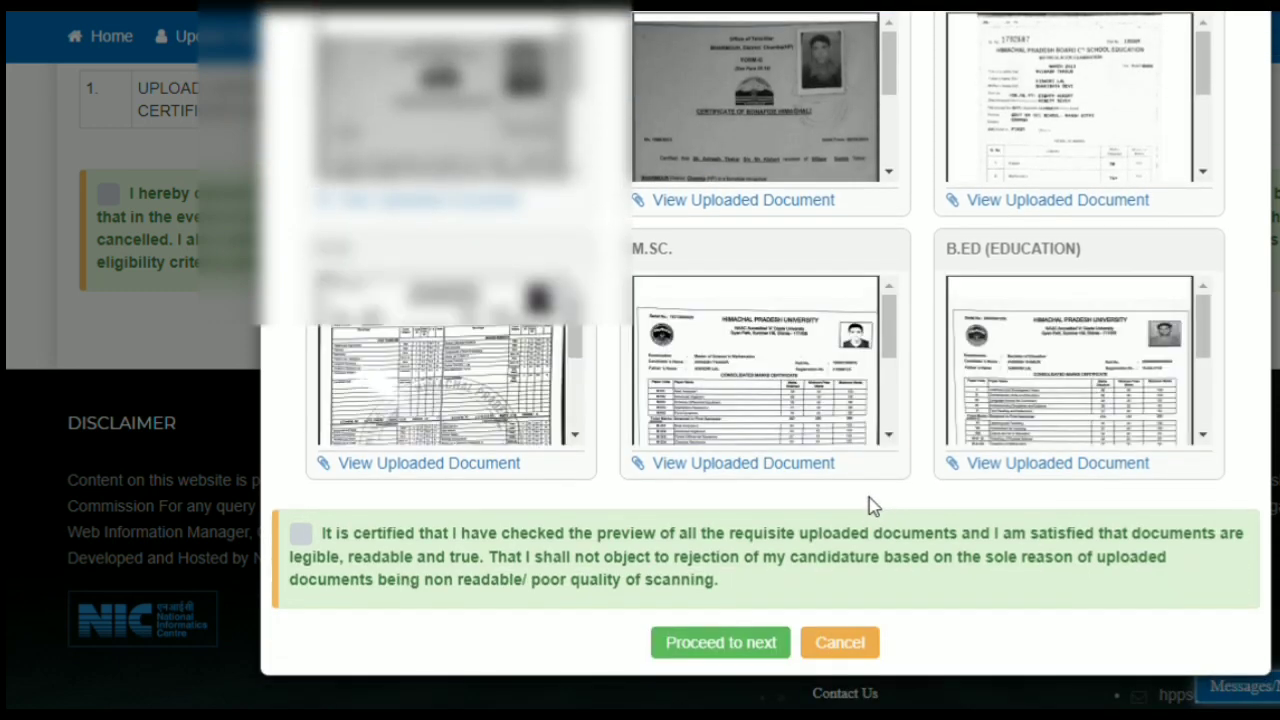
{"action": "scroll", "coordinate": [870, 507], "scroll_direction": "up", "scroll_amount": 2}
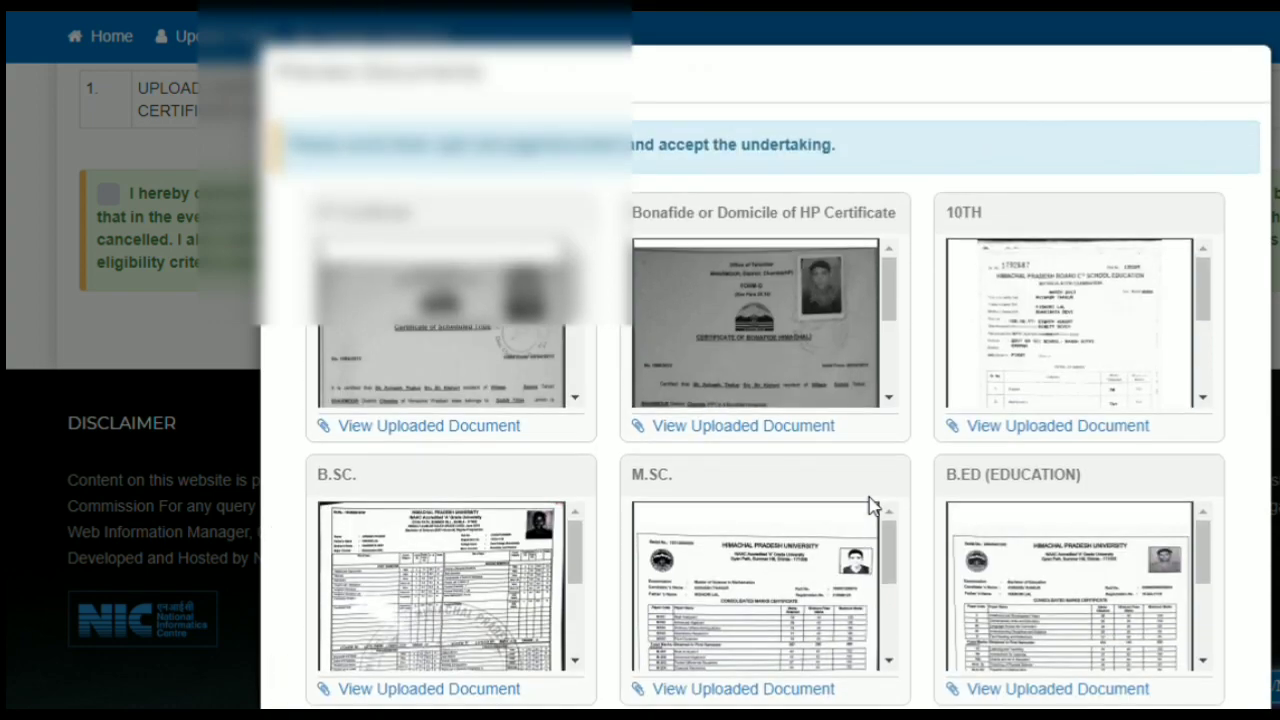
Accept the applicant declaration, reopen the document preview and certify that the uploaded documents were checked and are legible.
{"action": "scroll", "coordinate": [870, 507], "scroll_direction": "down", "scroll_amount": 1}
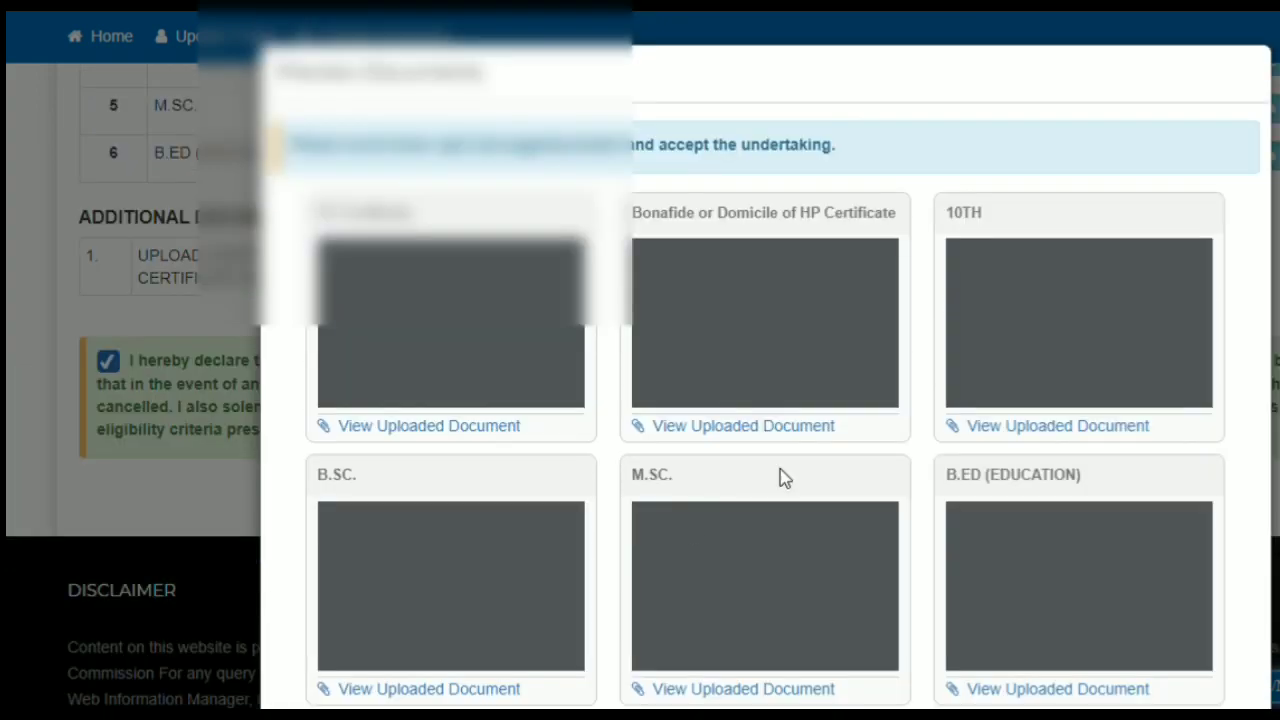
{"action": "scroll", "coordinate": [790, 470], "scroll_direction": "down", "scroll_amount": 2}
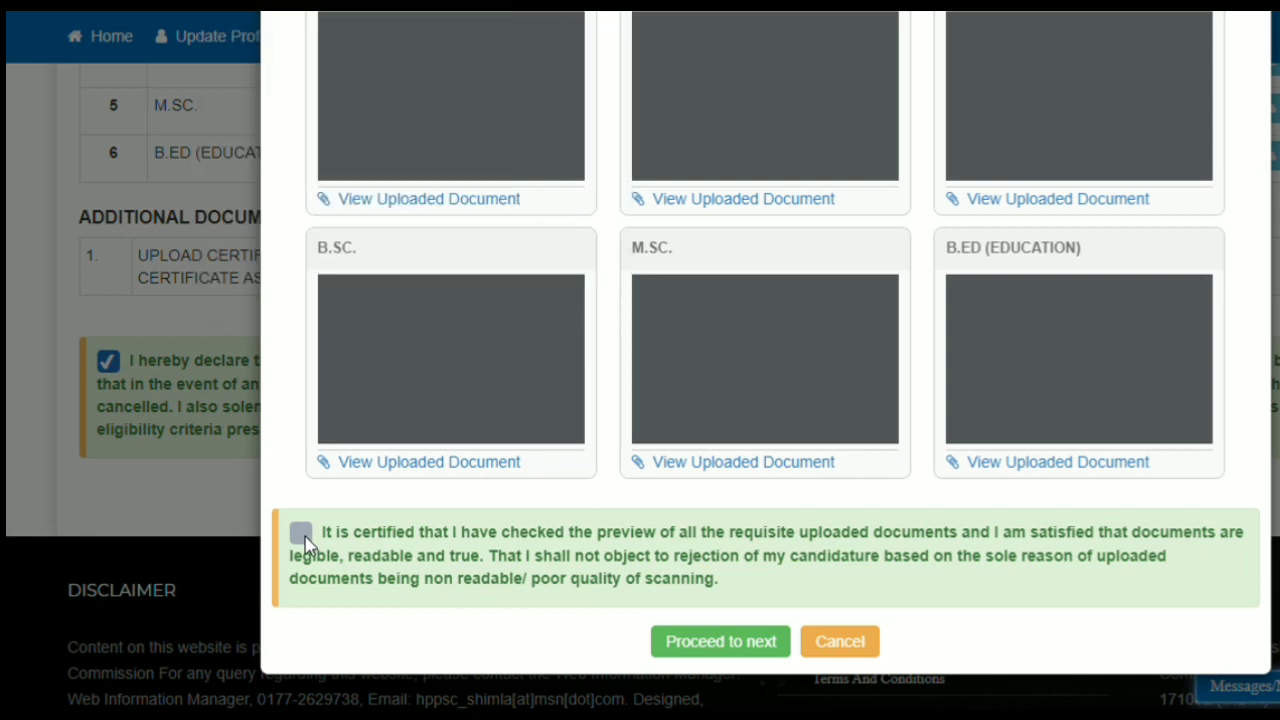
{"action": "left_click", "coordinate": [301, 533]}
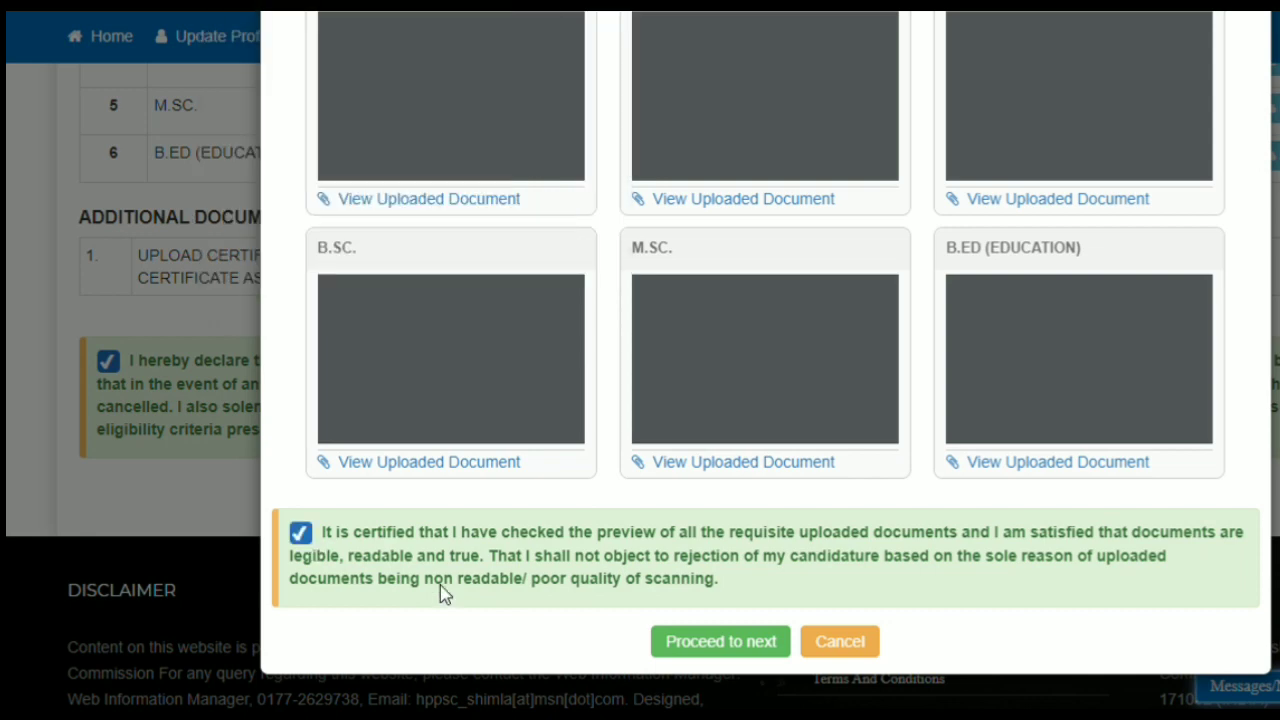
Proceed past the document preview and submit the Lecturer (School-New) Mathematics application, confirming the final submission.
{"action": "left_click", "coordinate": [703, 643]}
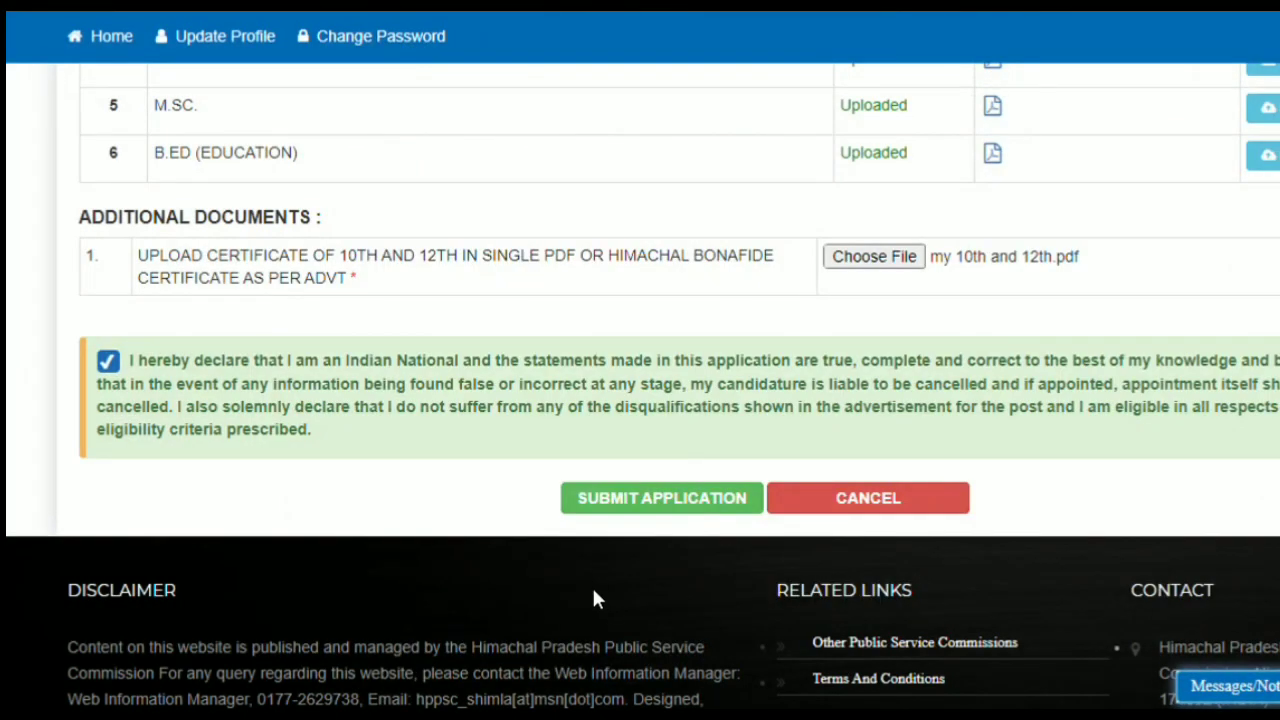
{"action": "left_click", "coordinate": [661, 500]}
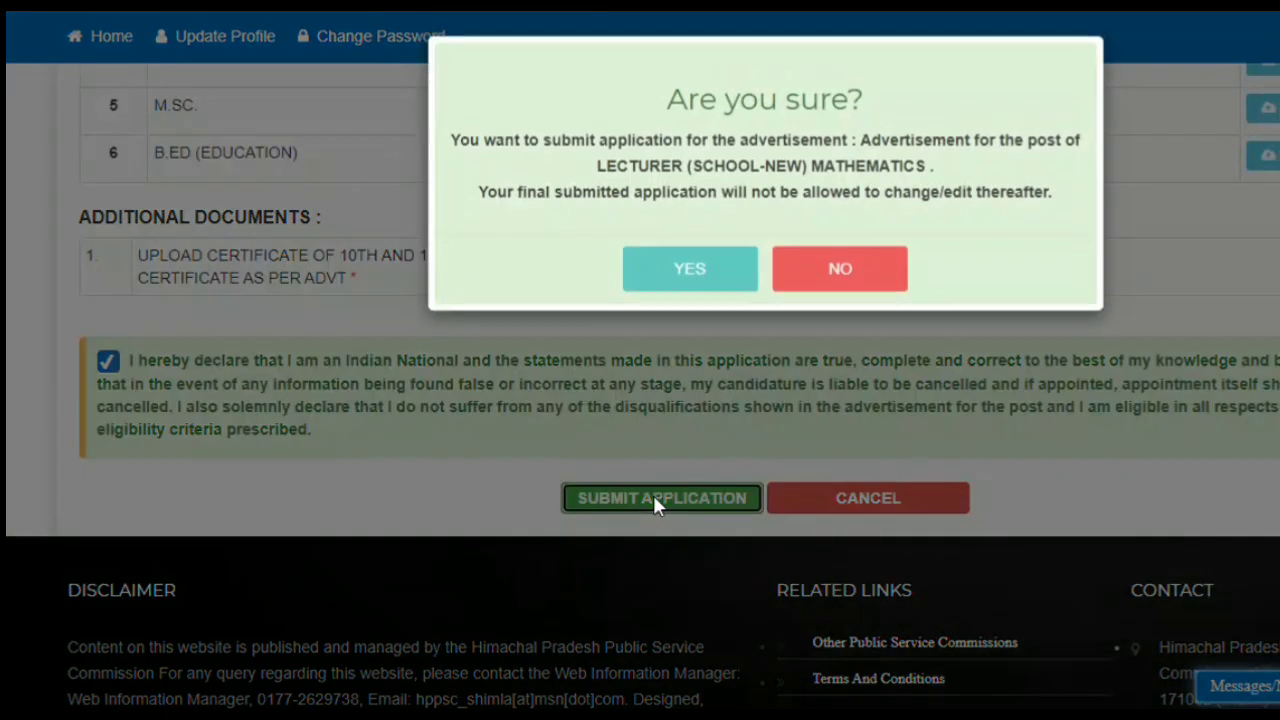
{"action": "left_click", "coordinate": [714, 288]}
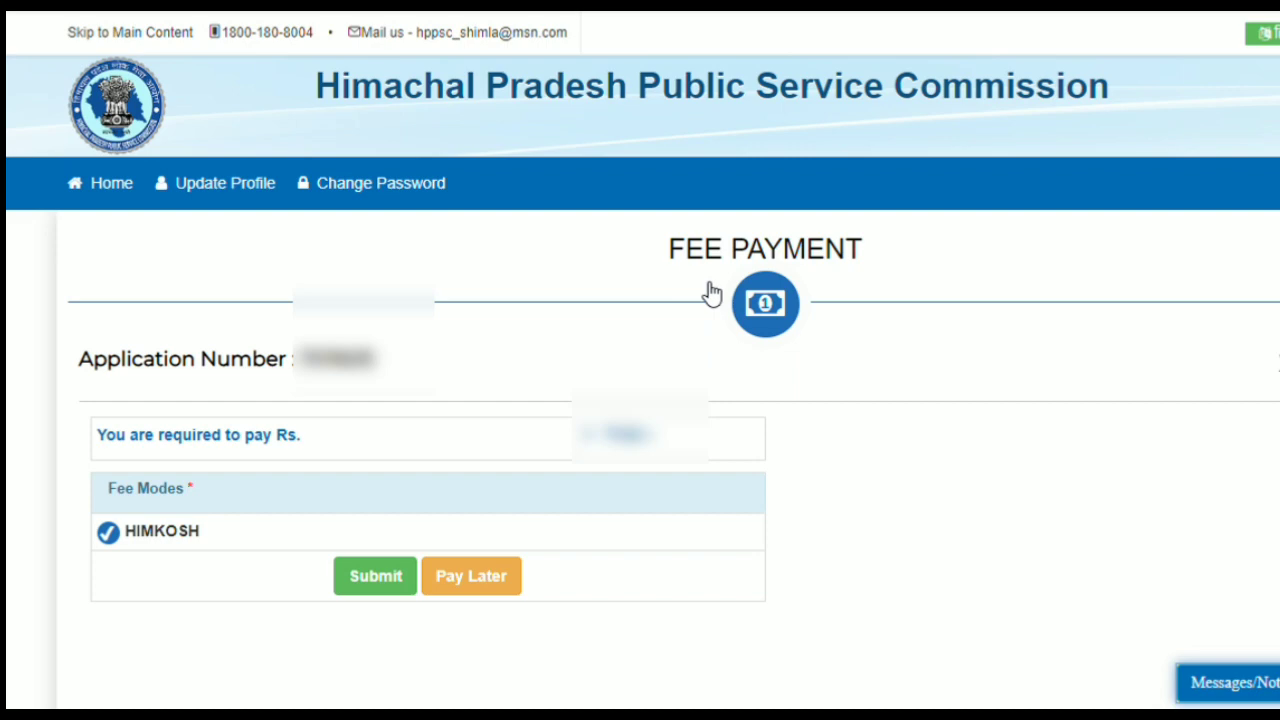
Proceed to the fee payment through HIMKOSH and choose the PAYU NetBanking/Debit option as the bank.
{"action": "left_click", "coordinate": [390, 578]}
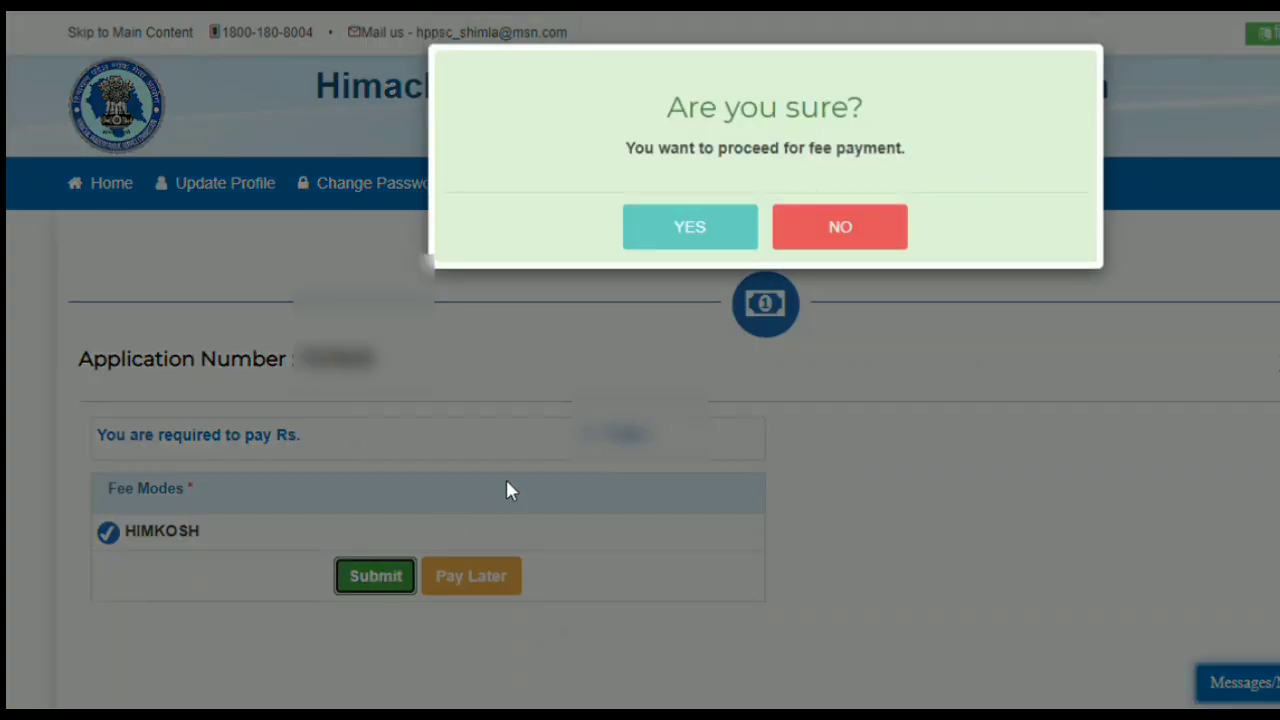
{"action": "left_click", "coordinate": [722, 248]}
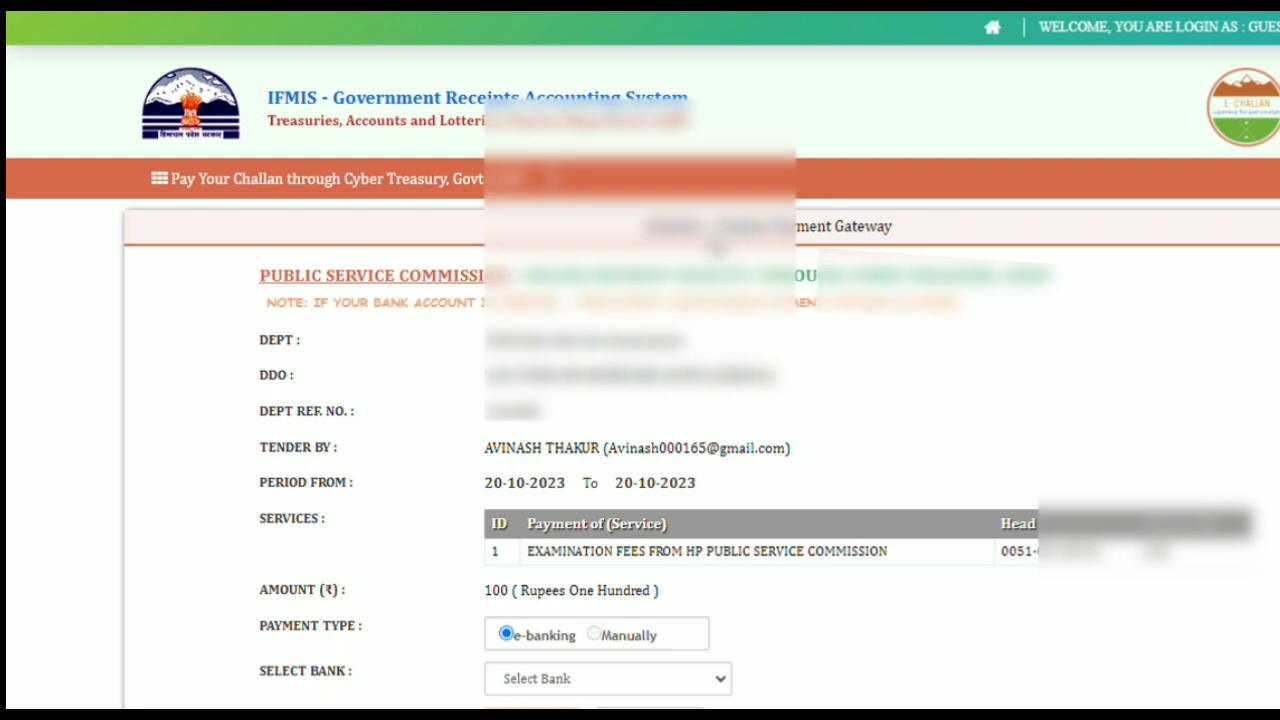
{"action": "scroll", "coordinate": [727, 438], "scroll_direction": "down", "scroll_amount": 2}
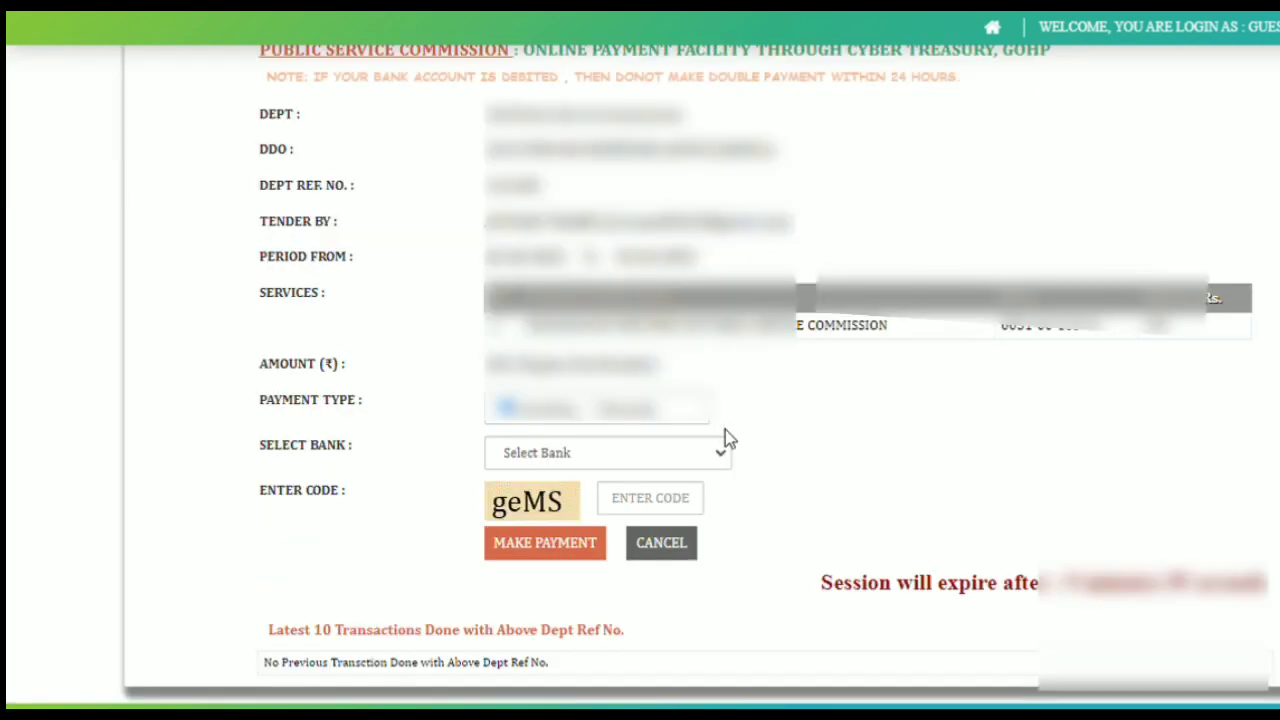
{"action": "left_click", "coordinate": [591, 452]}
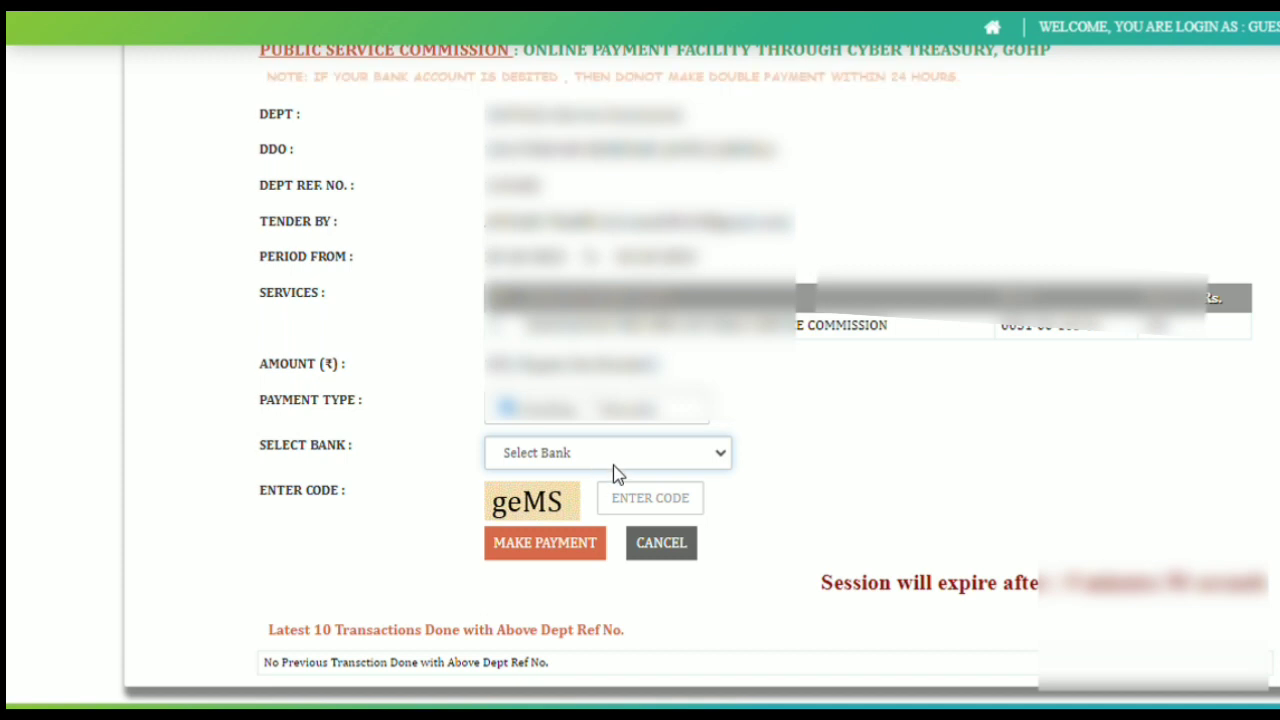
{"action": "key", "text": "Down"}
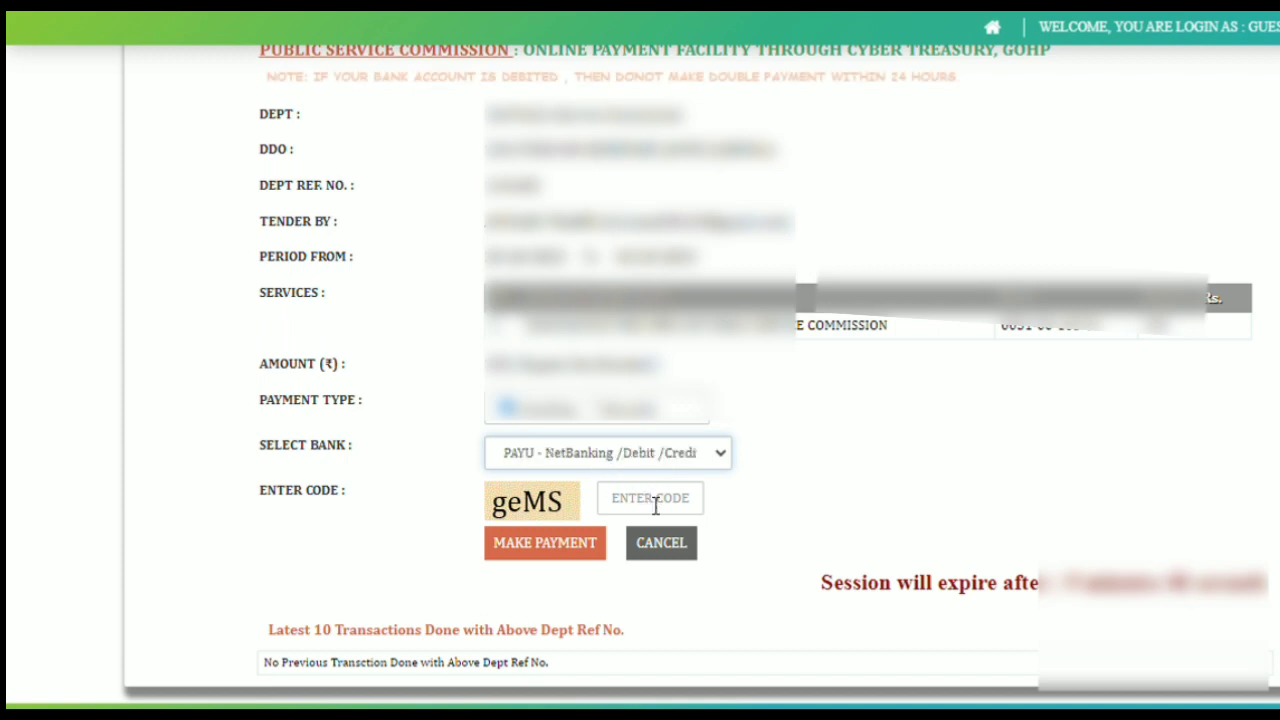
Enter the displayed captcha code in matching upper and lower case, submit the payment request and confirm it.
{"action": "left_click", "coordinate": [655, 506]}
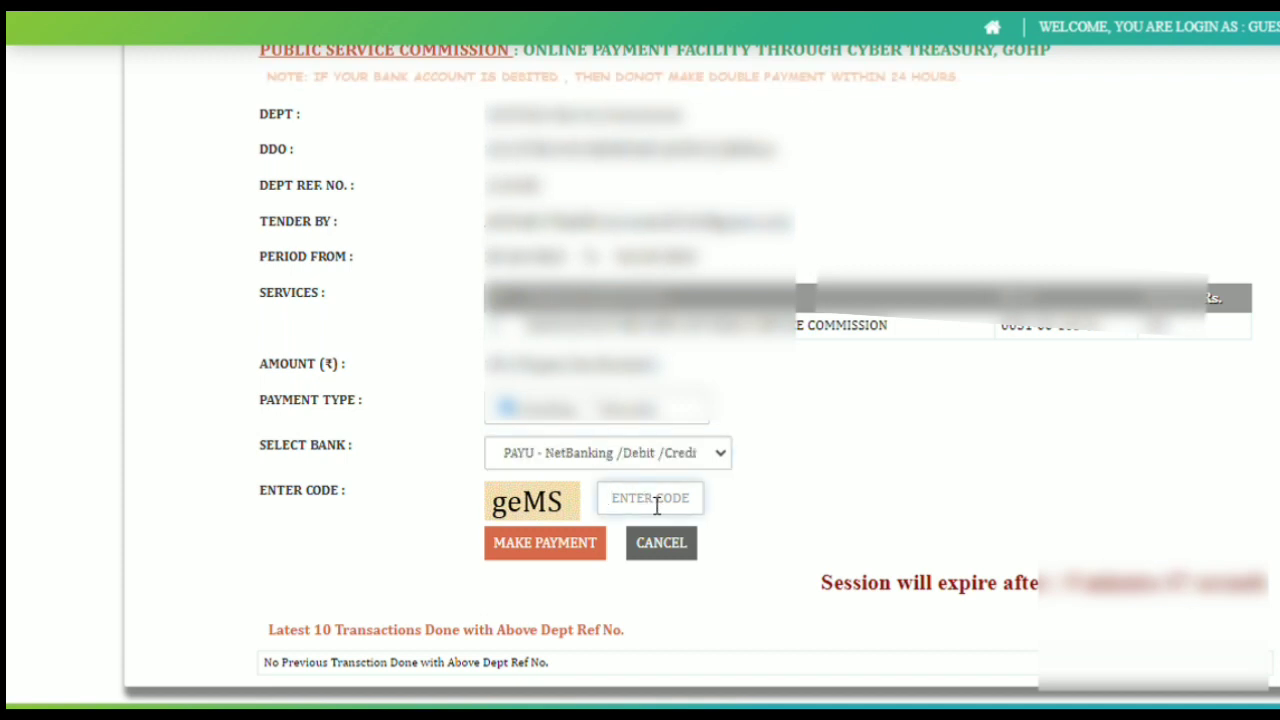
{"action": "type", "text": "gems"}
{"action": "key", "text": "BackSpace"}
{"action": "key", "text": "BackSpace"}
{"action": "key", "text": "BackSpace"}
{"action": "type", "text": "e"}
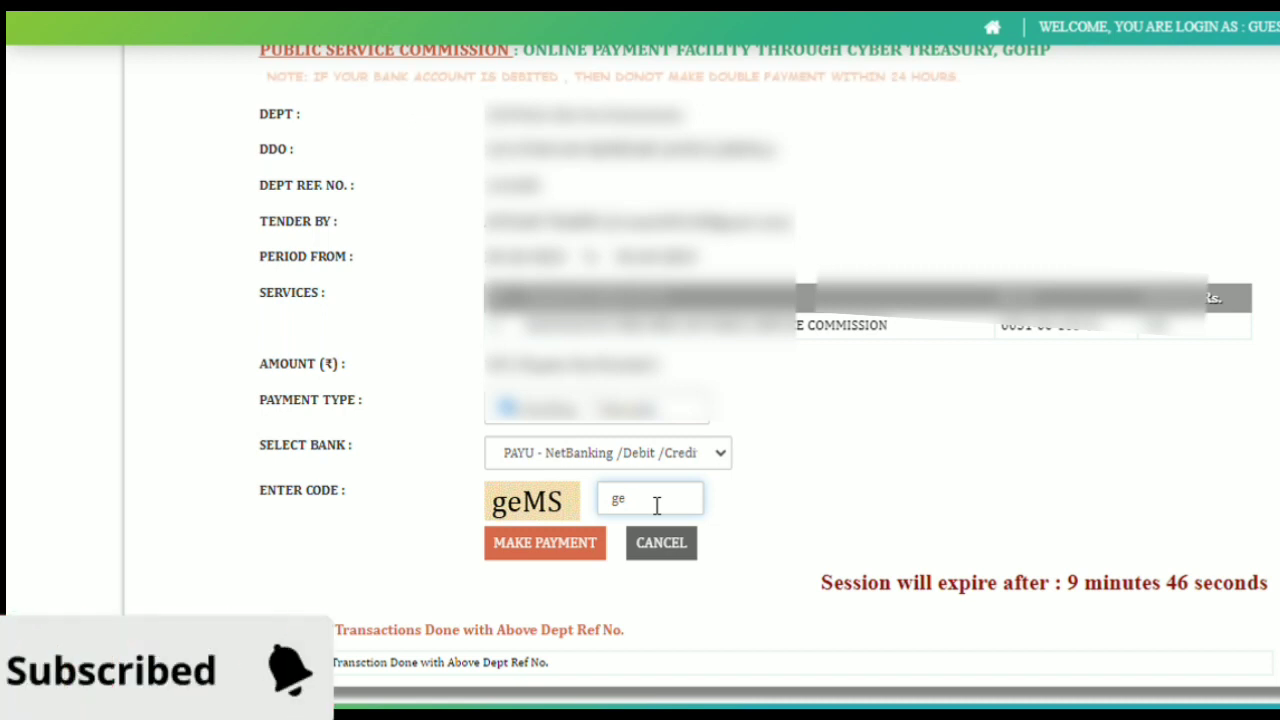
{"action": "type", "text": "M"}
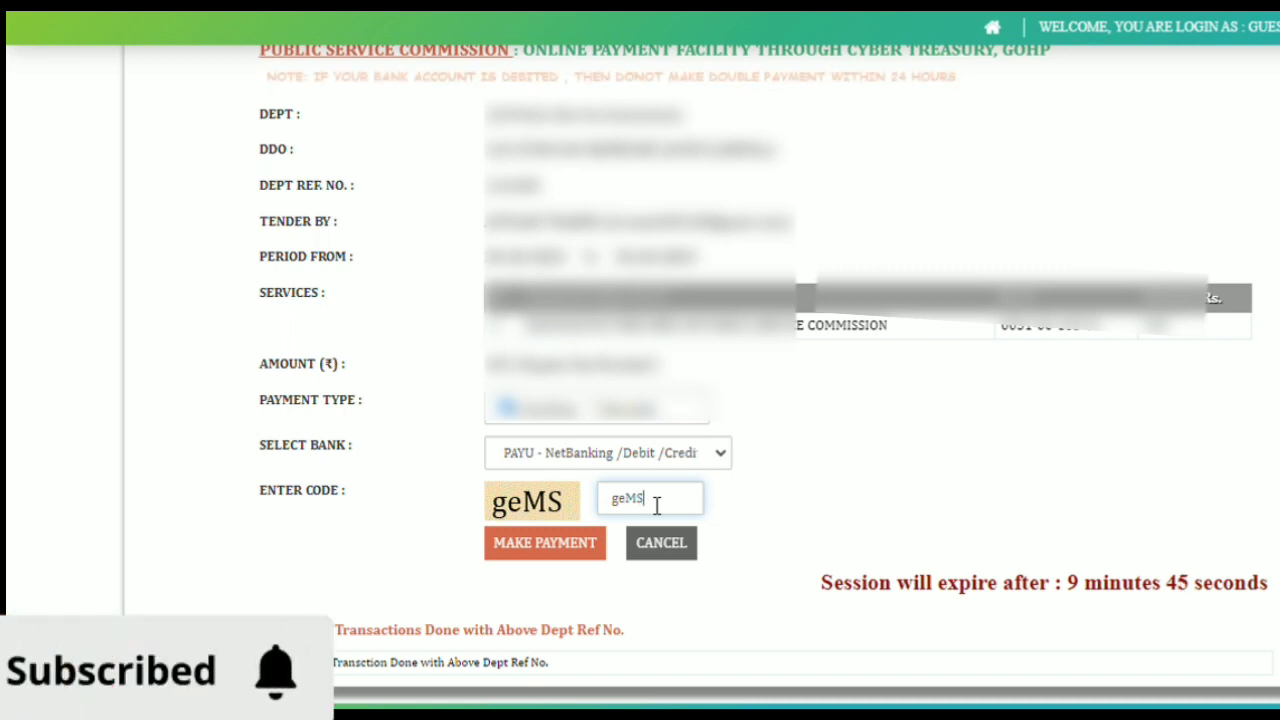
{"action": "type", "text": "S"}
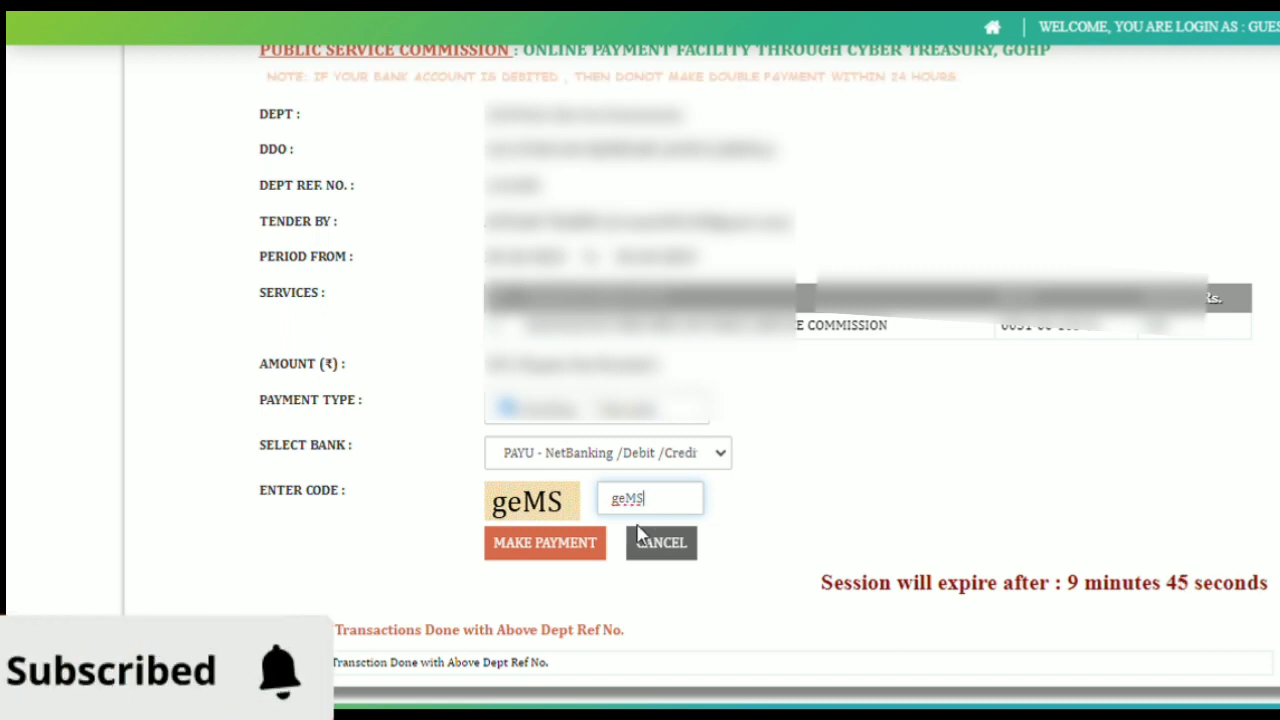
{"action": "left_click", "coordinate": [588, 543]}
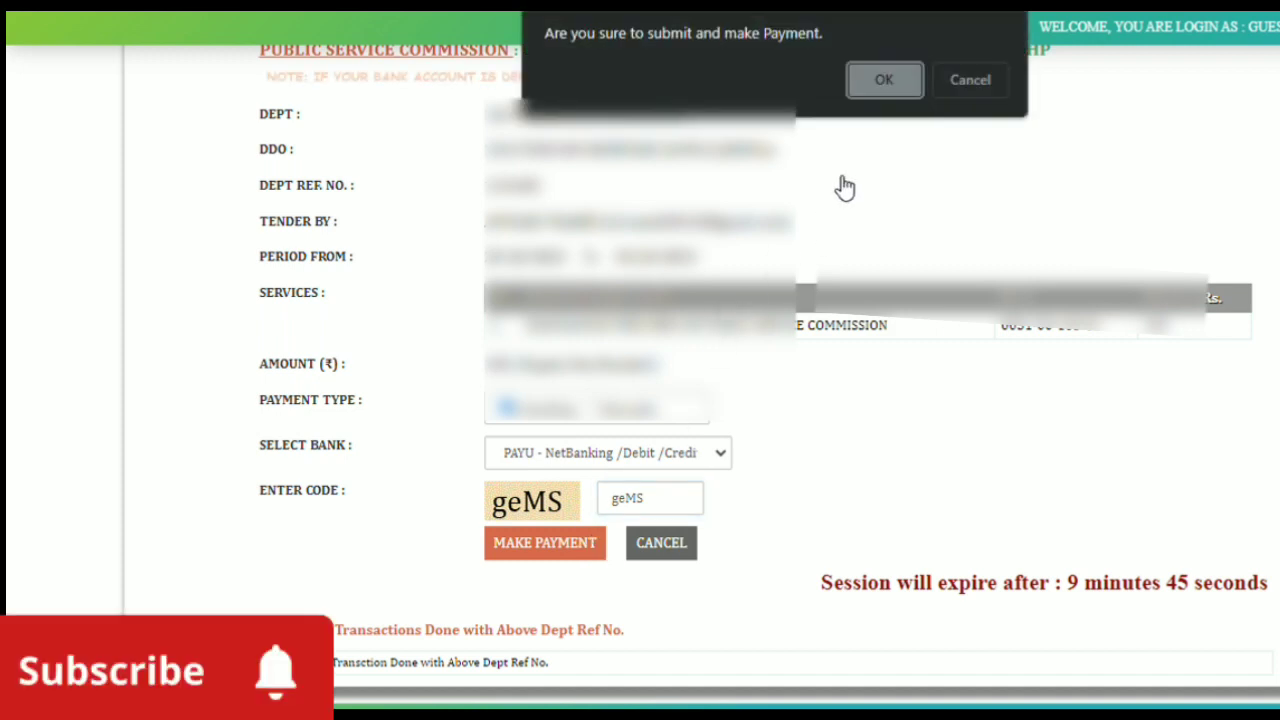
{"action": "left_click", "coordinate": [889, 90]}
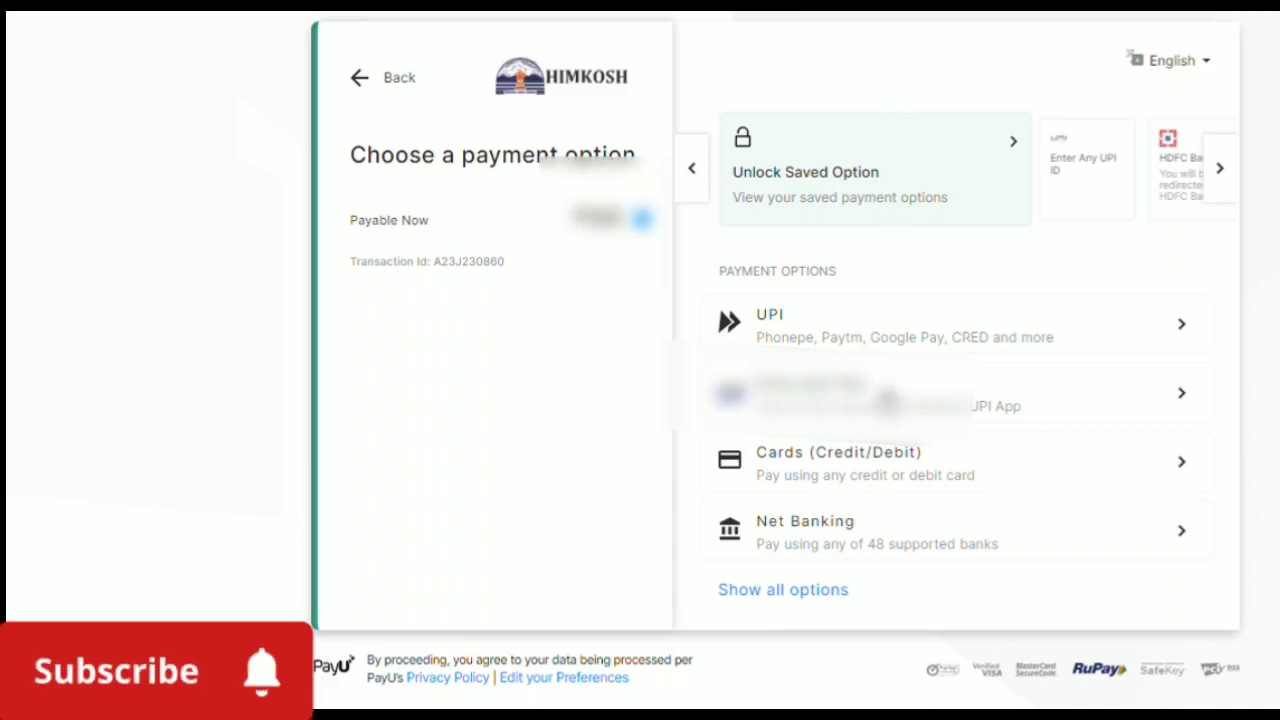
Choose the scan-and-pay method and generate the Bharat QR code for paying the examination fee.
{"action": "left_click", "coordinate": [888, 401]}
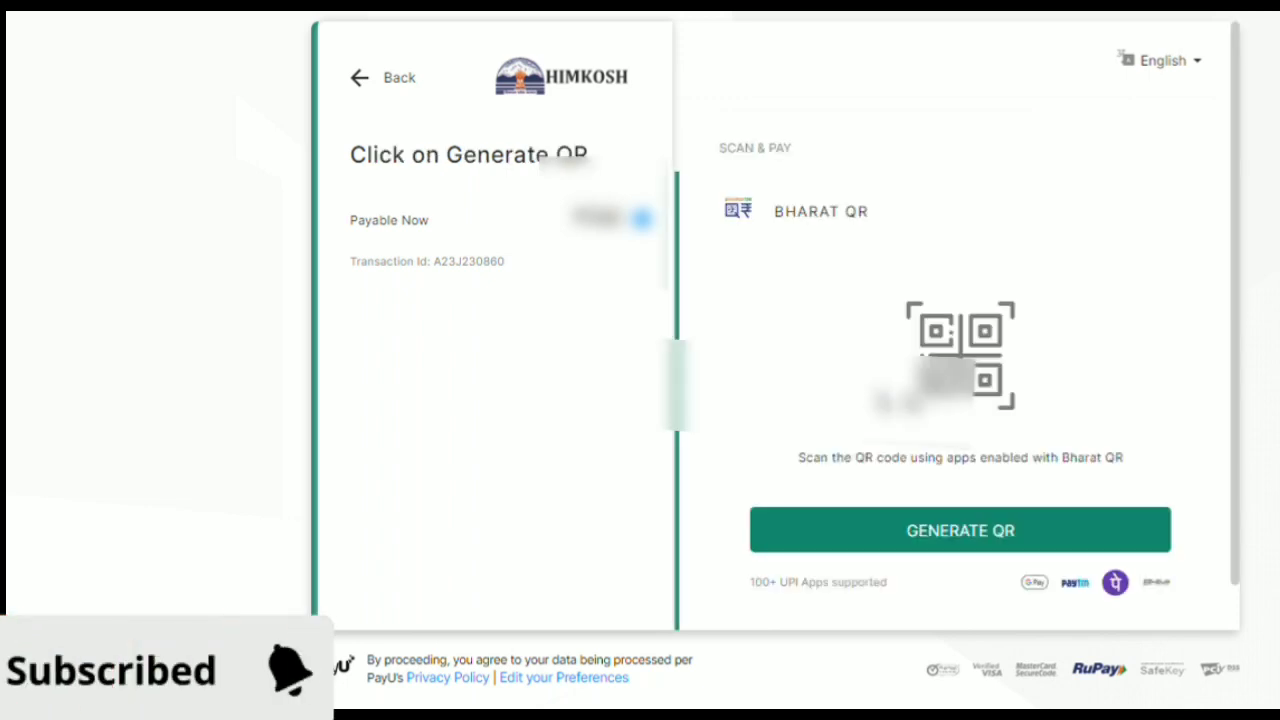
{"action": "left_click", "coordinate": [947, 548]}
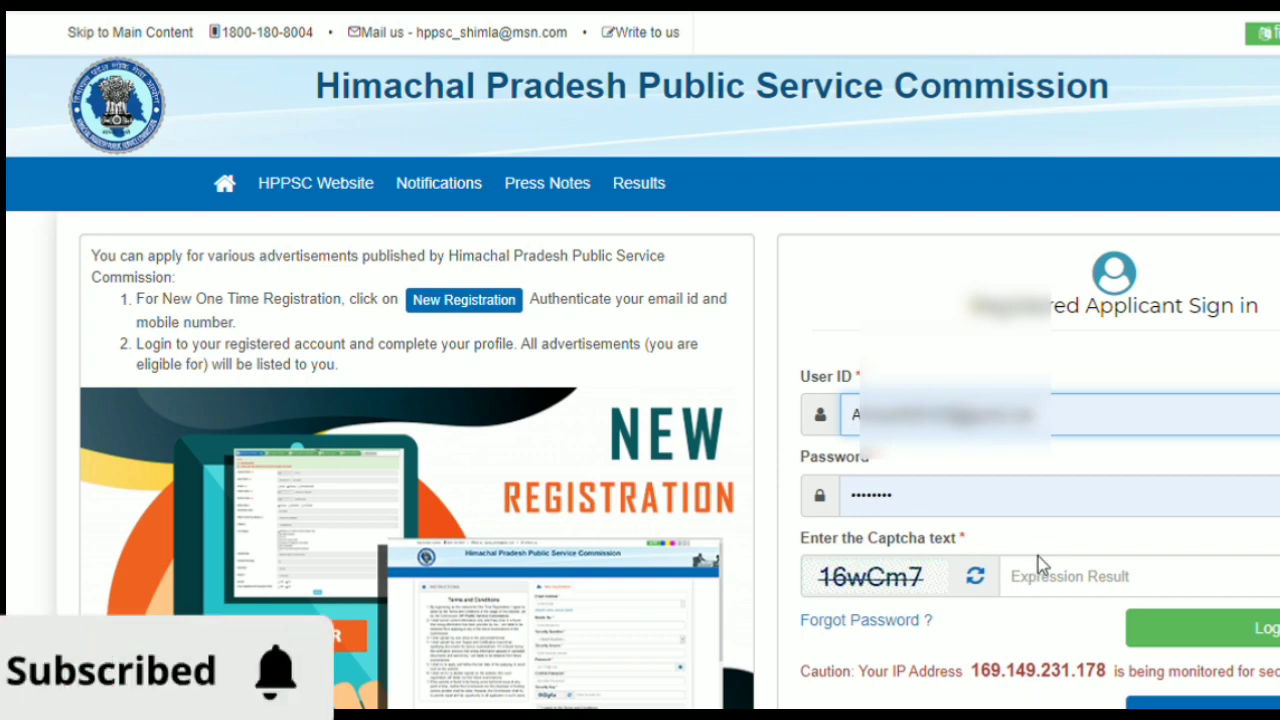
Sign back in to the applicant account and open the submitted 13/10-2023 Lecturer application from the applied applications.
{"action": "left_click", "coordinate": [1070, 585]}
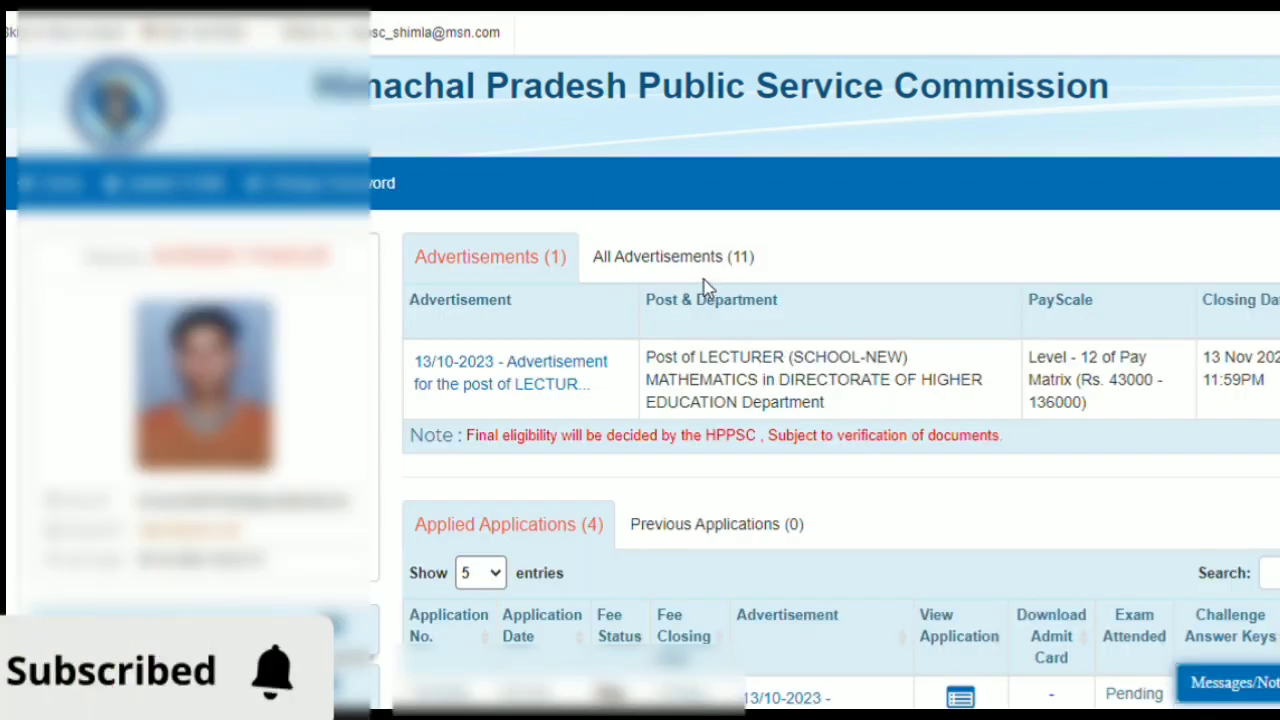
{"action": "scroll", "coordinate": [748, 406], "scroll_direction": "down", "scroll_amount": 2}
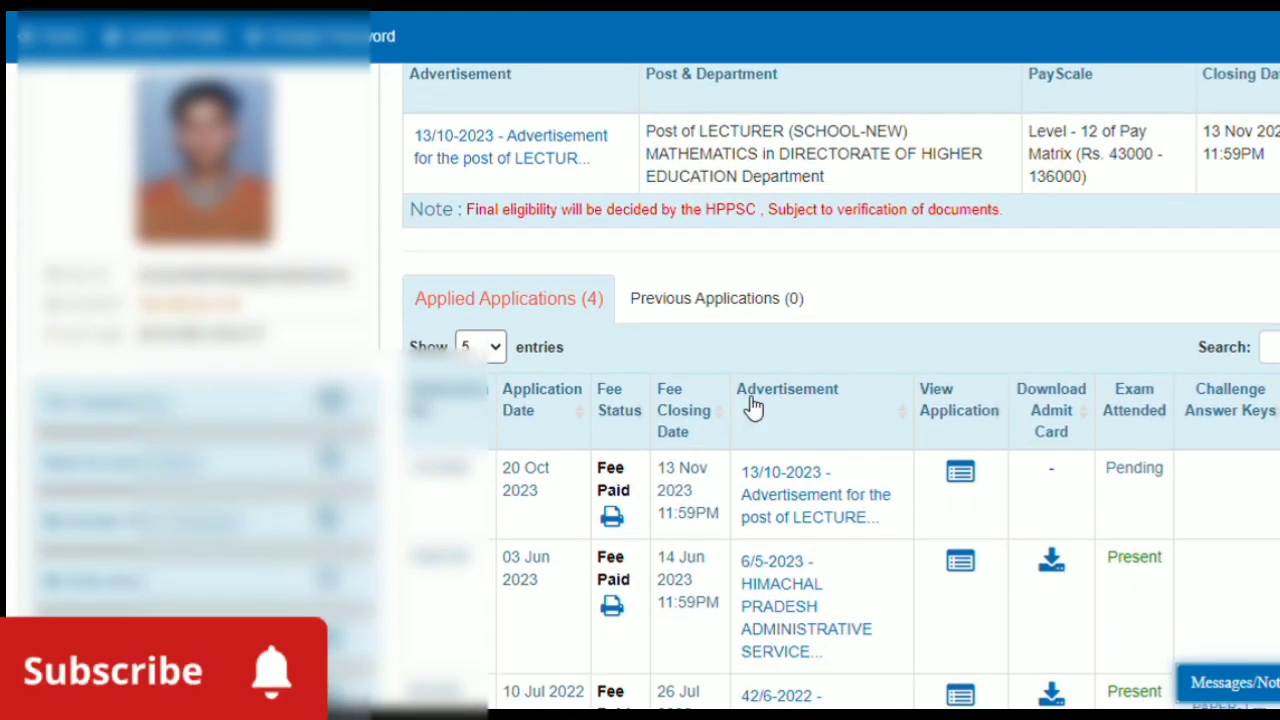
{"action": "scroll", "coordinate": [754, 406], "scroll_direction": "down", "scroll_amount": 1}
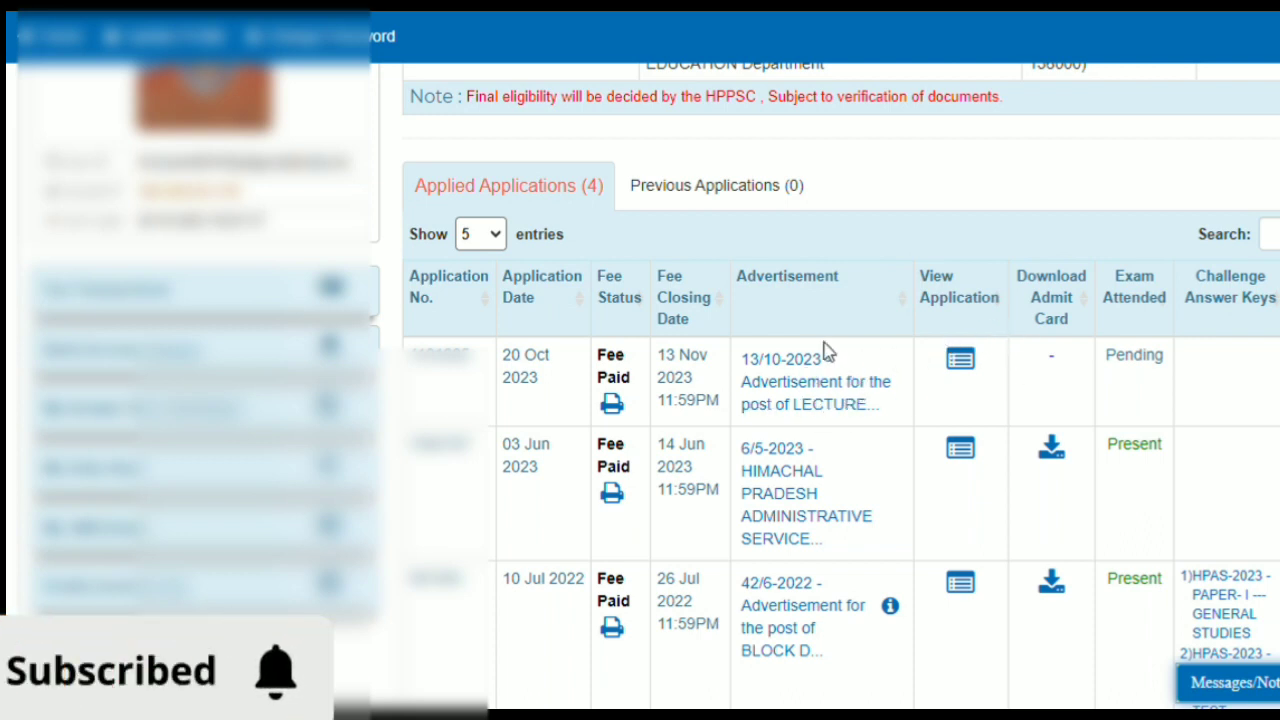
{"action": "left_click", "coordinate": [962, 362]}
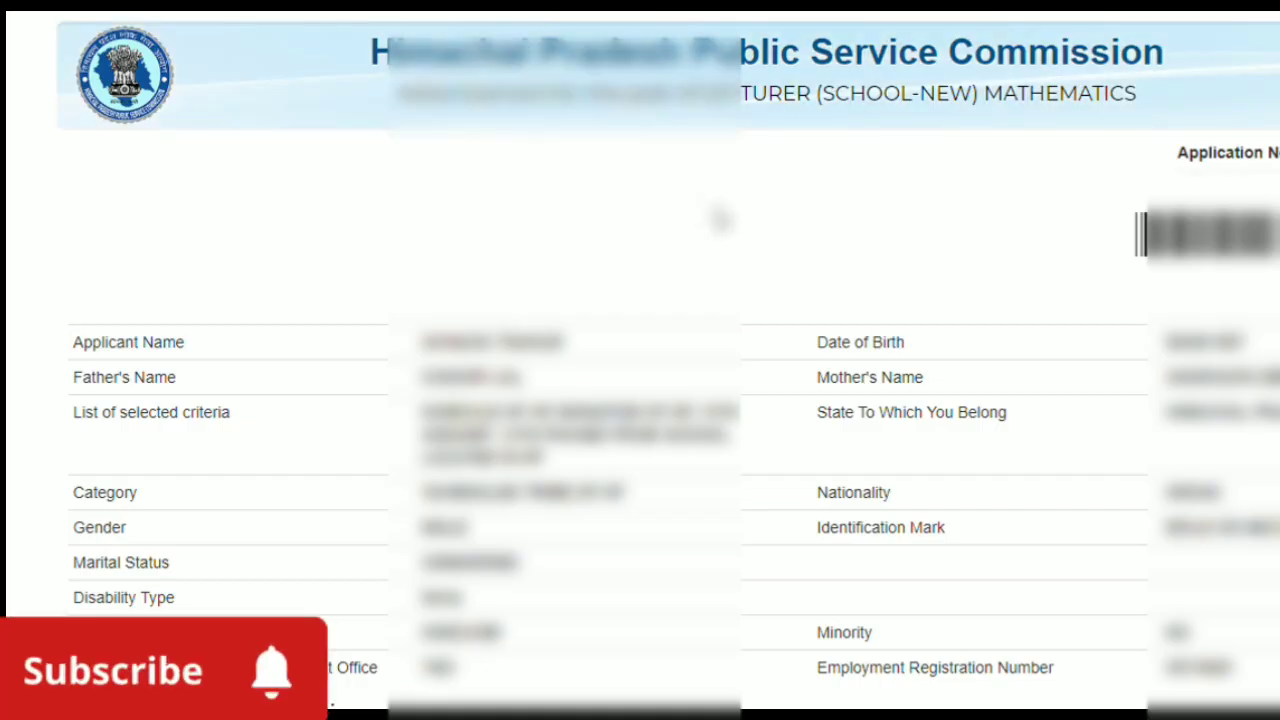
Look through the submitted application's personal, fee and contact details, uploaded documents and declaration.
{"action": "scroll", "coordinate": [720, 218], "scroll_direction": "down", "scroll_amount": 2}
{"action": "scroll", "coordinate": [720, 218], "scroll_direction": "down", "scroll_amount": 7}
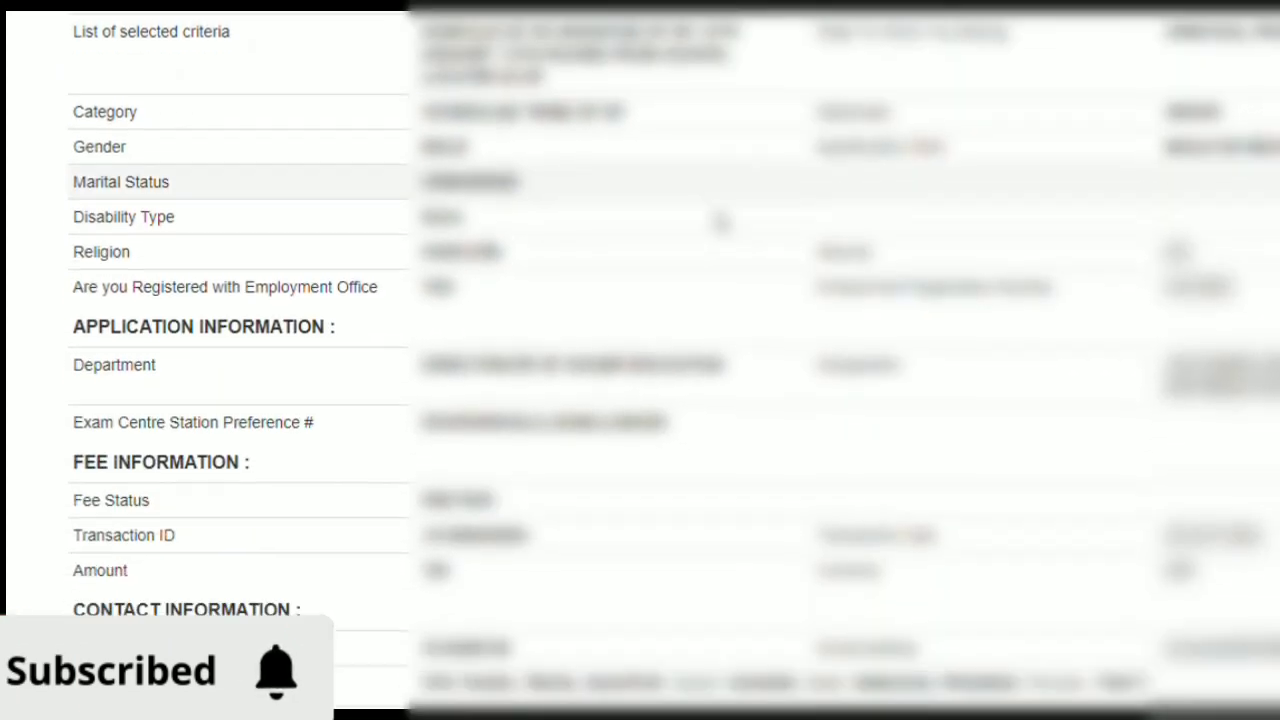
{"action": "scroll", "coordinate": [720, 228], "scroll_direction": "down", "scroll_amount": 6}
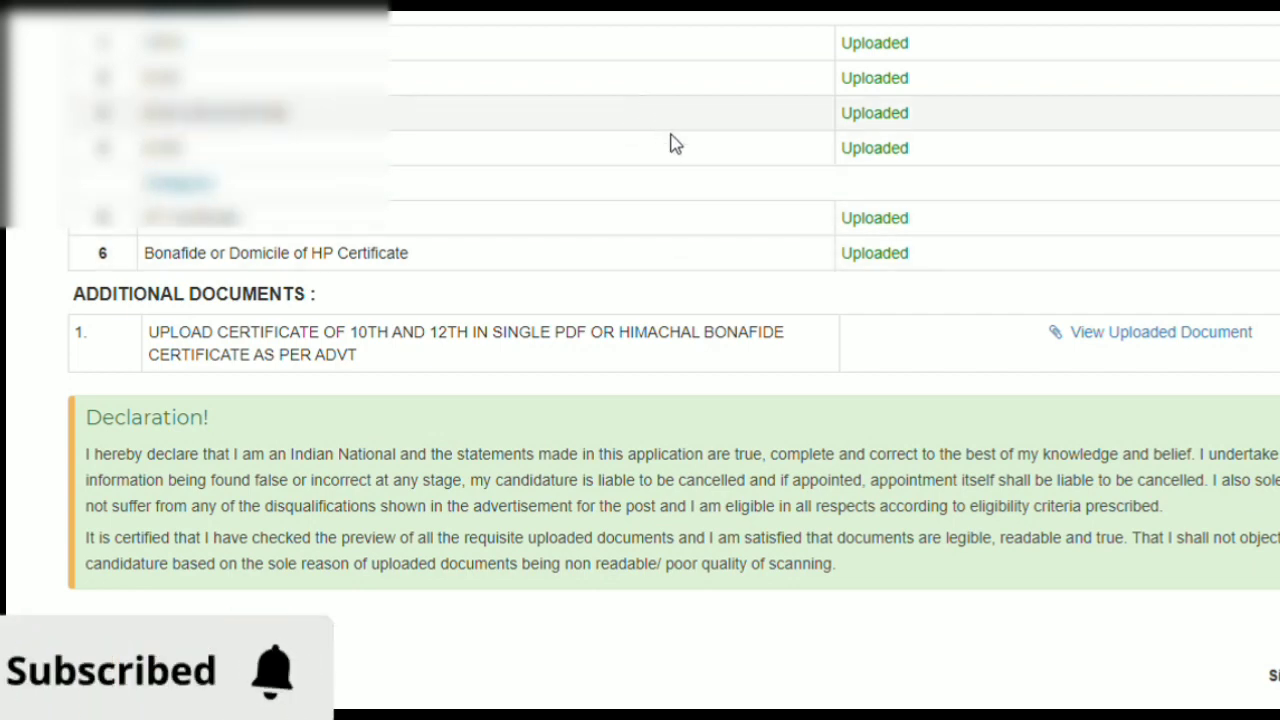
{"action": "scroll", "coordinate": [674, 143], "scroll_direction": "up", "scroll_amount": 5}
{"action": "scroll", "coordinate": [640, 360], "scroll_direction": "up", "scroll_amount": 12}
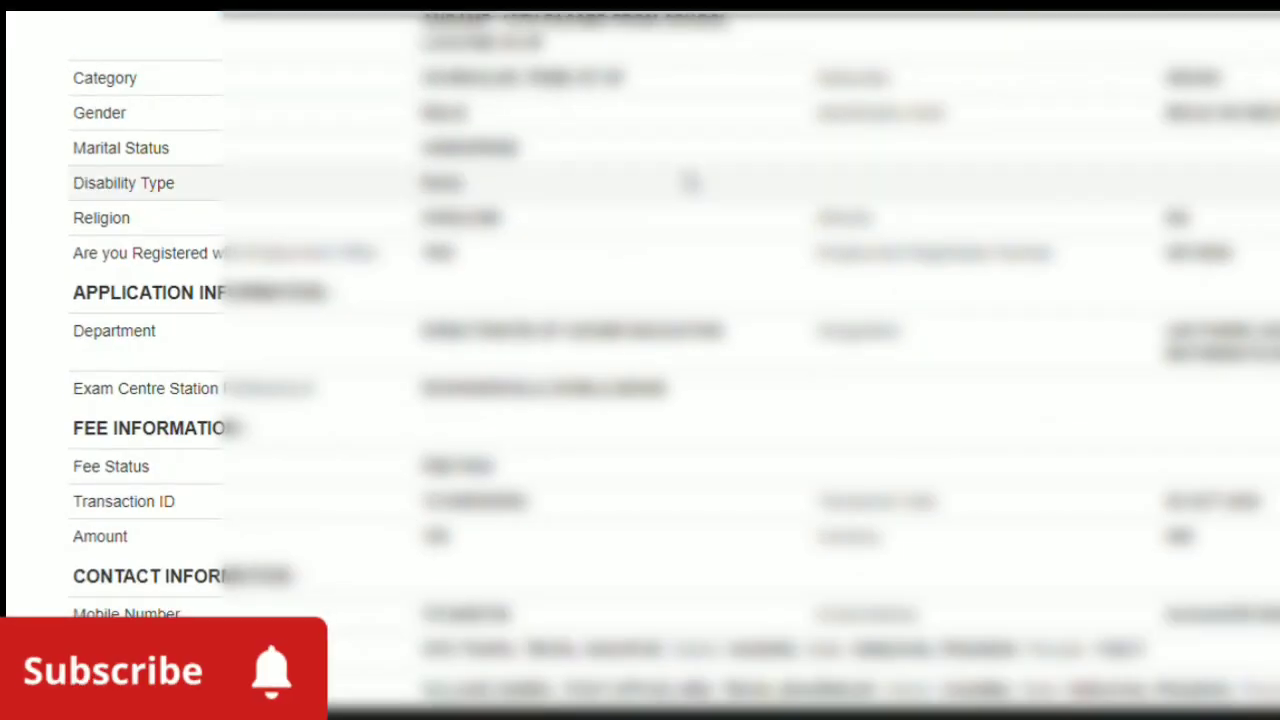